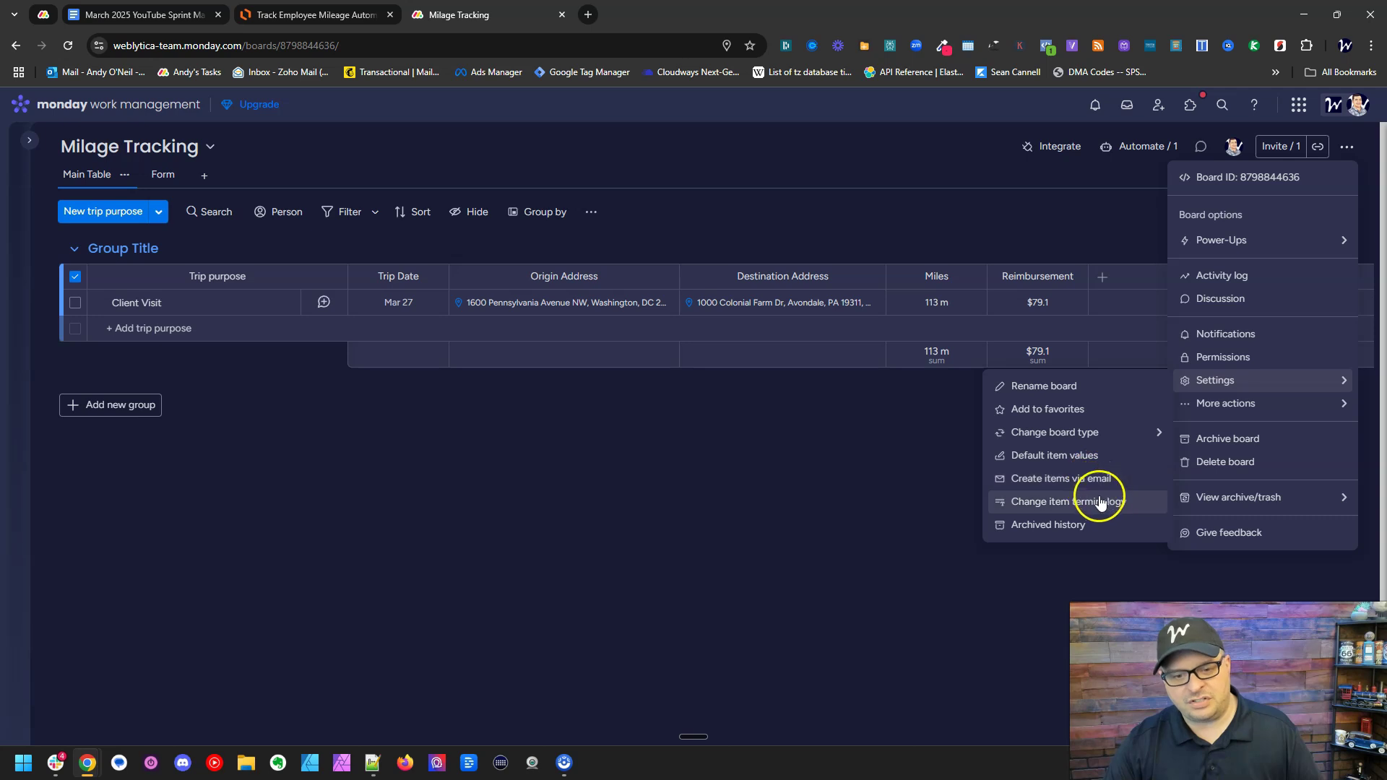
# View the Milage Tracking board's item terminology setting and close it without changing it.
pyautogui.click(1100, 501)
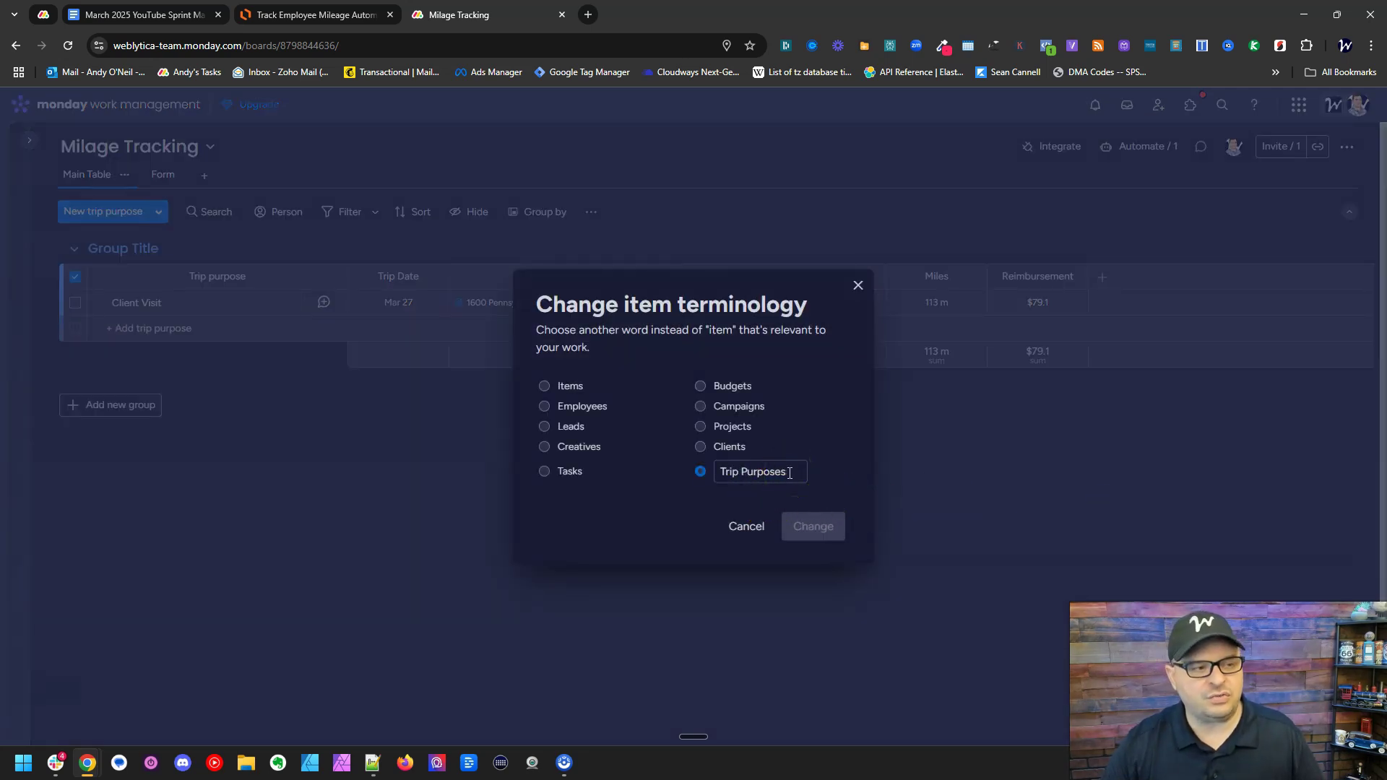
pyautogui.click(858, 285)
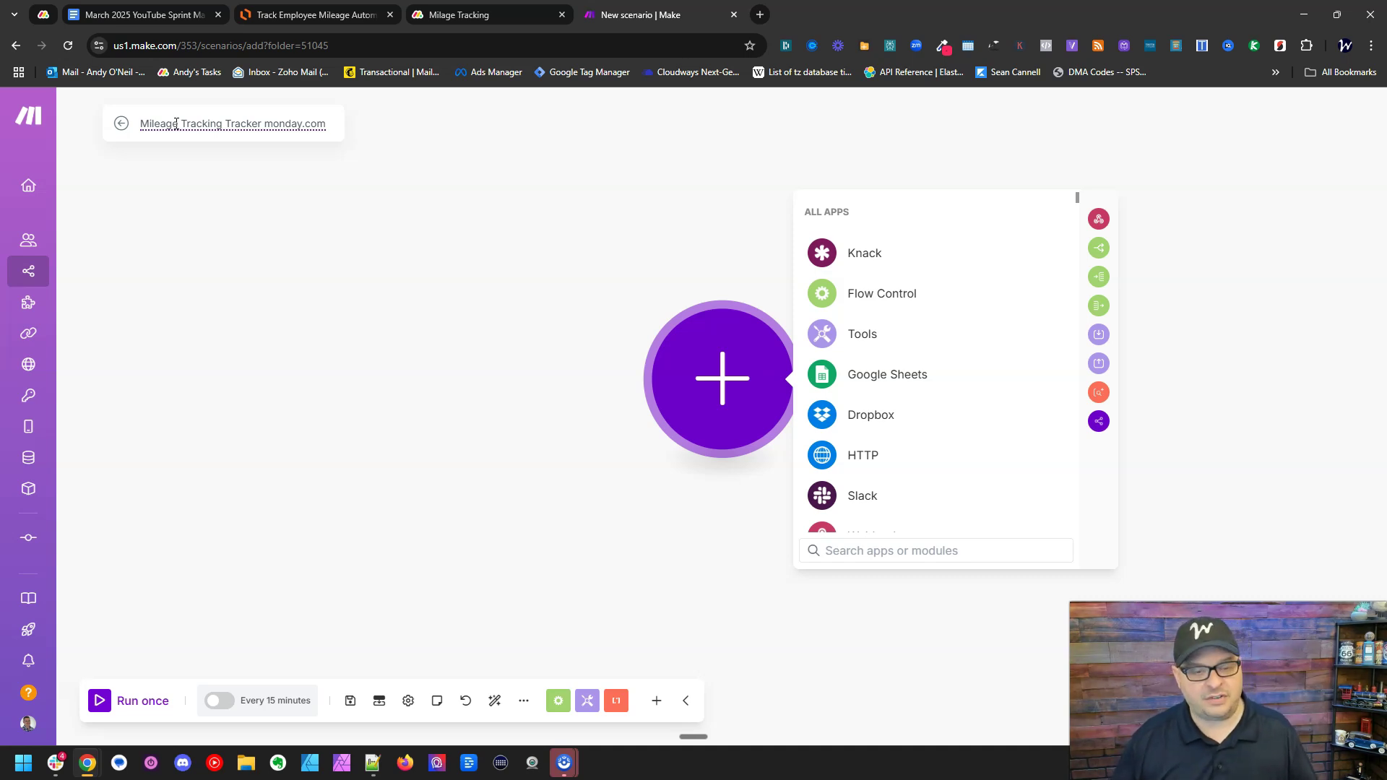
# Search the scenario's app list for "monday" and open the Monday app's modules.
pyautogui.click(656, 185)
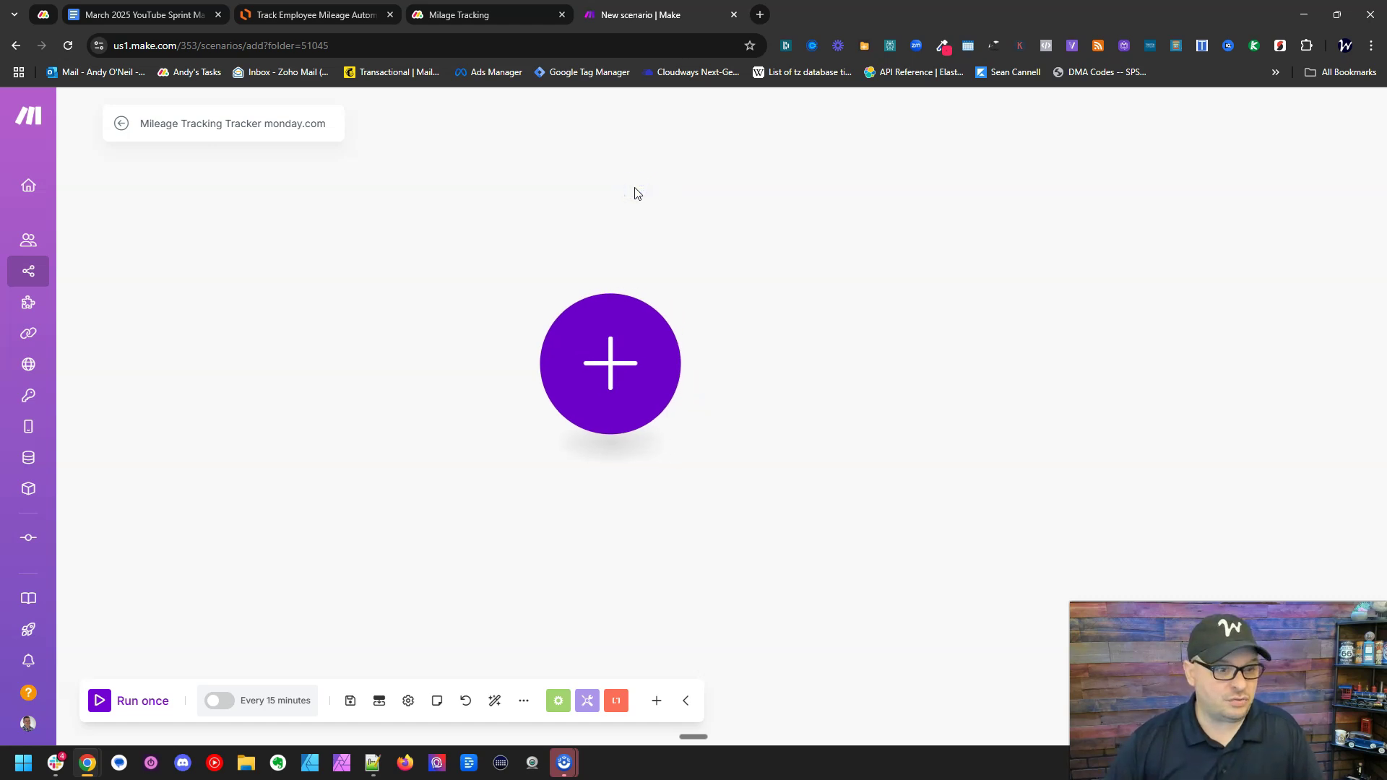
pyautogui.click(605, 291)
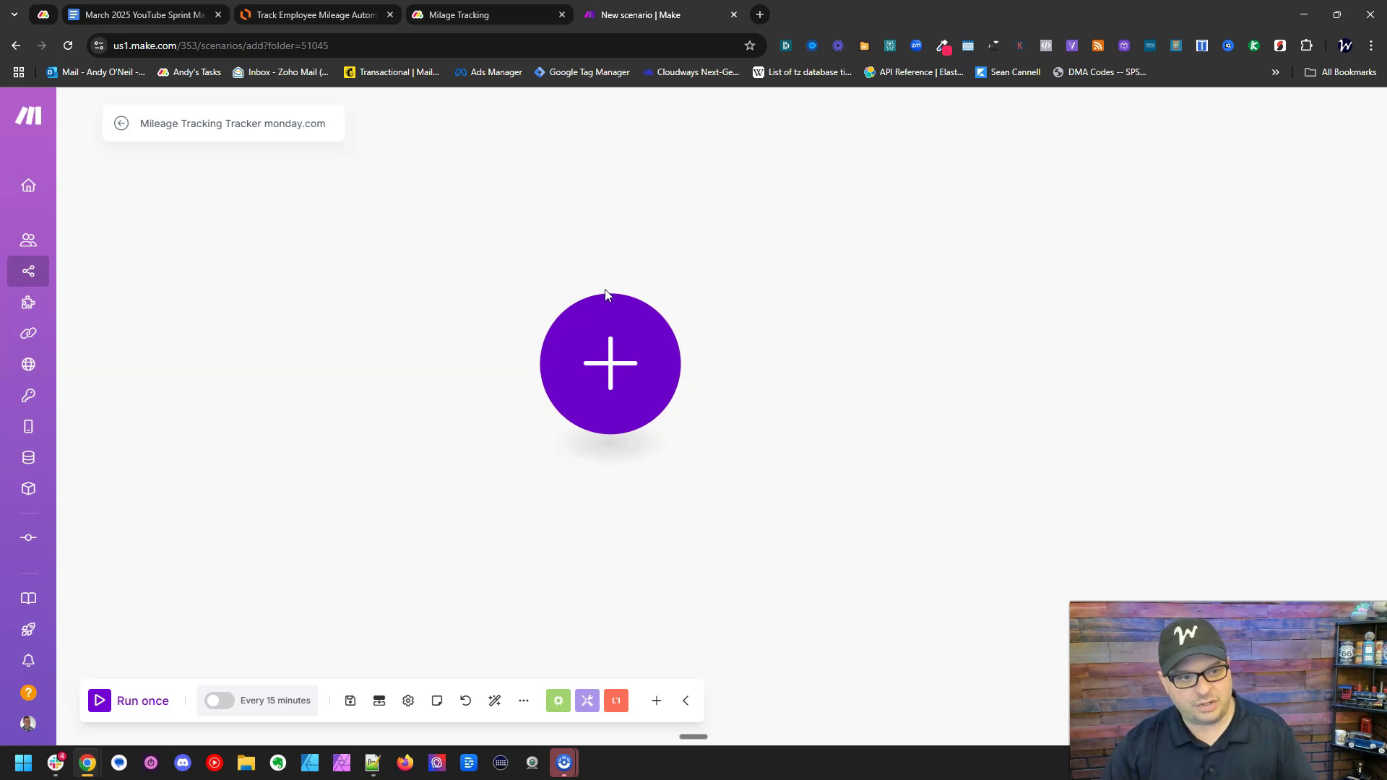
pyautogui.click(603, 379)
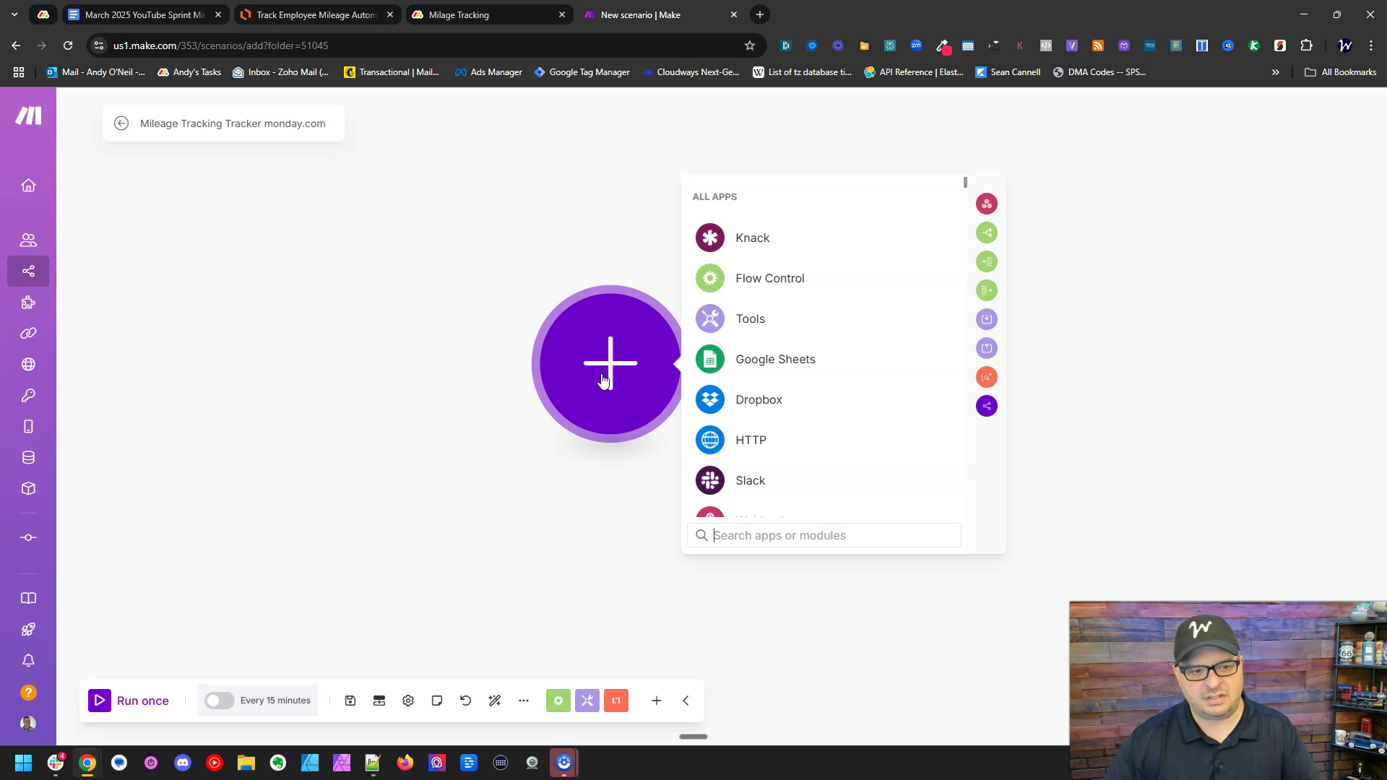
pyautogui.click(771, 541)
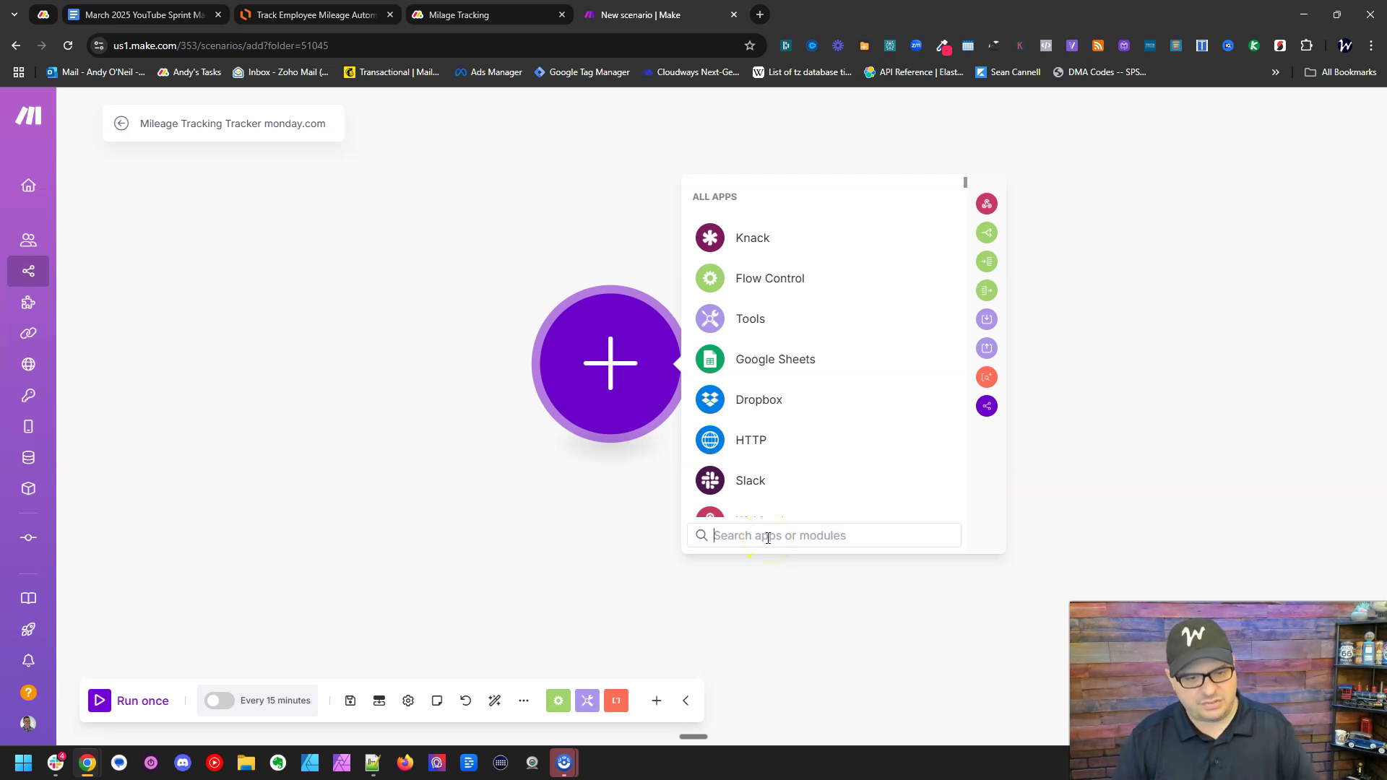
pyautogui.write('monday')
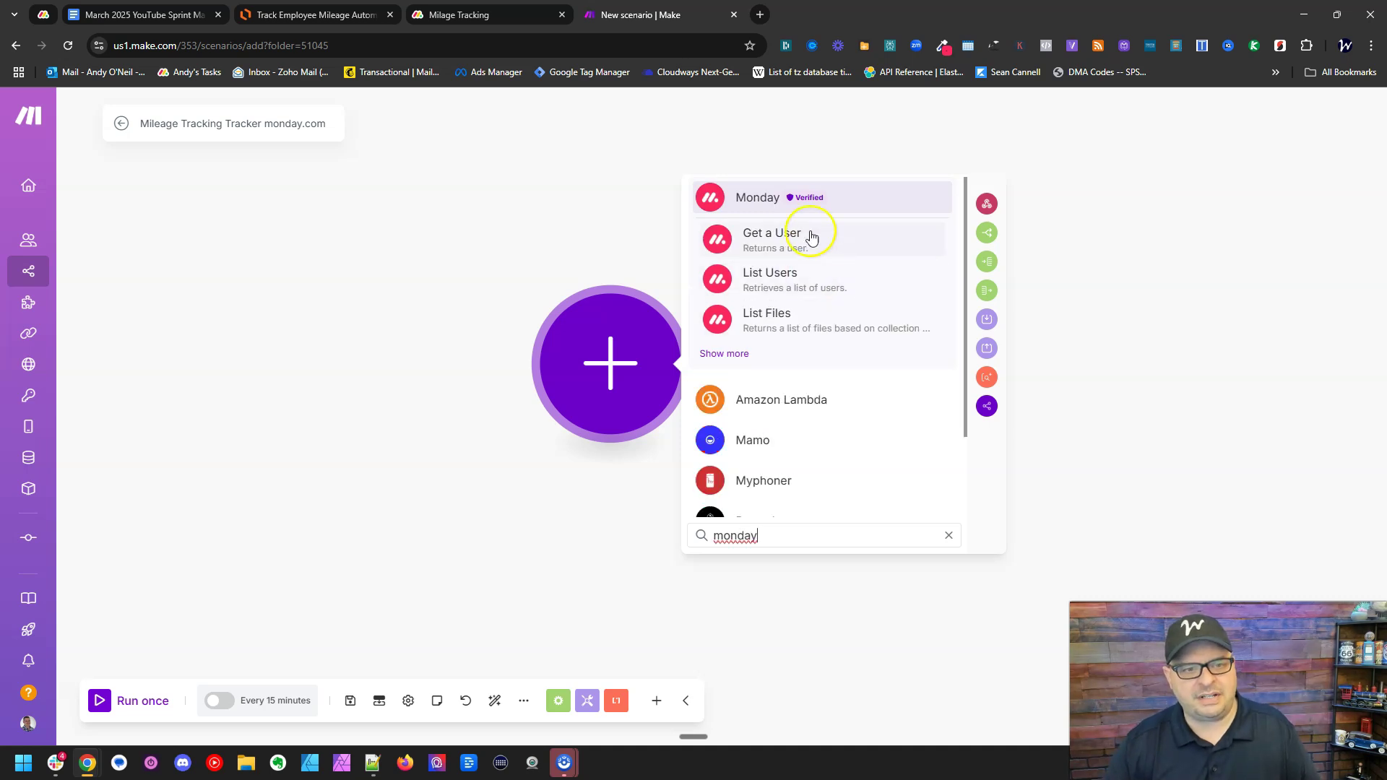
pyautogui.click(755, 197)
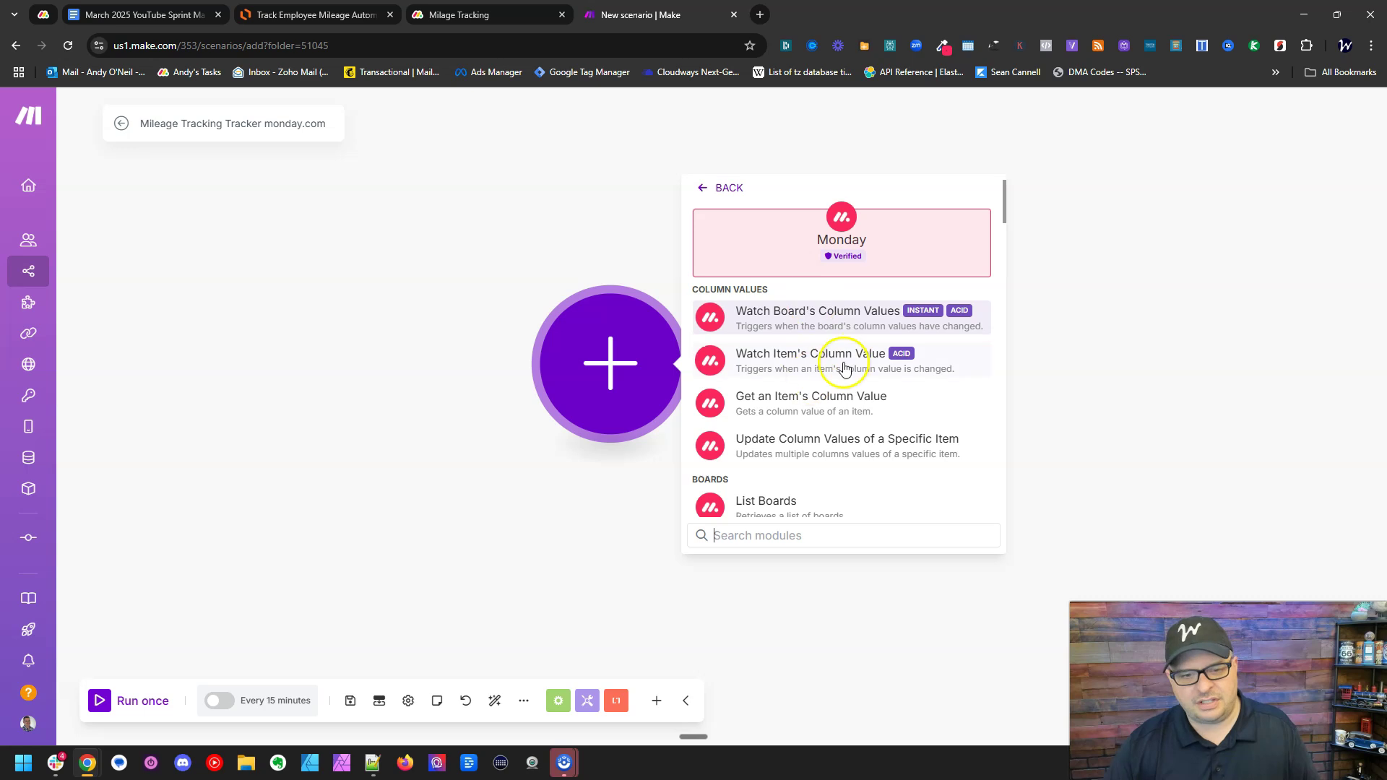
# Add the instant Watch Board's Items trigger, which fires when a board's item is created, as the first module.
pyautogui.click(829, 337)
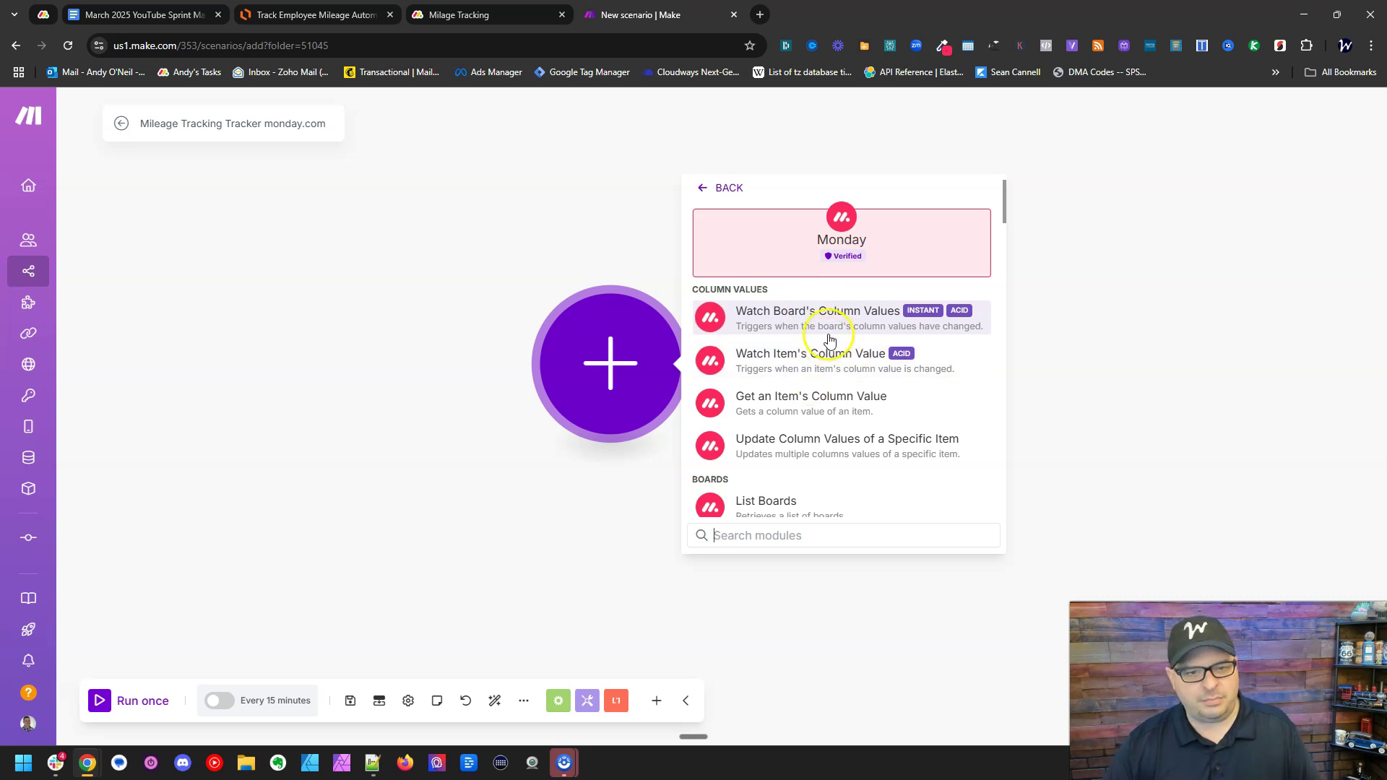
pyautogui.scroll(-3, 820, 325)
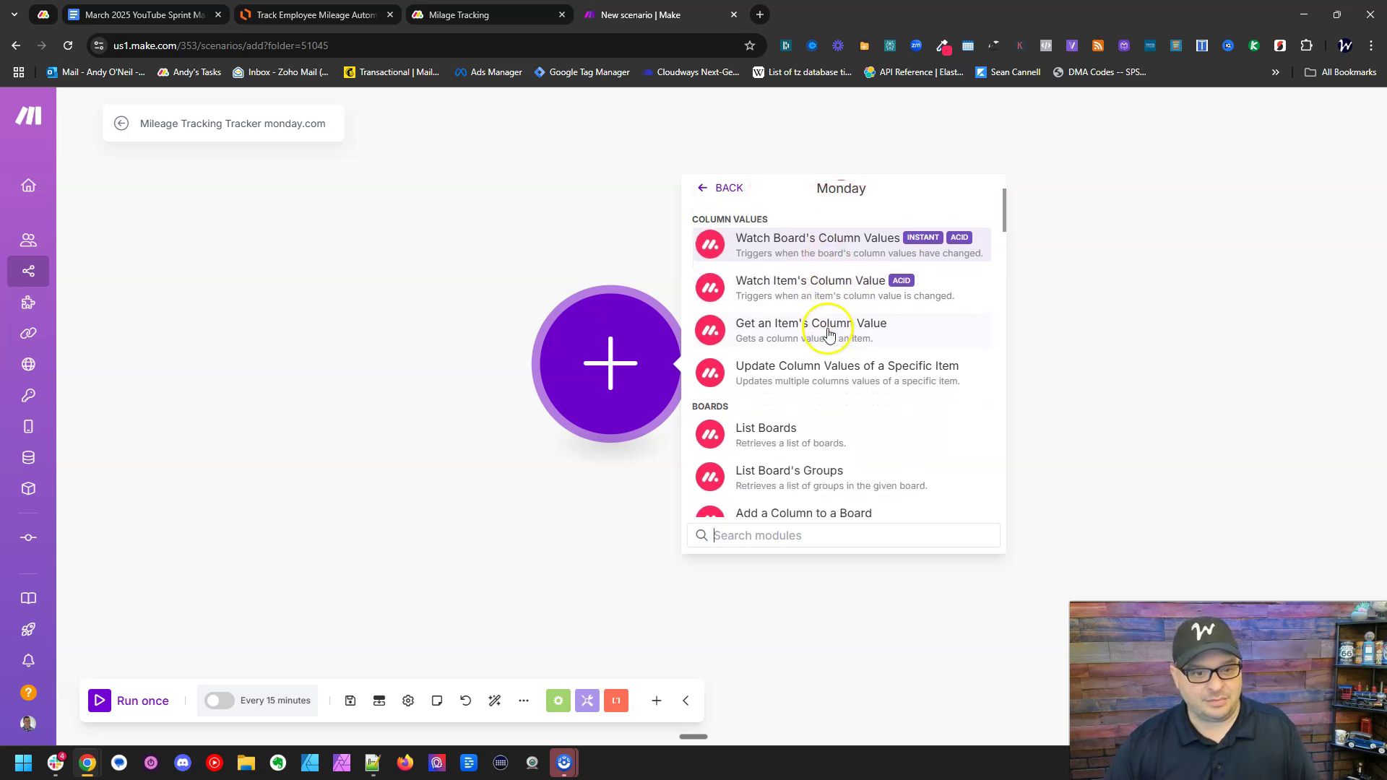
pyautogui.scroll(3, 794, 325)
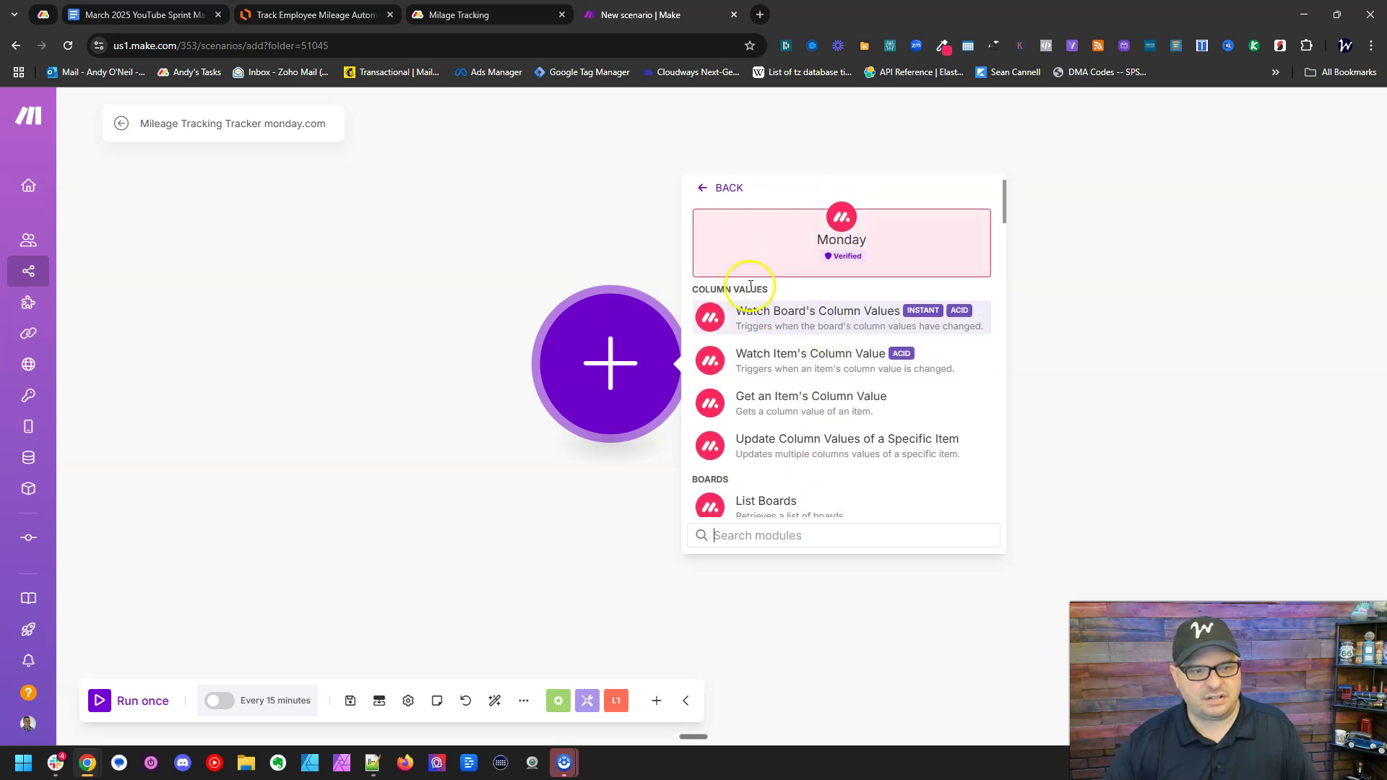
pyautogui.scroll(-5, 798, 347)
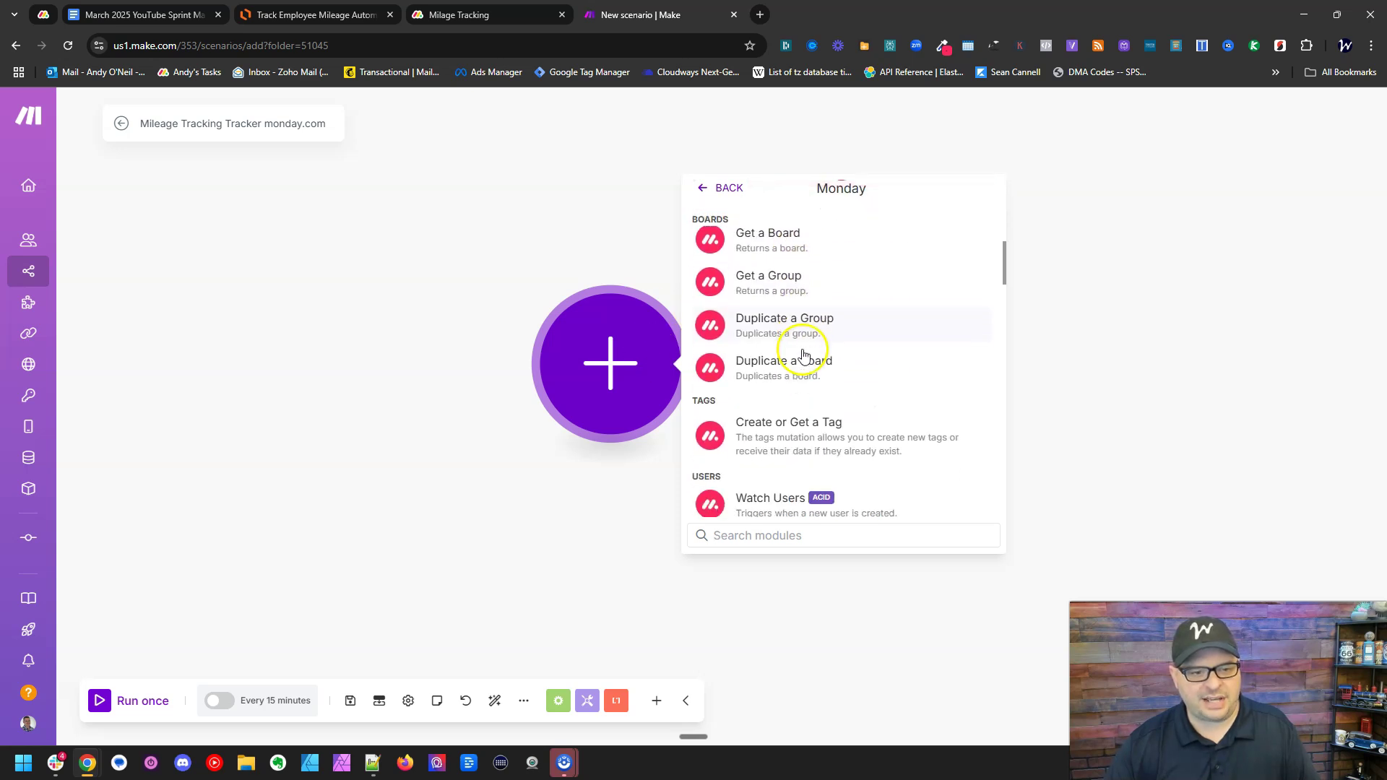
pyautogui.scroll(-3, 794, 357)
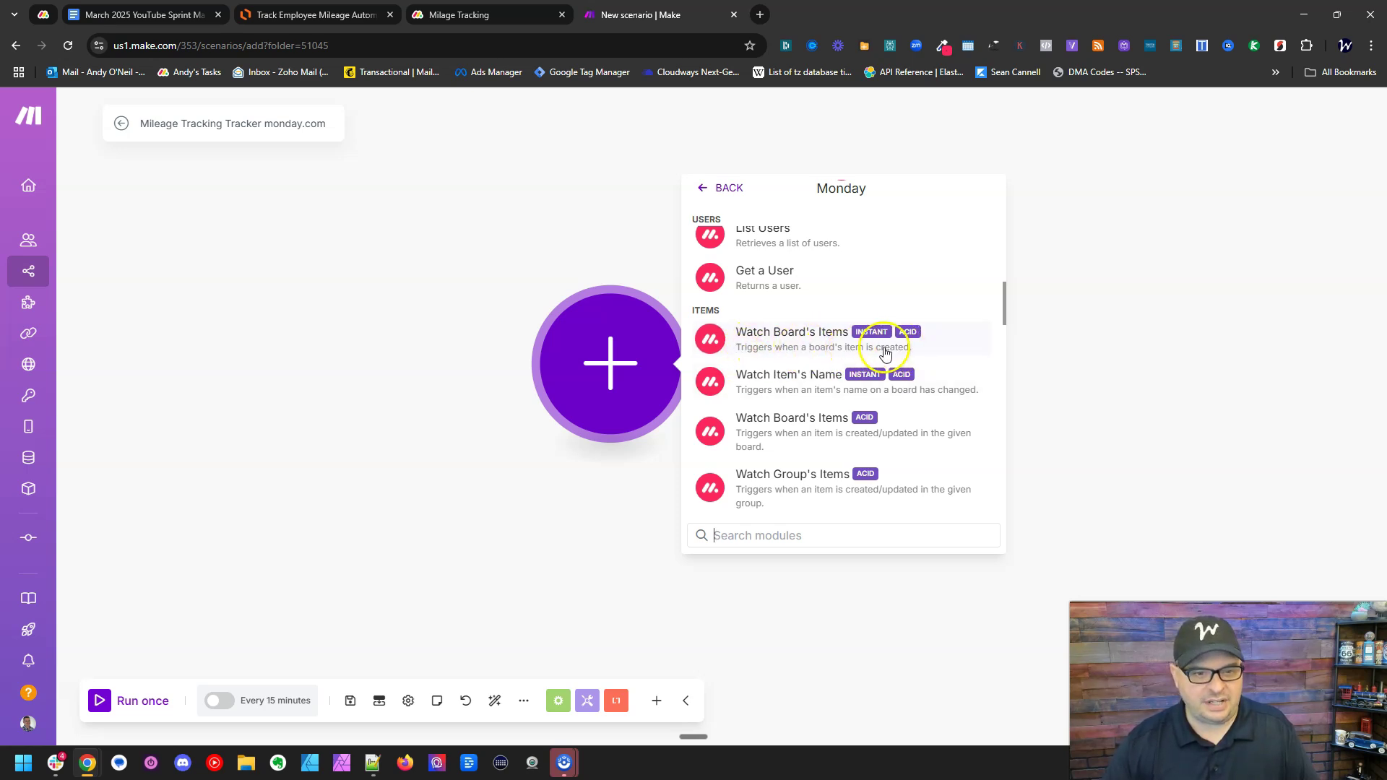
pyautogui.click(800, 340)
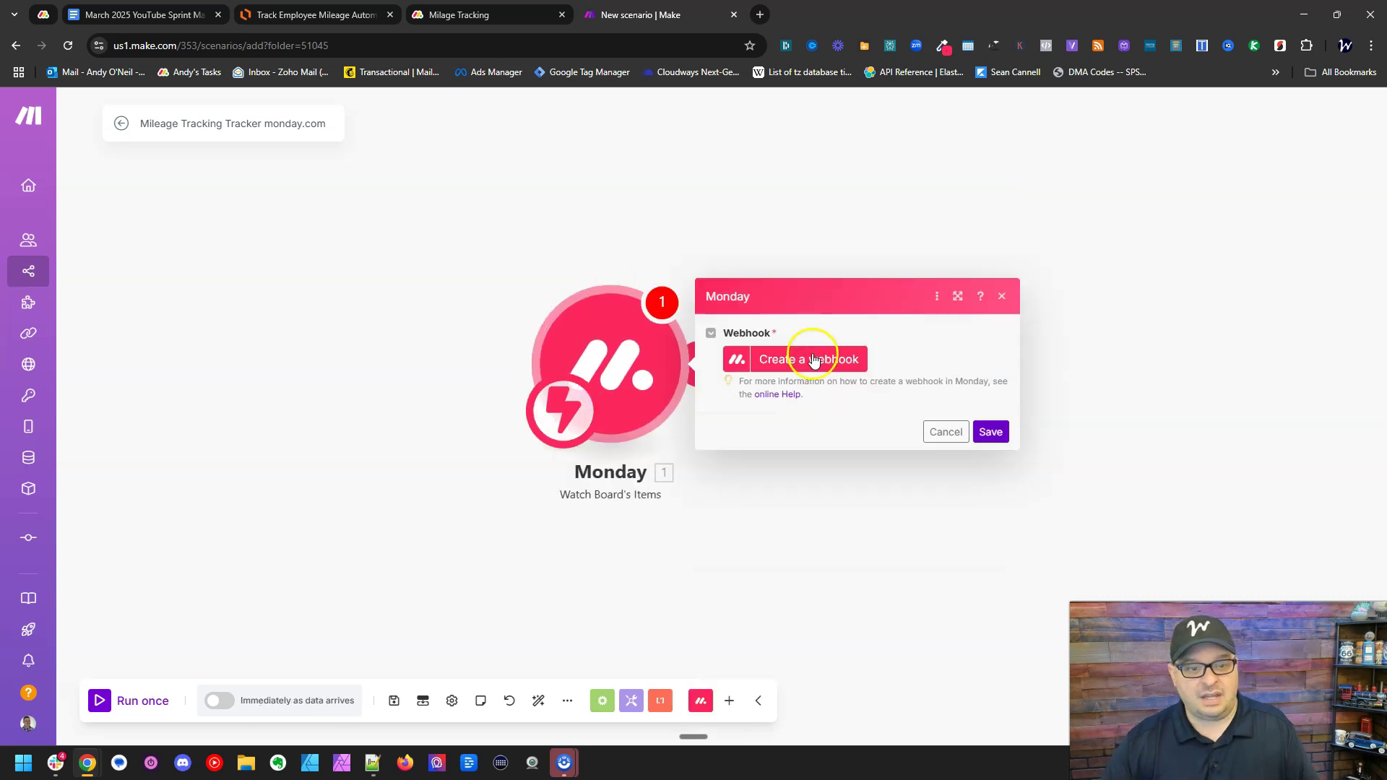
# Start a new webhook named "Mileage Tracking Tracker monday.com", copied from the scenario name, and select the Milage Tracking board.
pyautogui.click(814, 361)
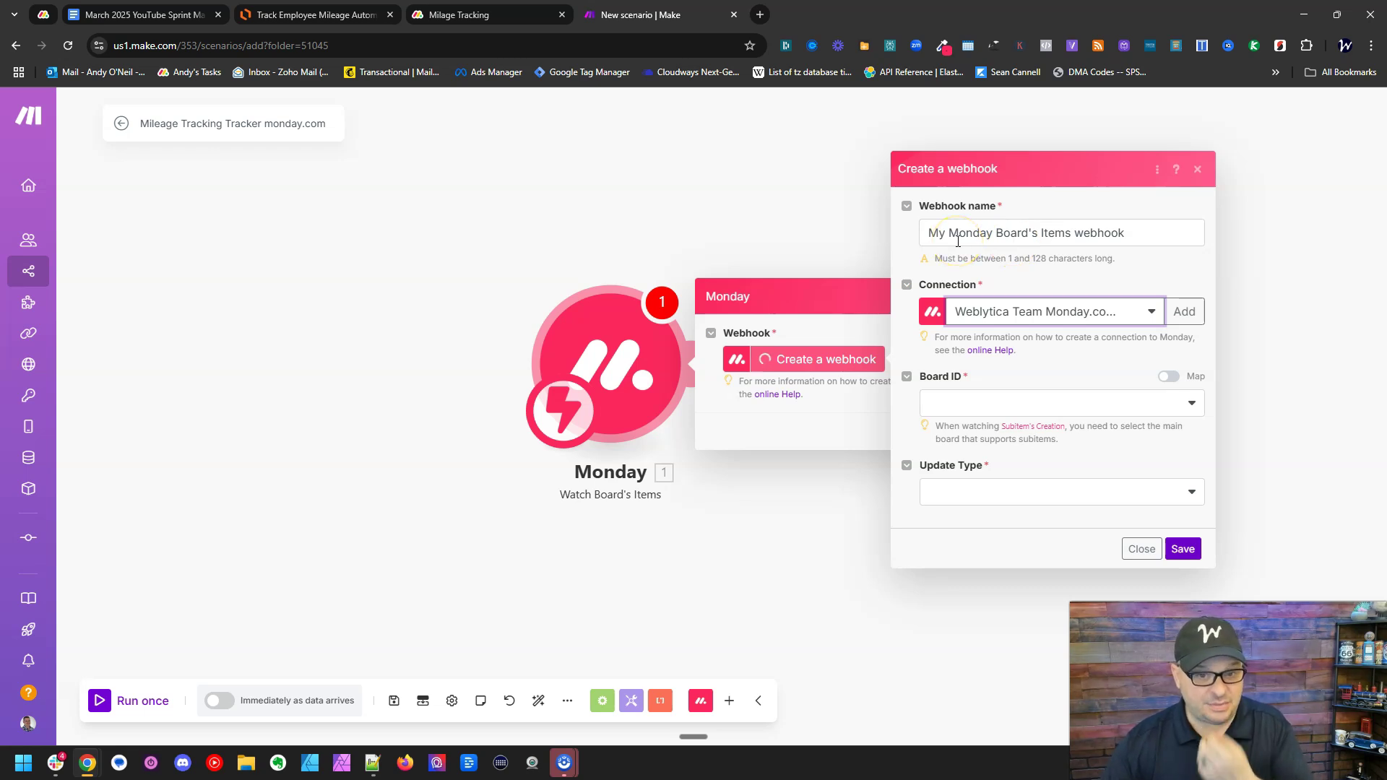
pyautogui.tripleClick(957, 241)
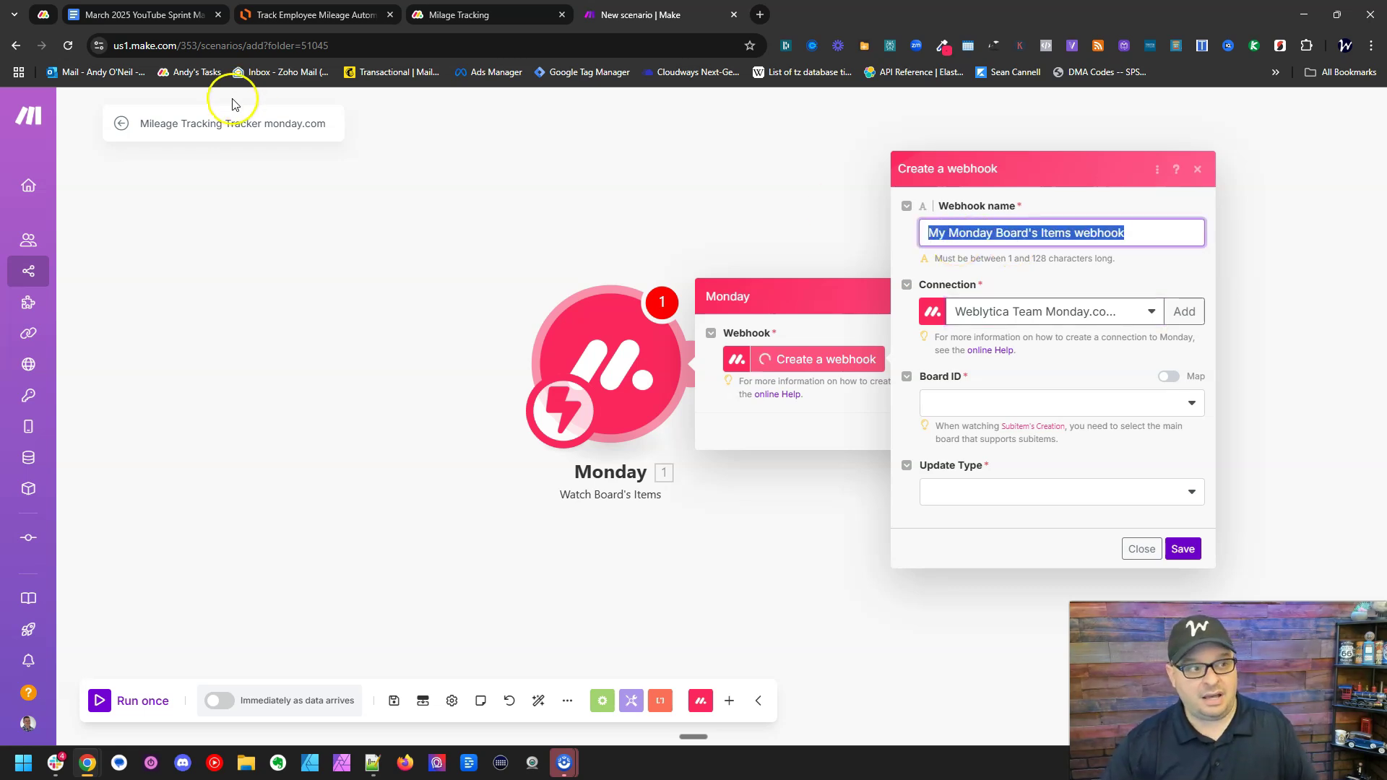
pyautogui.tripleClick(226, 123)
pyautogui.hotkey('ctrl', 'c')
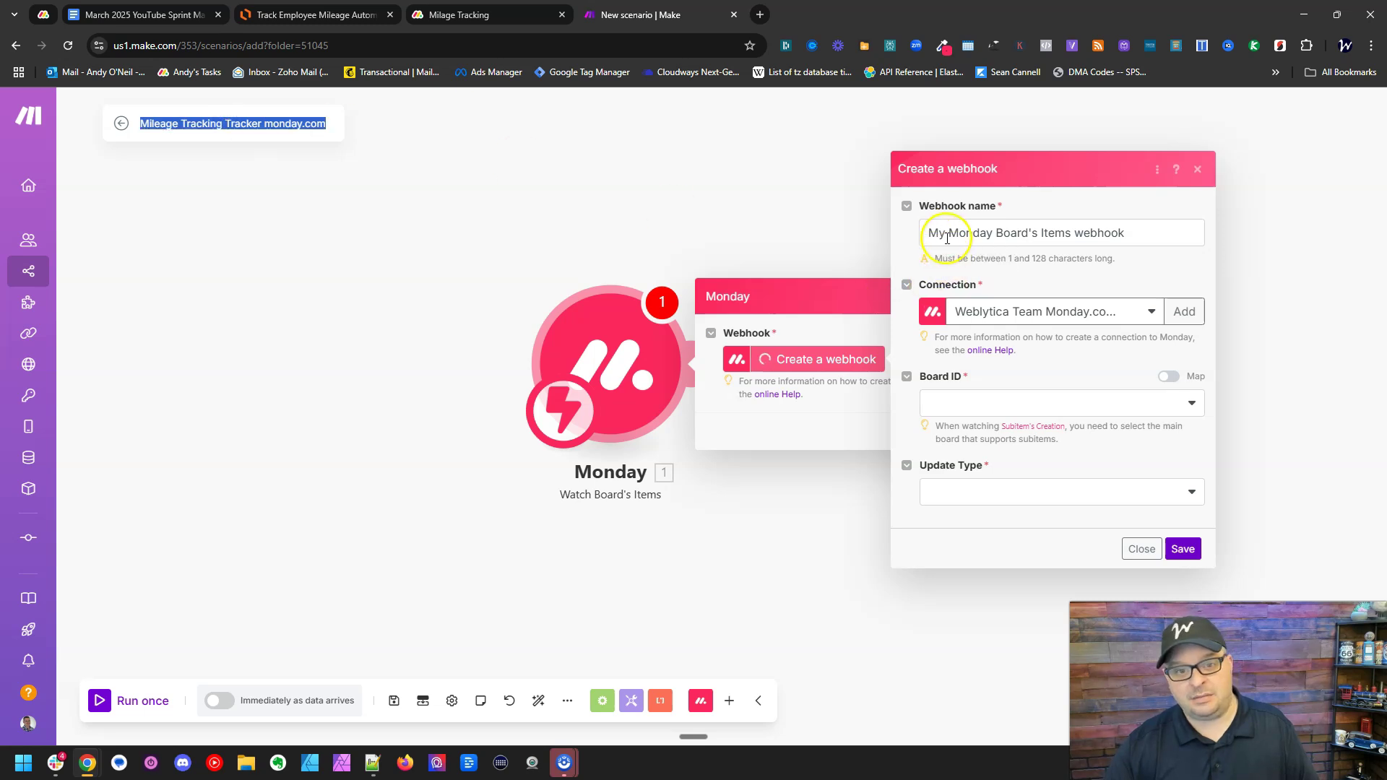
pyautogui.click(946, 238)
pyautogui.hotkey('ctrl', 'a')
pyautogui.hotkey('ctrl', 'v')
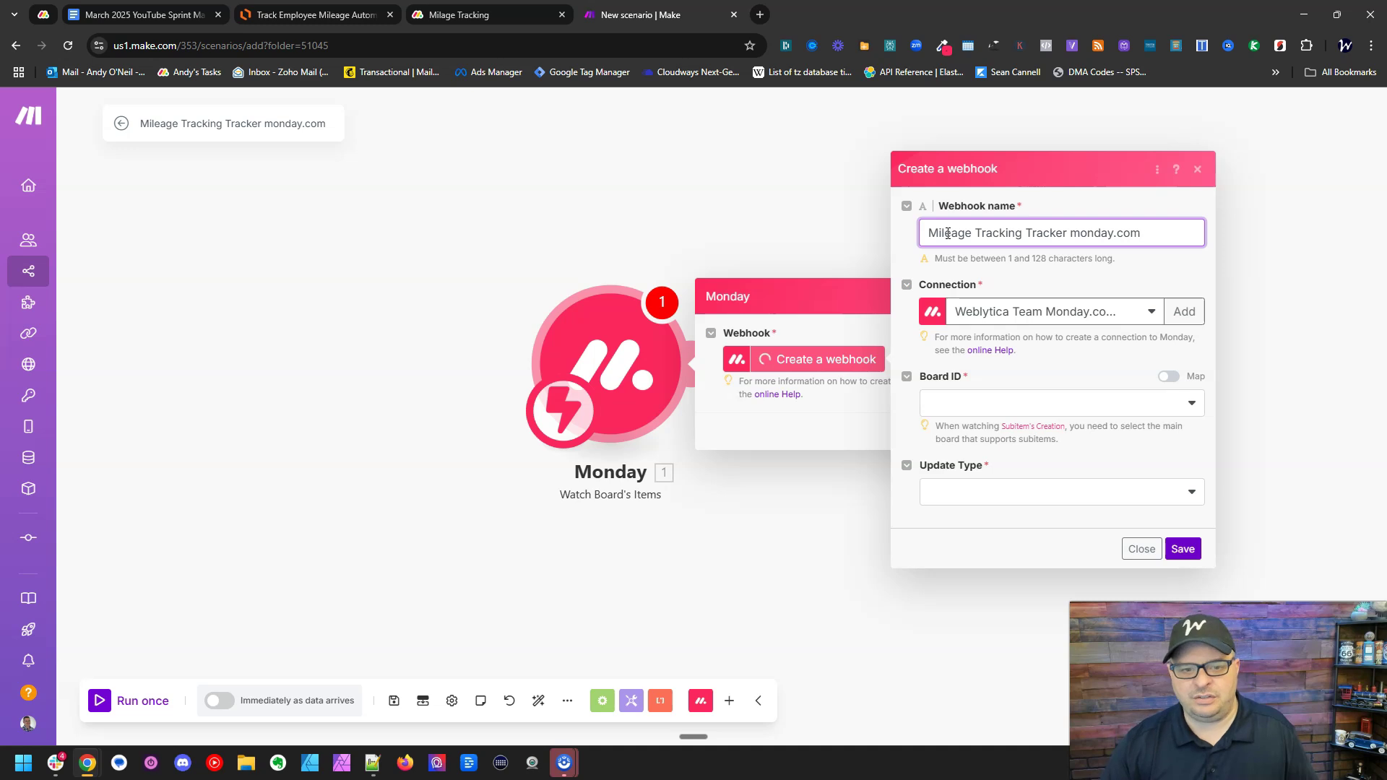
pyautogui.click(1033, 406)
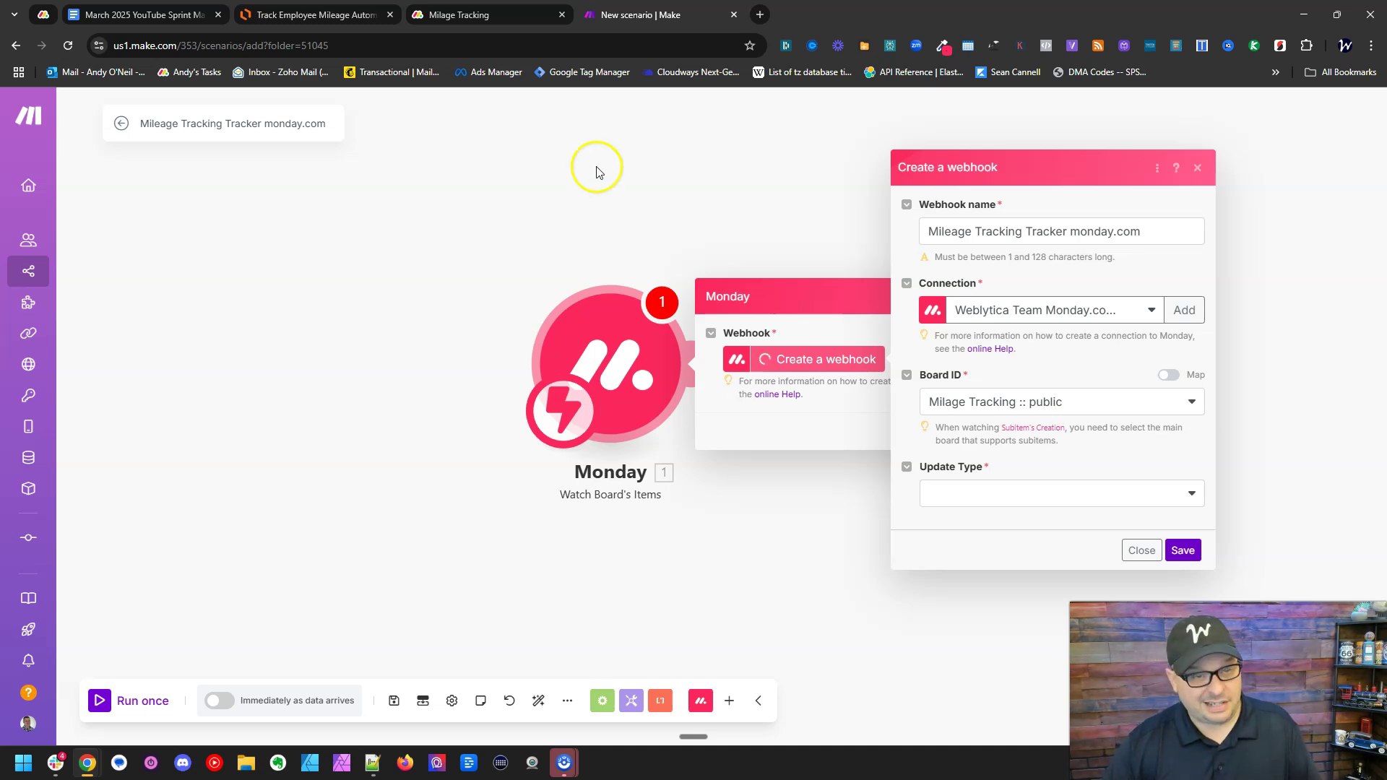
# Look at the Milage Tracking board in monday.com and inspect its underlying ID in the webhook's Board ID field.
pyautogui.click(517, 15)
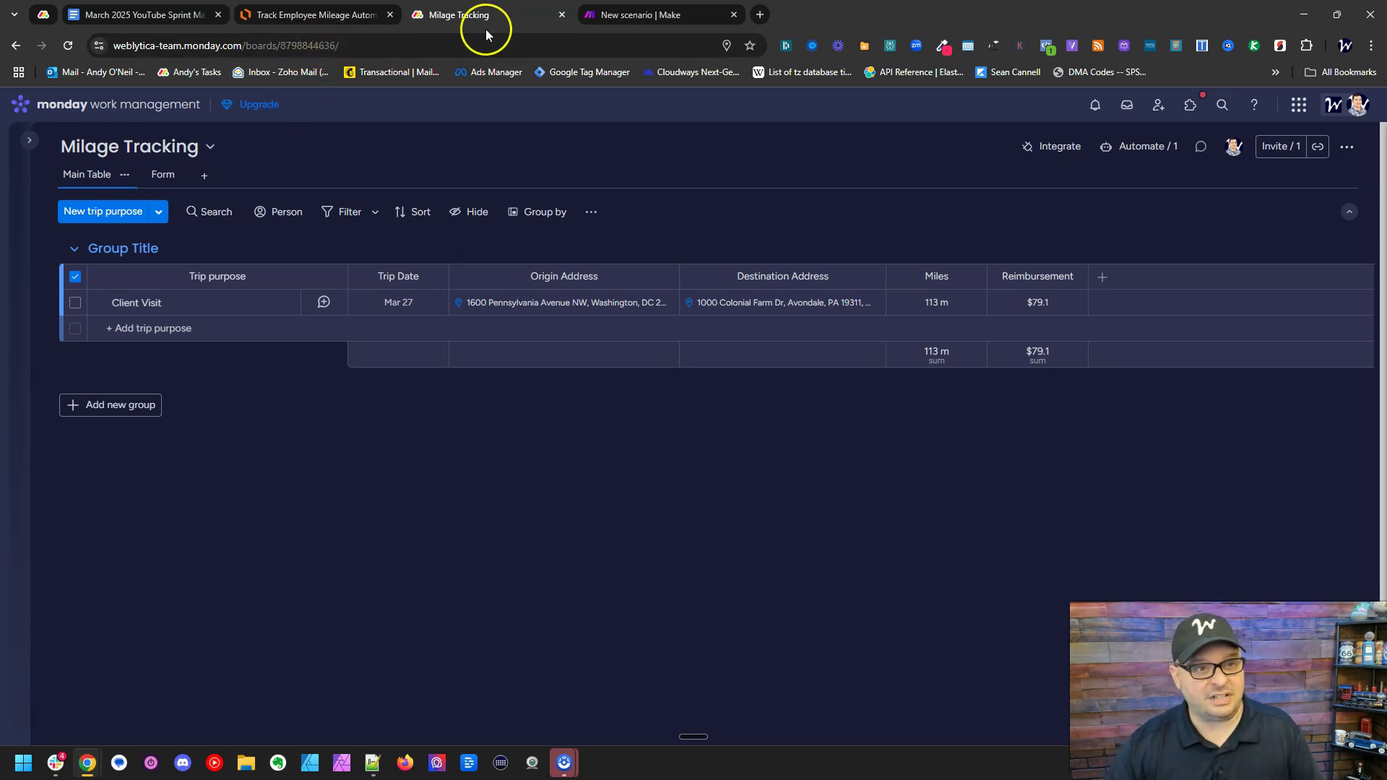
pyautogui.click(608, 21)
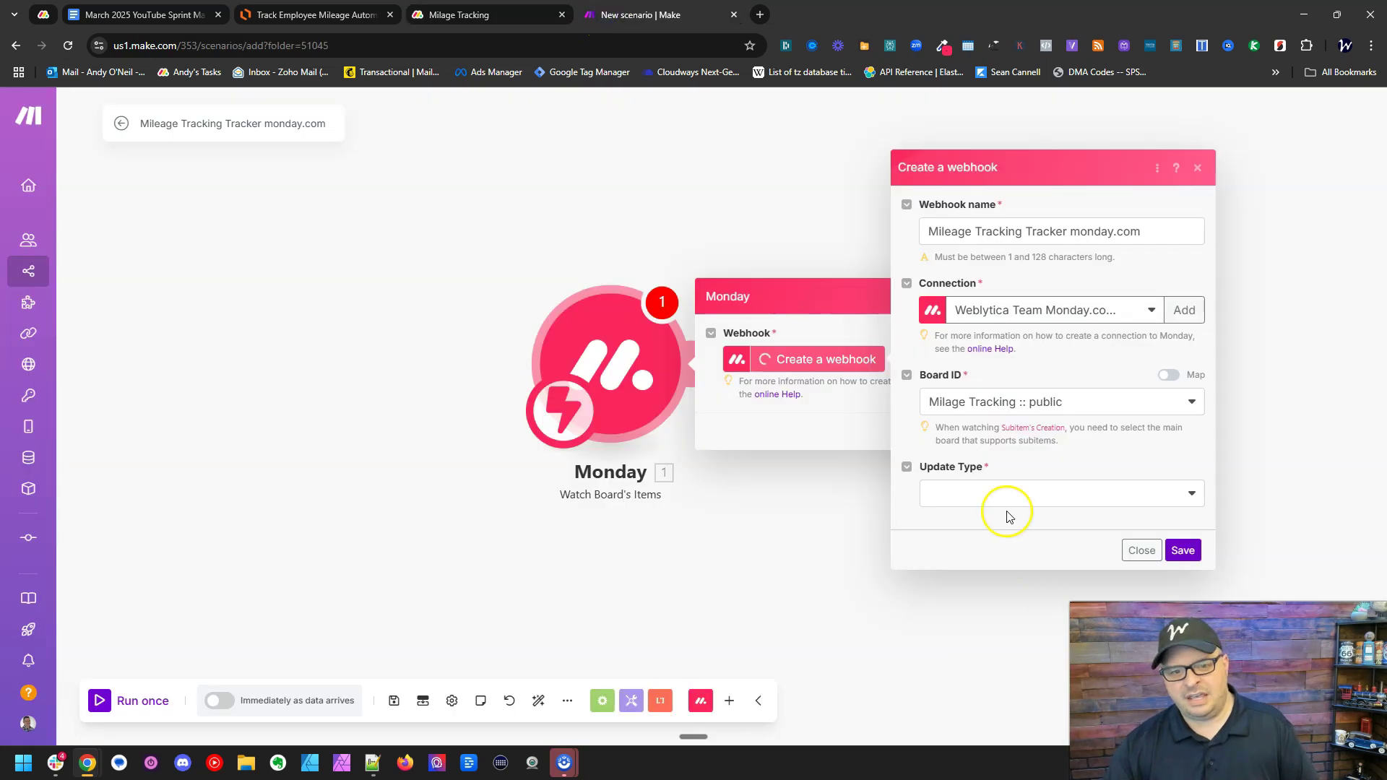
pyautogui.click(1168, 374)
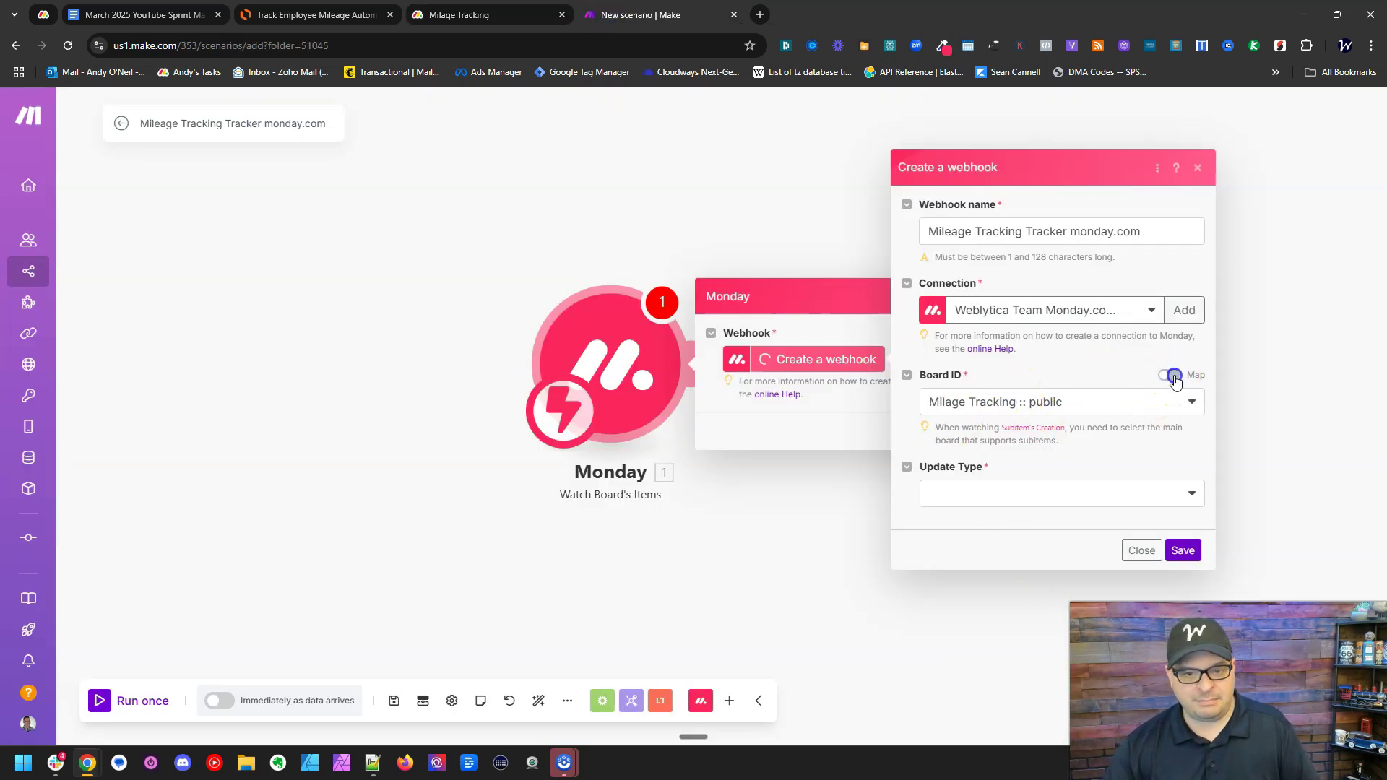
pyautogui.moveTo(965, 401); pyautogui.dragTo(996, 402)
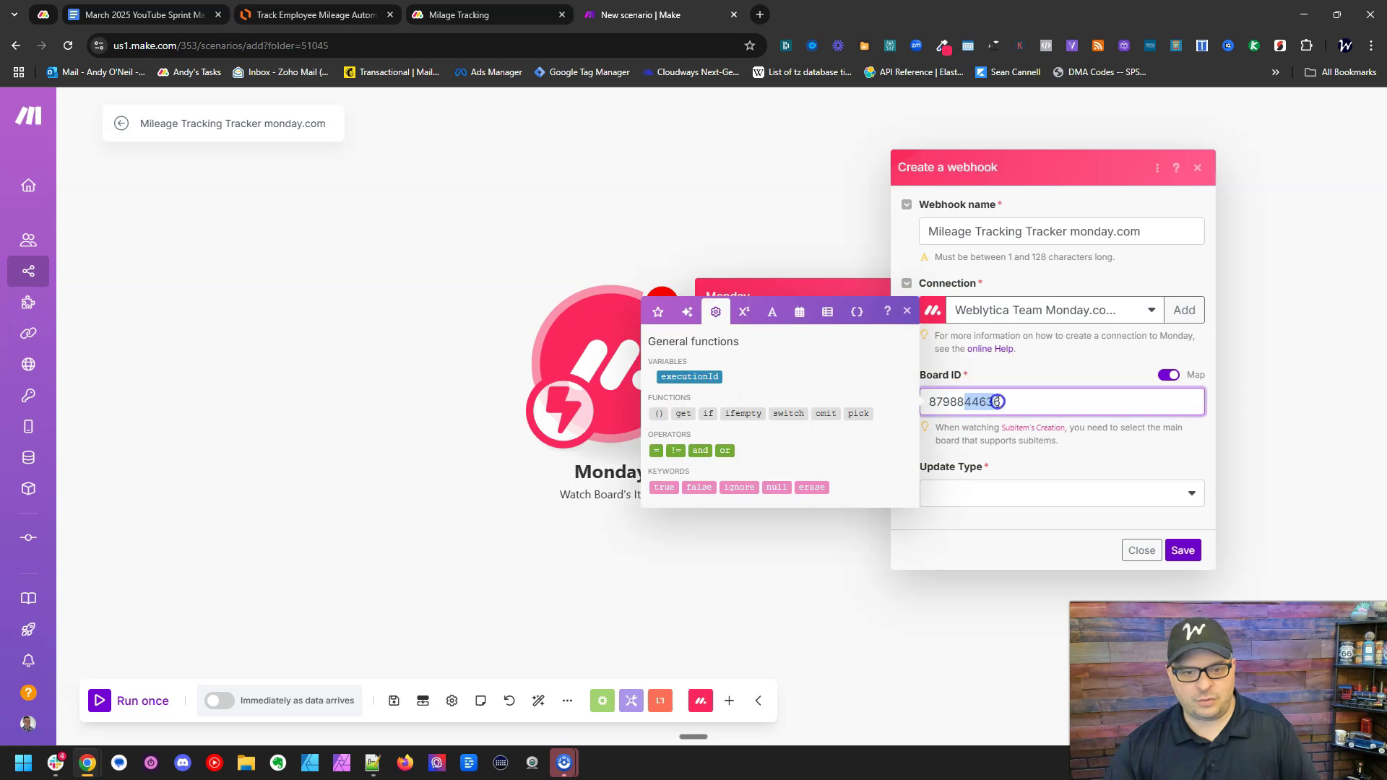
pyautogui.click(1164, 374)
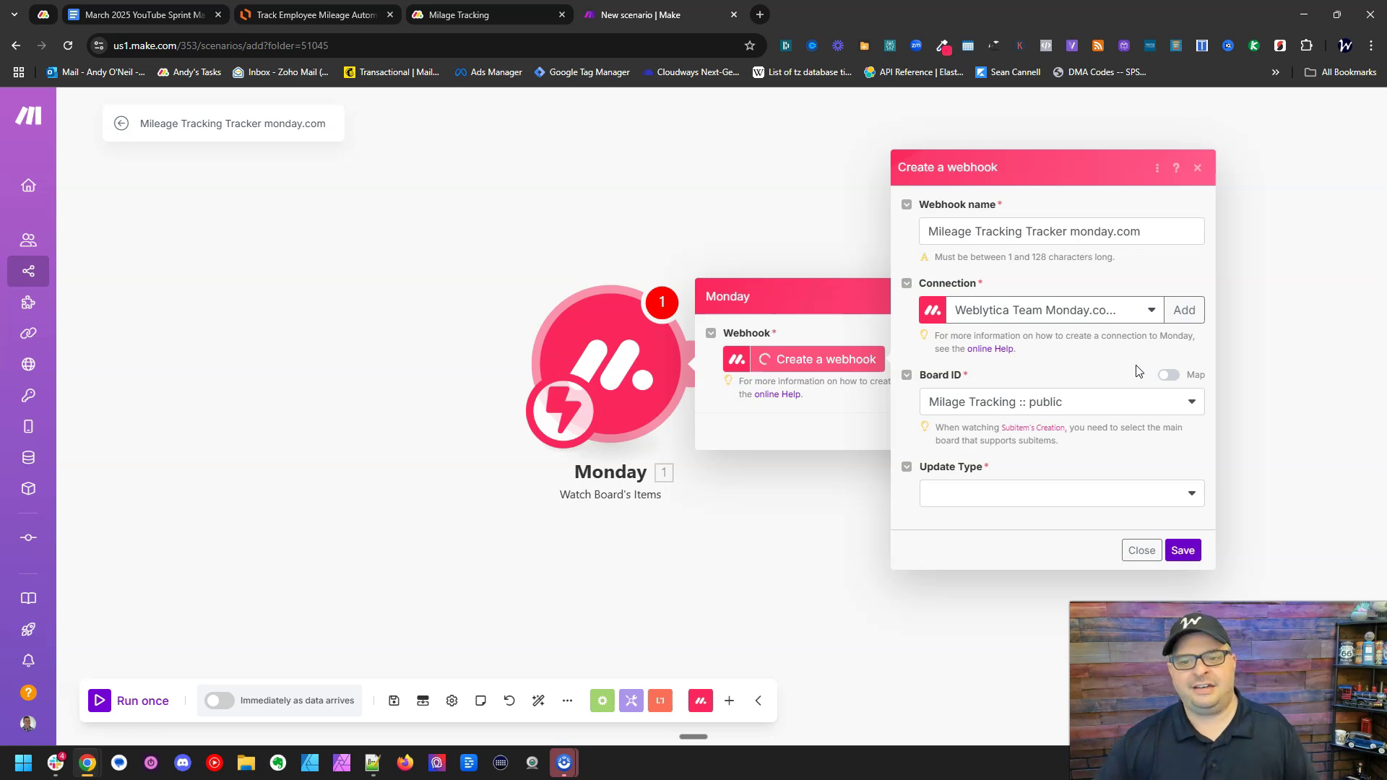
pyautogui.click(1004, 411)
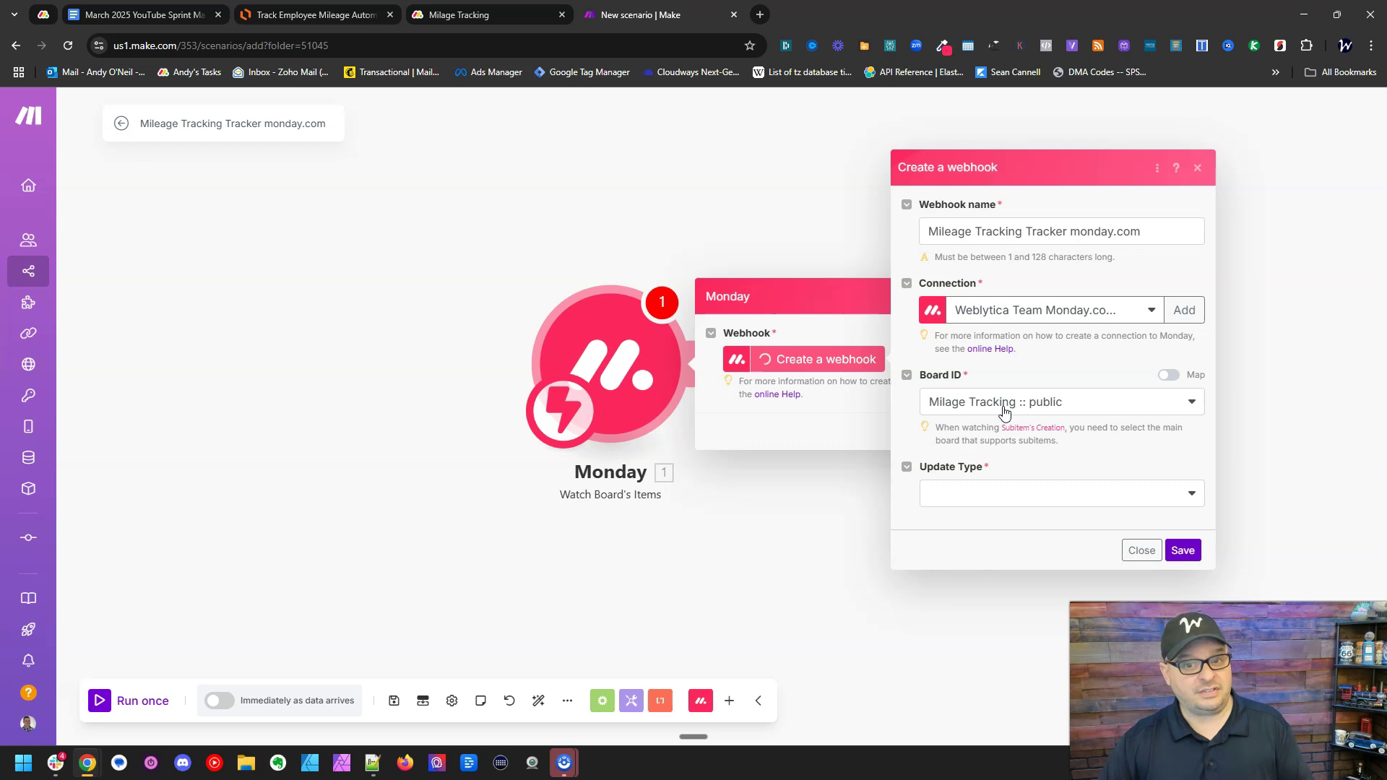
# Copy the board ID from the Milage Tracking board's URL, enter it as the webhook's mapped Board ID, and turn mapping back off.
pyautogui.click(477, 16)
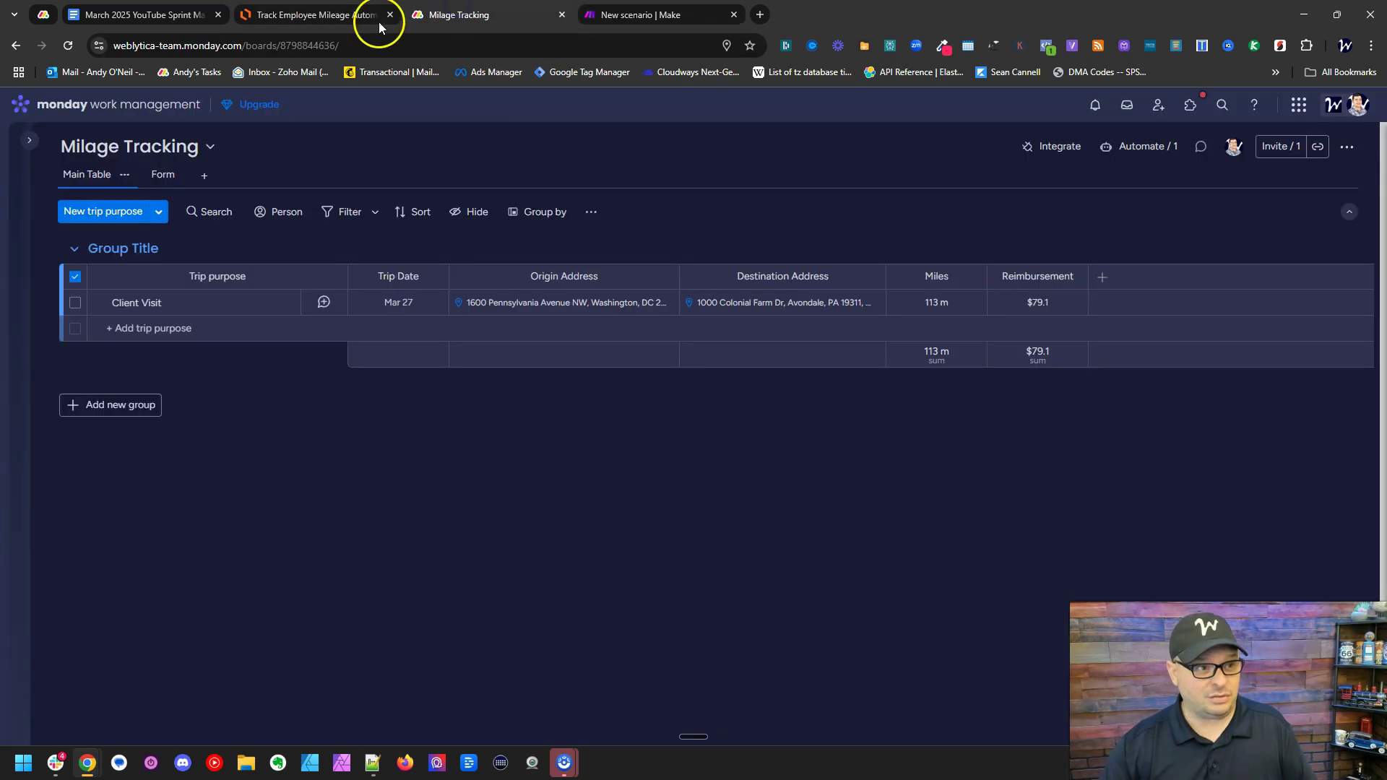
pyautogui.doubleClick(306, 45)
pyautogui.hotkey('ctrl', 'c')
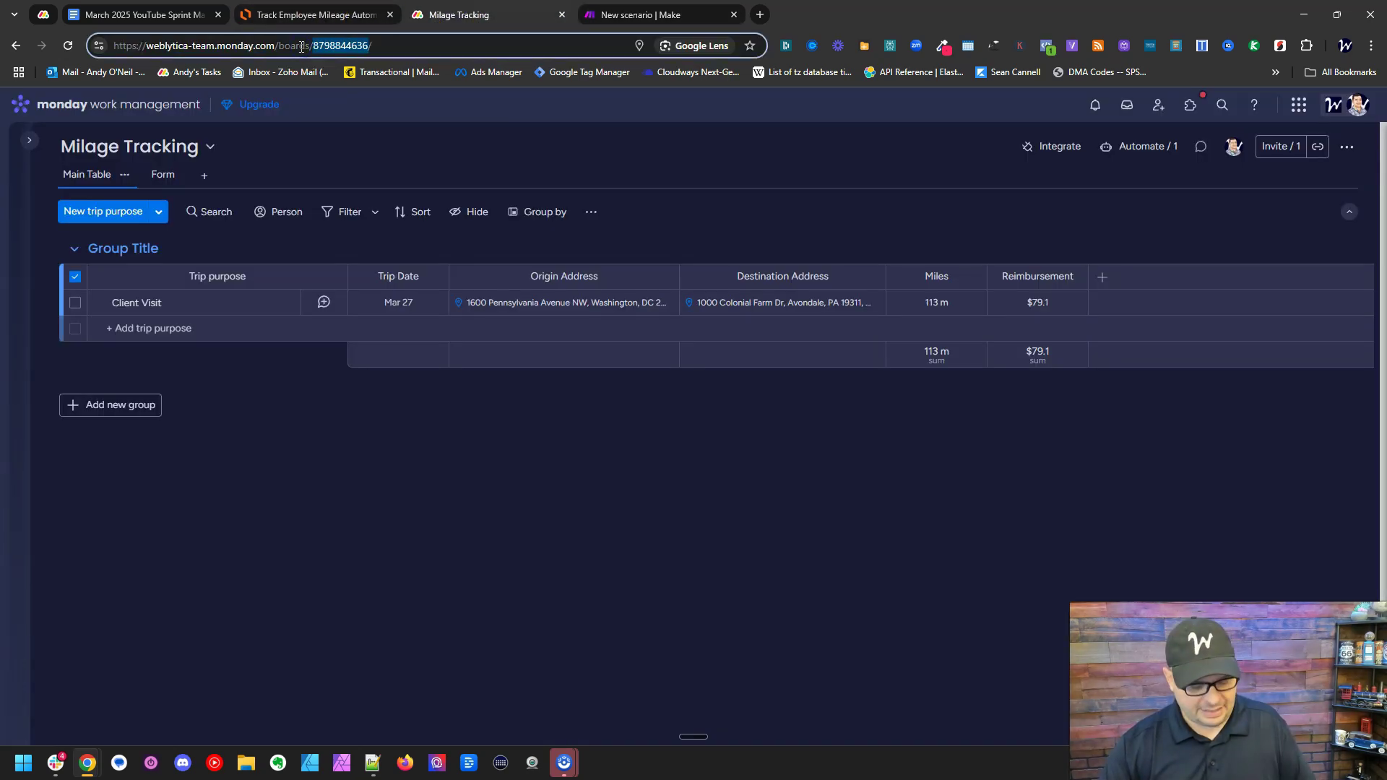
pyautogui.hotkey('ctrl', 'Tab')
pyautogui.click(1168, 374)
pyautogui.click(912, 409)
pyautogui.hotkey('ctrl', 'v')
pyautogui.click(1167, 375)
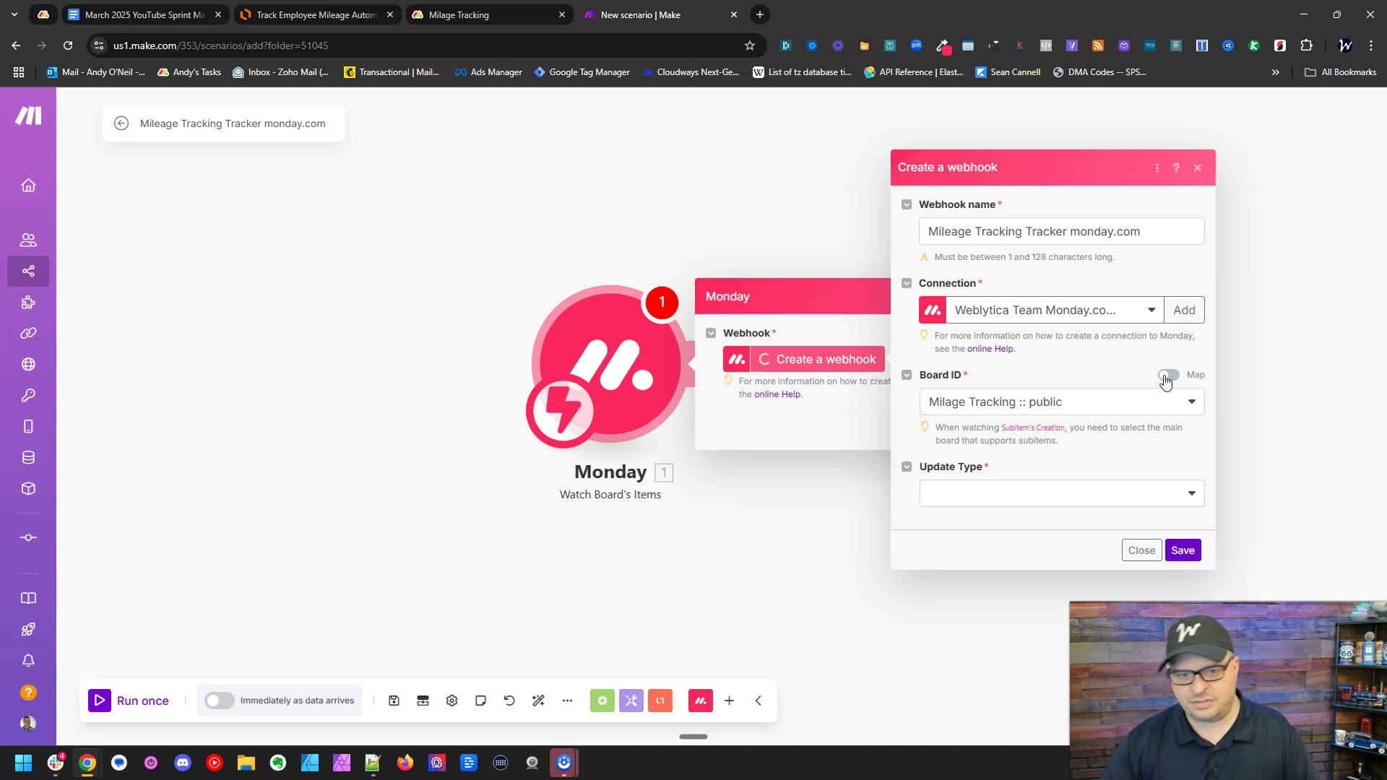
pyautogui.click(1153, 410)
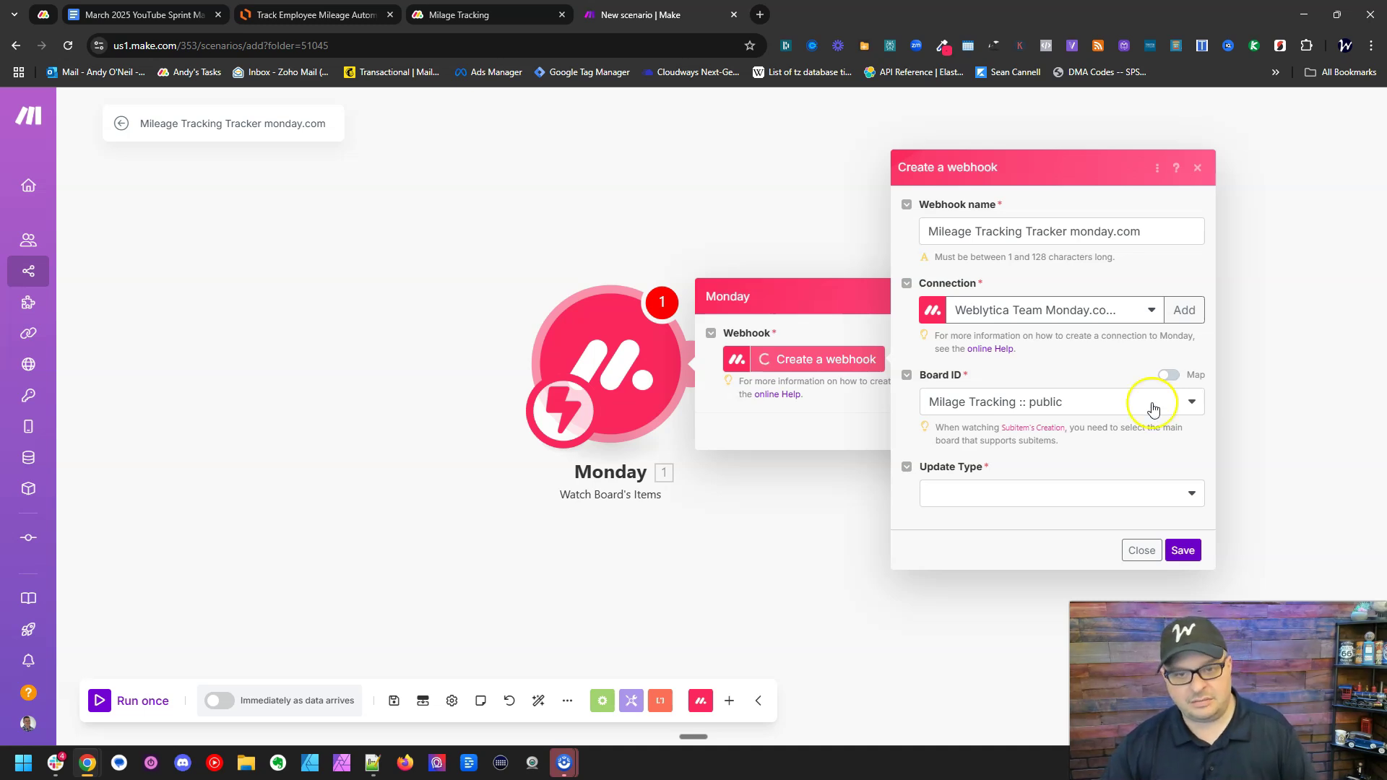
# Set the webhook's update type to Item's Creation, and save the webhook and the trigger module.
pyautogui.click(1048, 494)
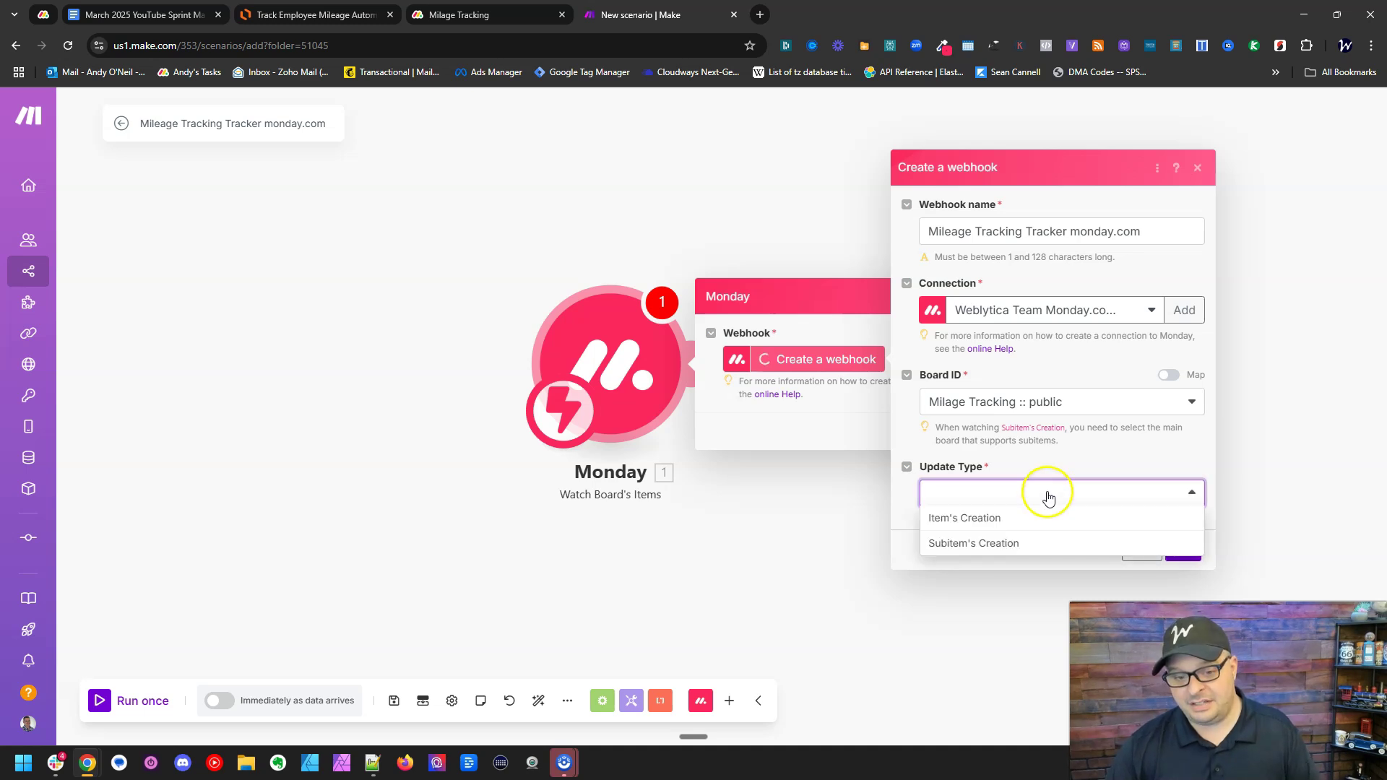
pyautogui.click(976, 518)
pyautogui.click(1179, 549)
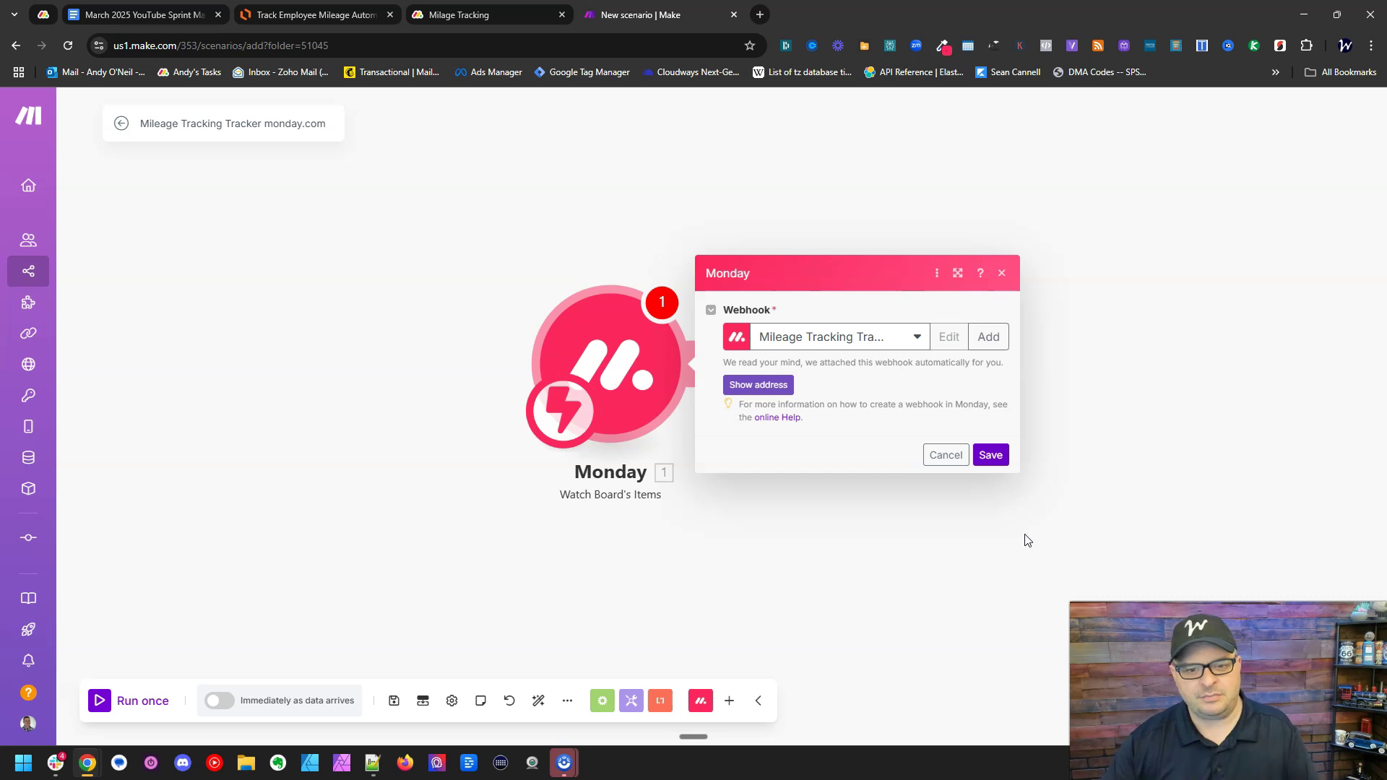
pyautogui.click(990, 454)
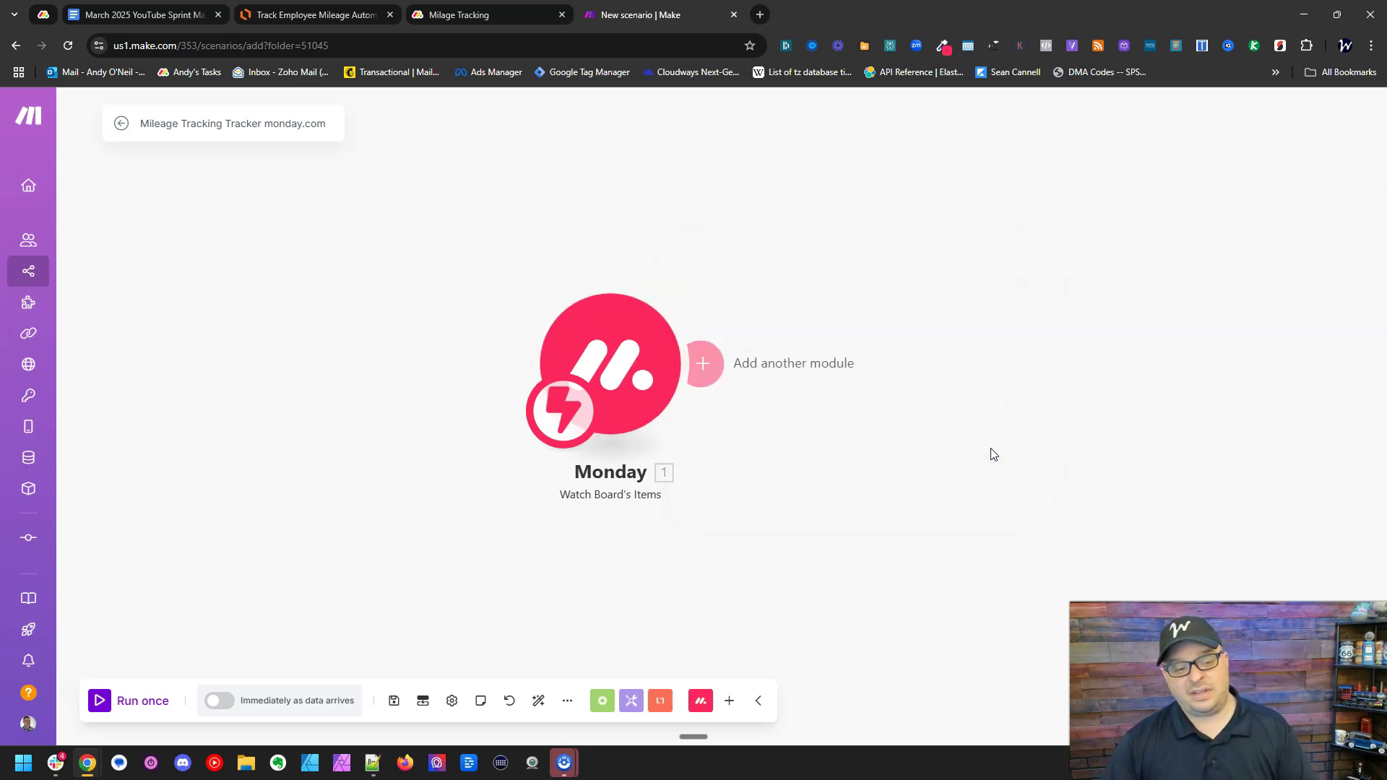
# Run the scenario once and submit a test trip through the Milage Tracking board's form in monday.com.
pyautogui.click(143, 714)
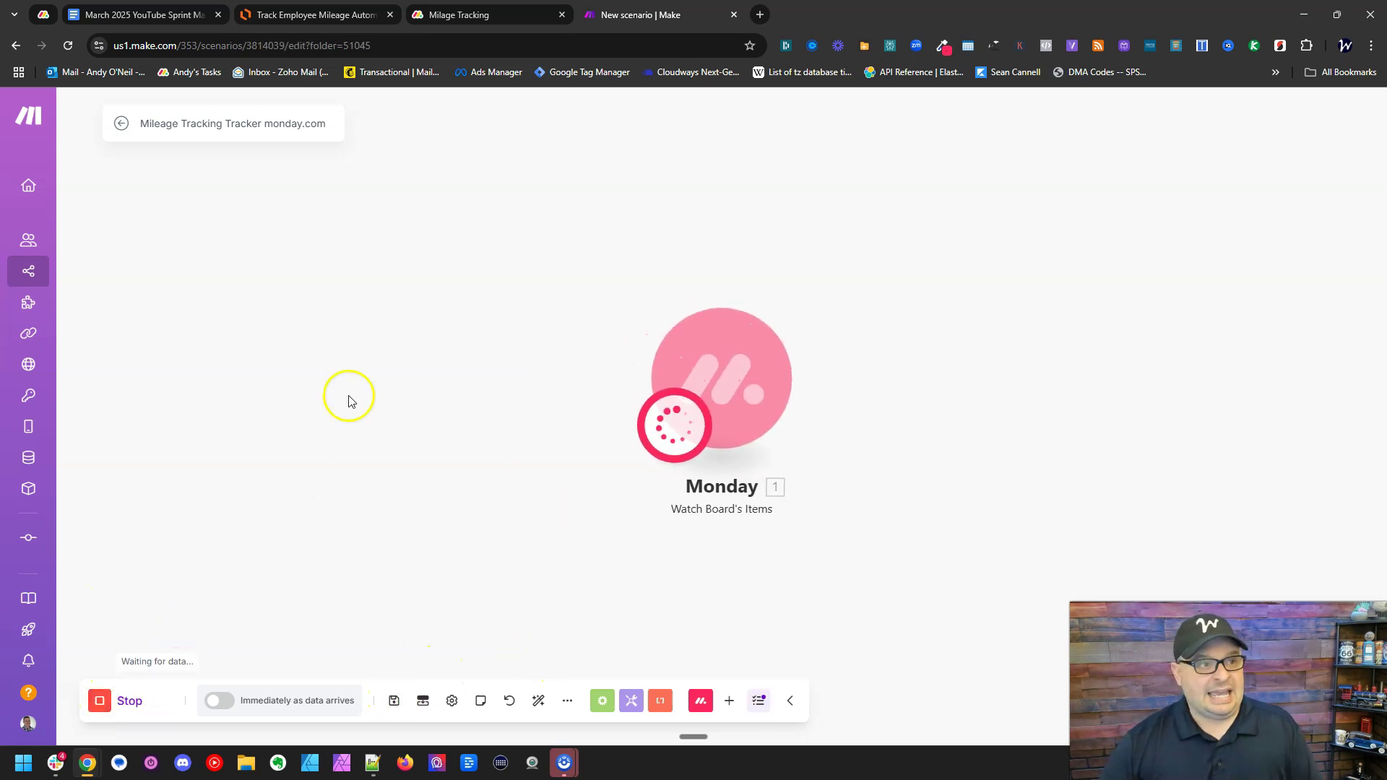
pyautogui.click(470, 17)
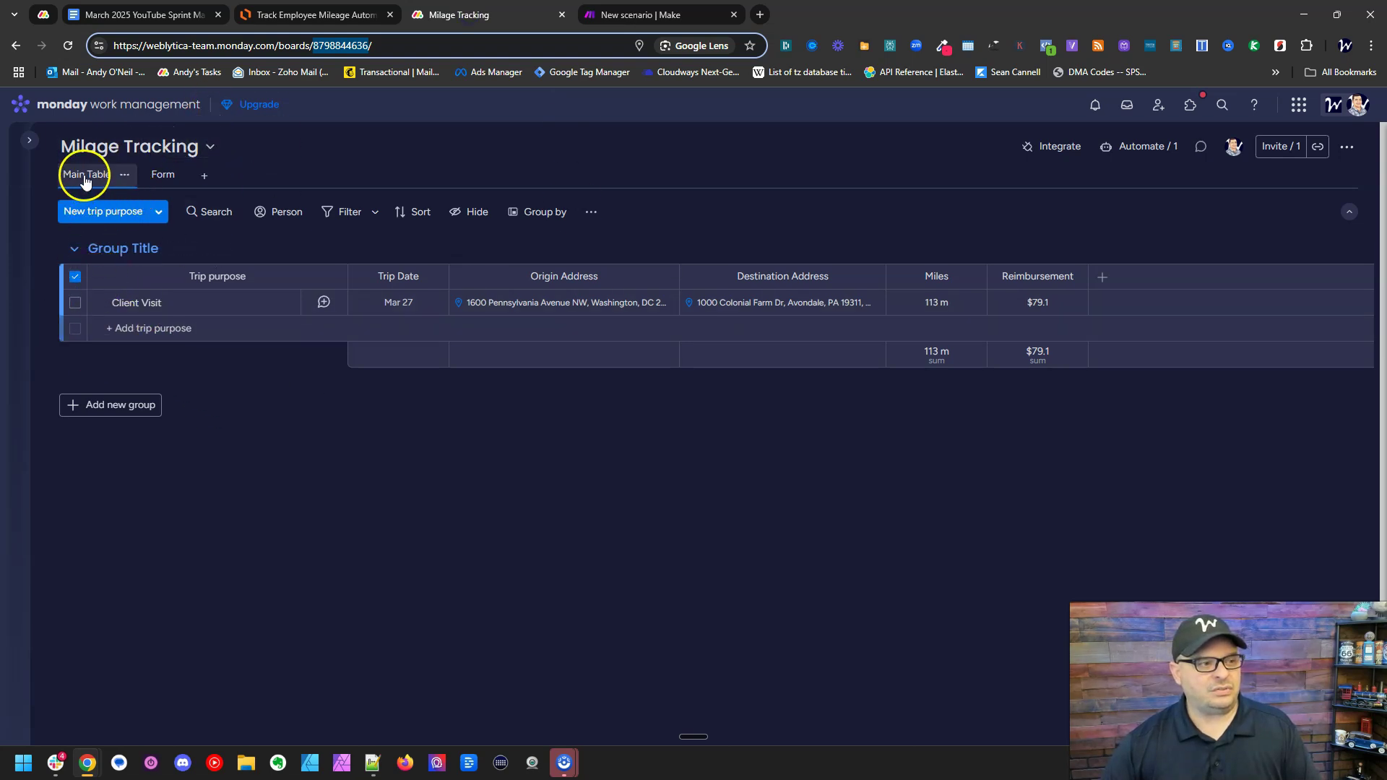
pyautogui.click(162, 175)
pyautogui.click(795, 471)
pyautogui.write('st')
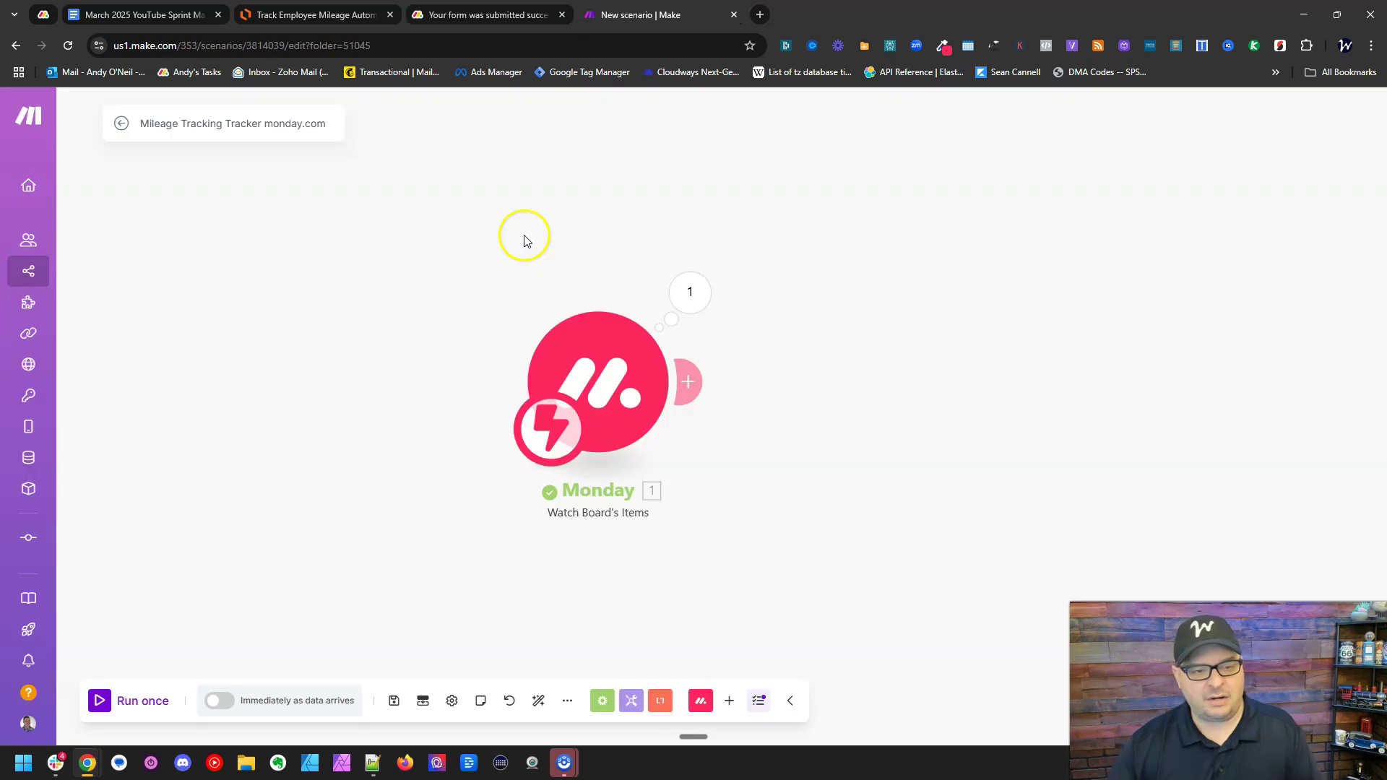
# Examine the monday.com trigger's output bundle, including the date and both location collections under Column Values.
pyautogui.click(677, 296)
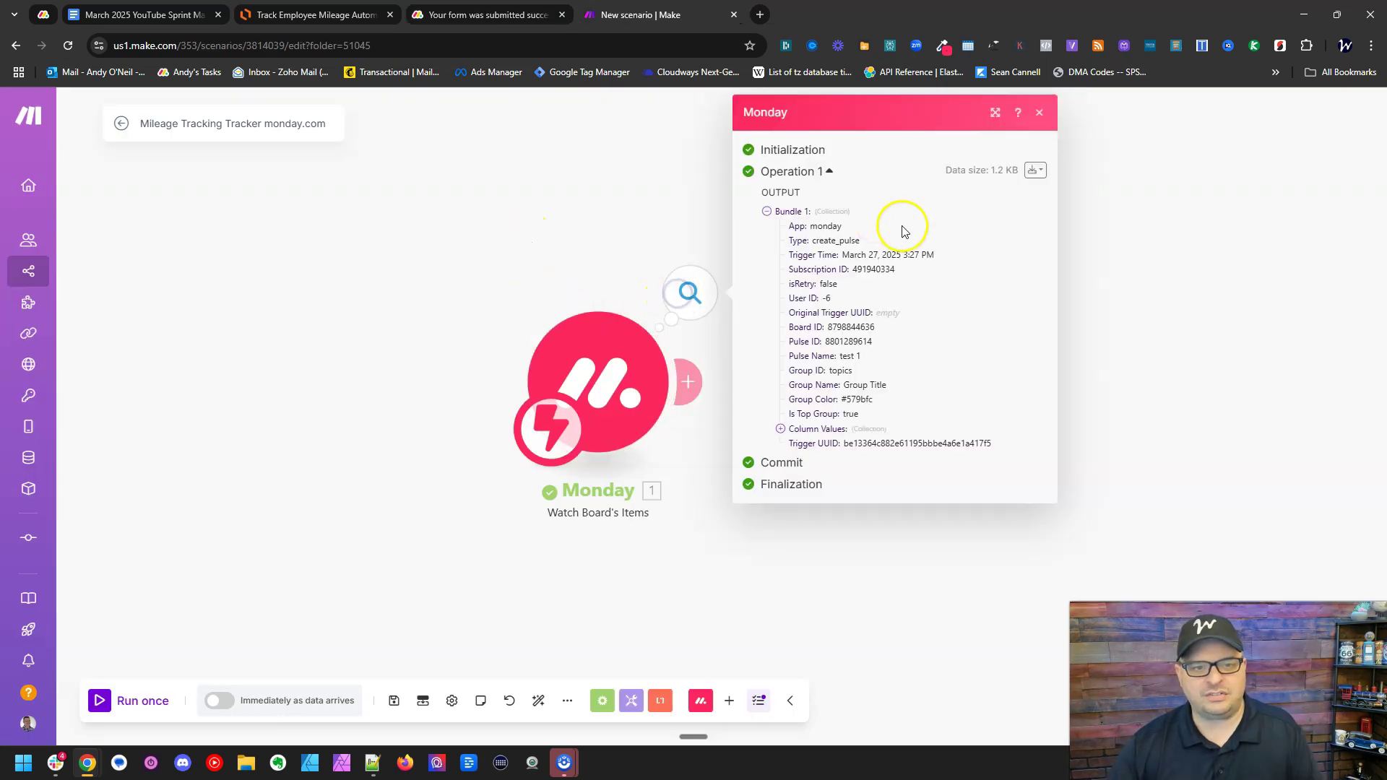
pyautogui.click(813, 429)
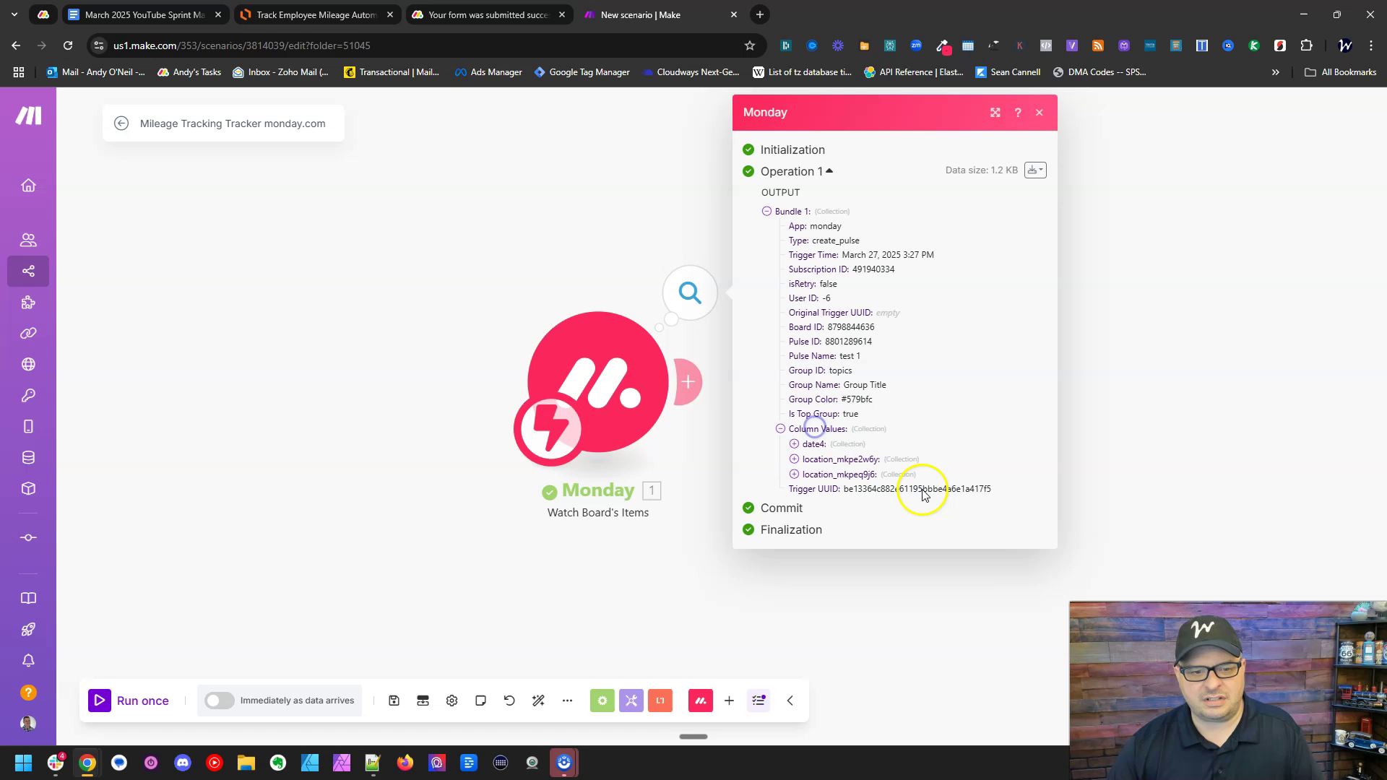
pyautogui.click(816, 445)
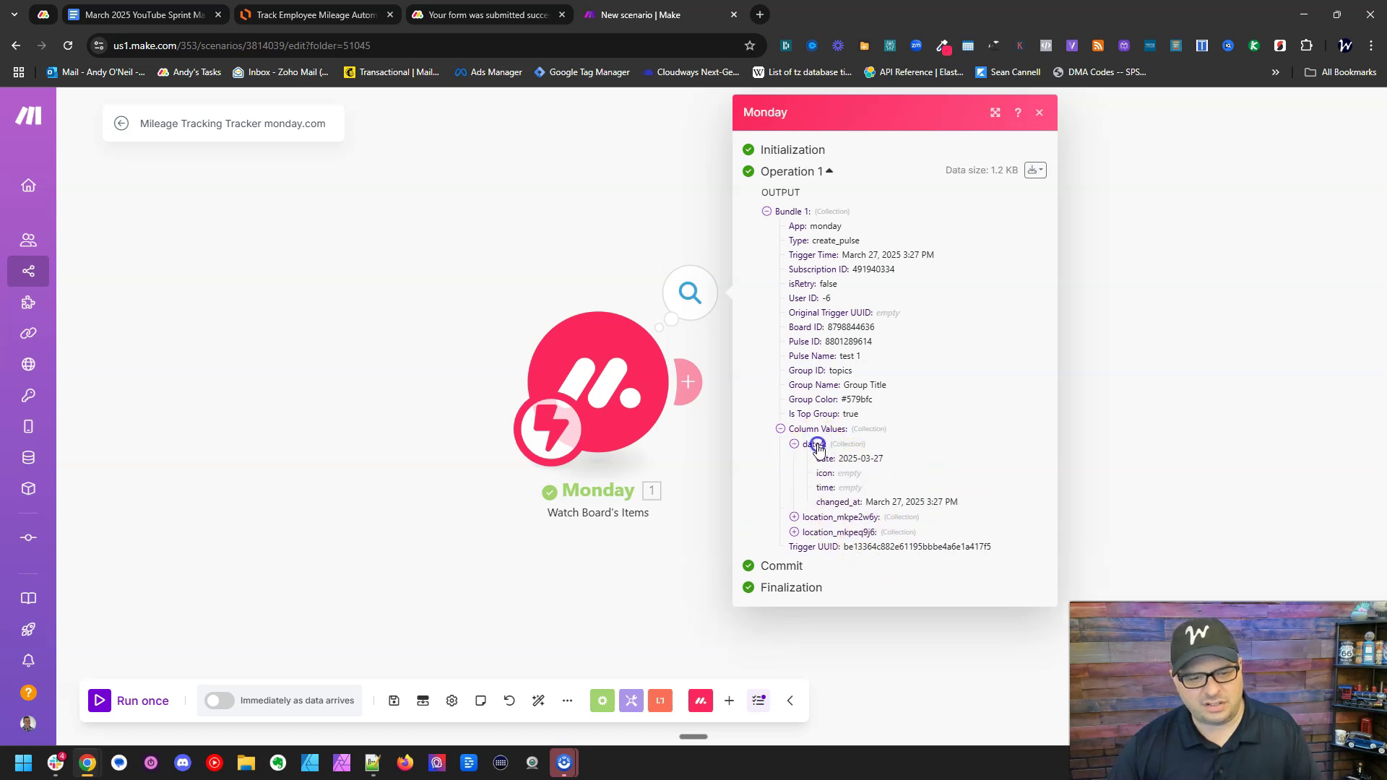
pyautogui.click(816, 444)
pyautogui.click(838, 459)
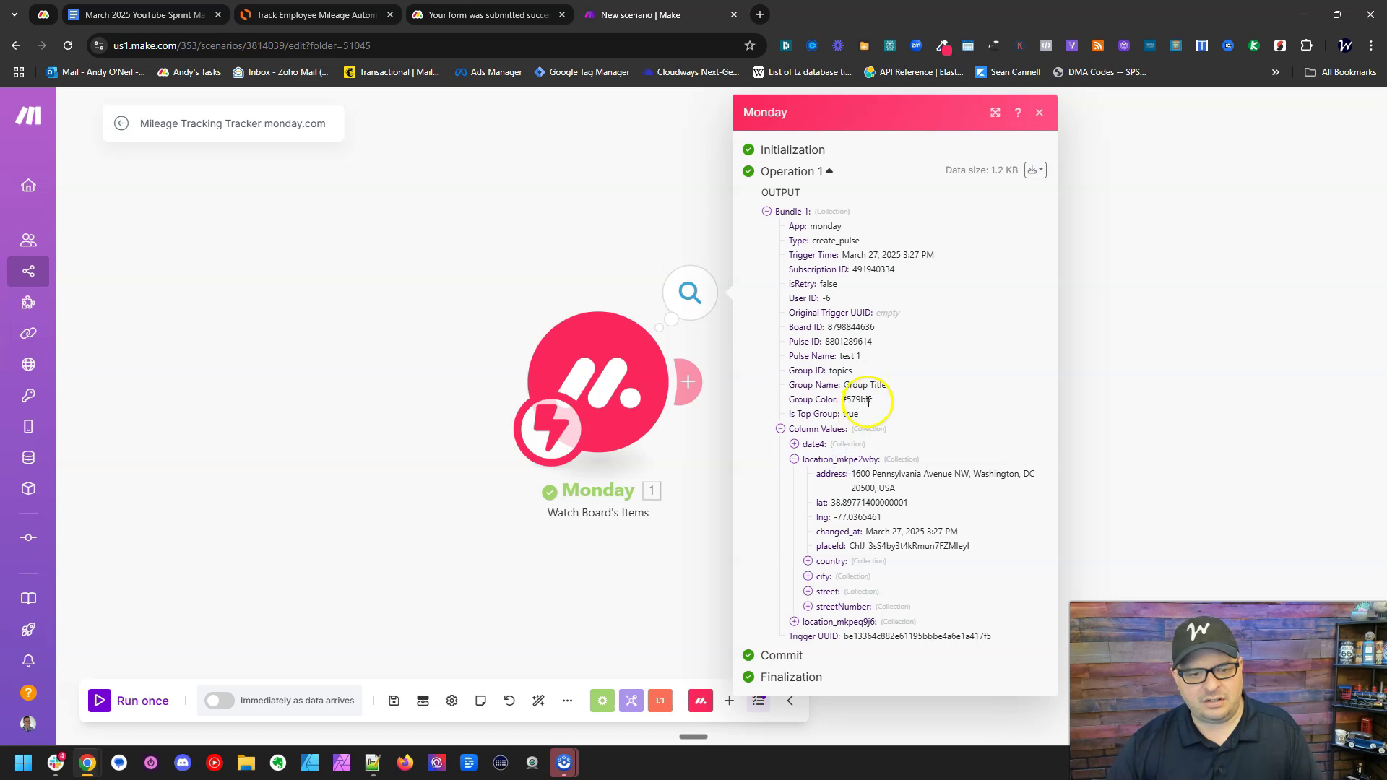
pyautogui.click(816, 622)
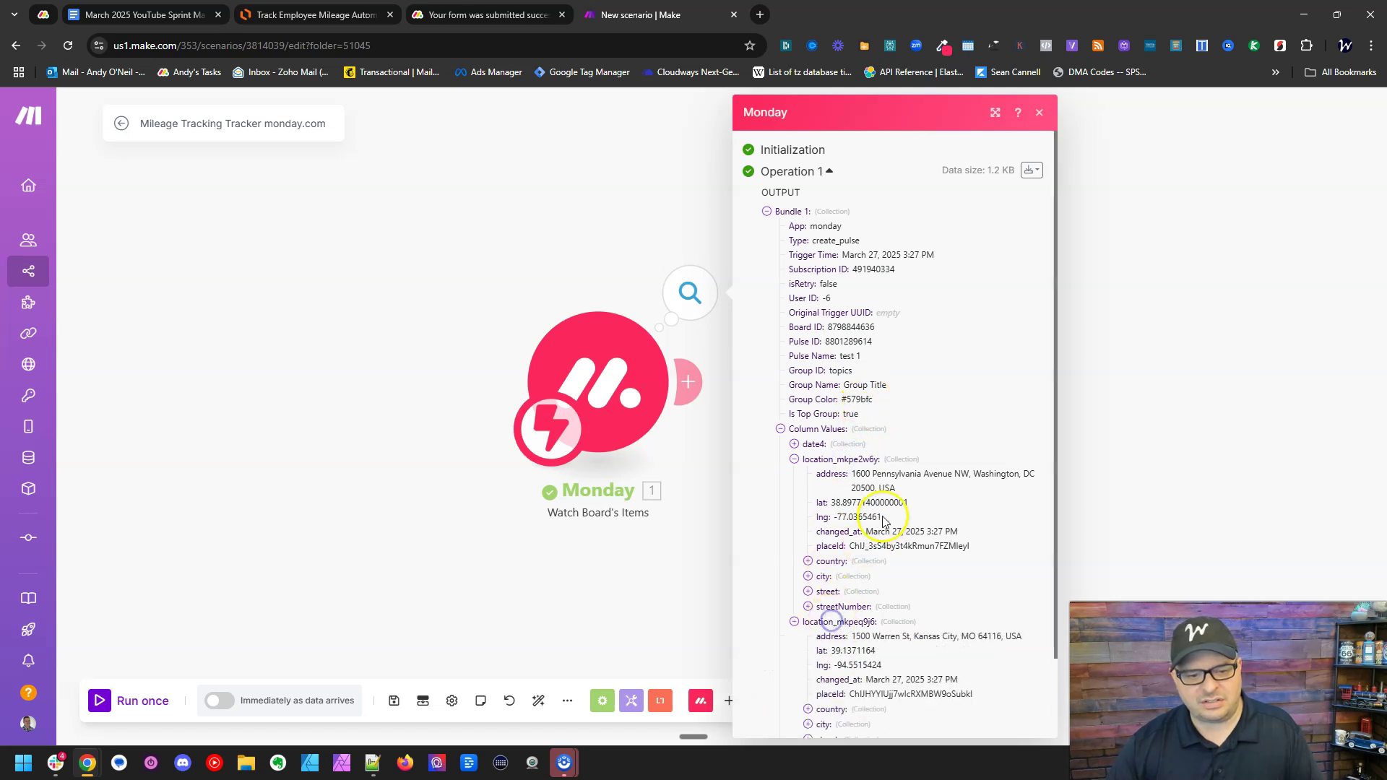
pyautogui.scroll(-2, 884, 511)
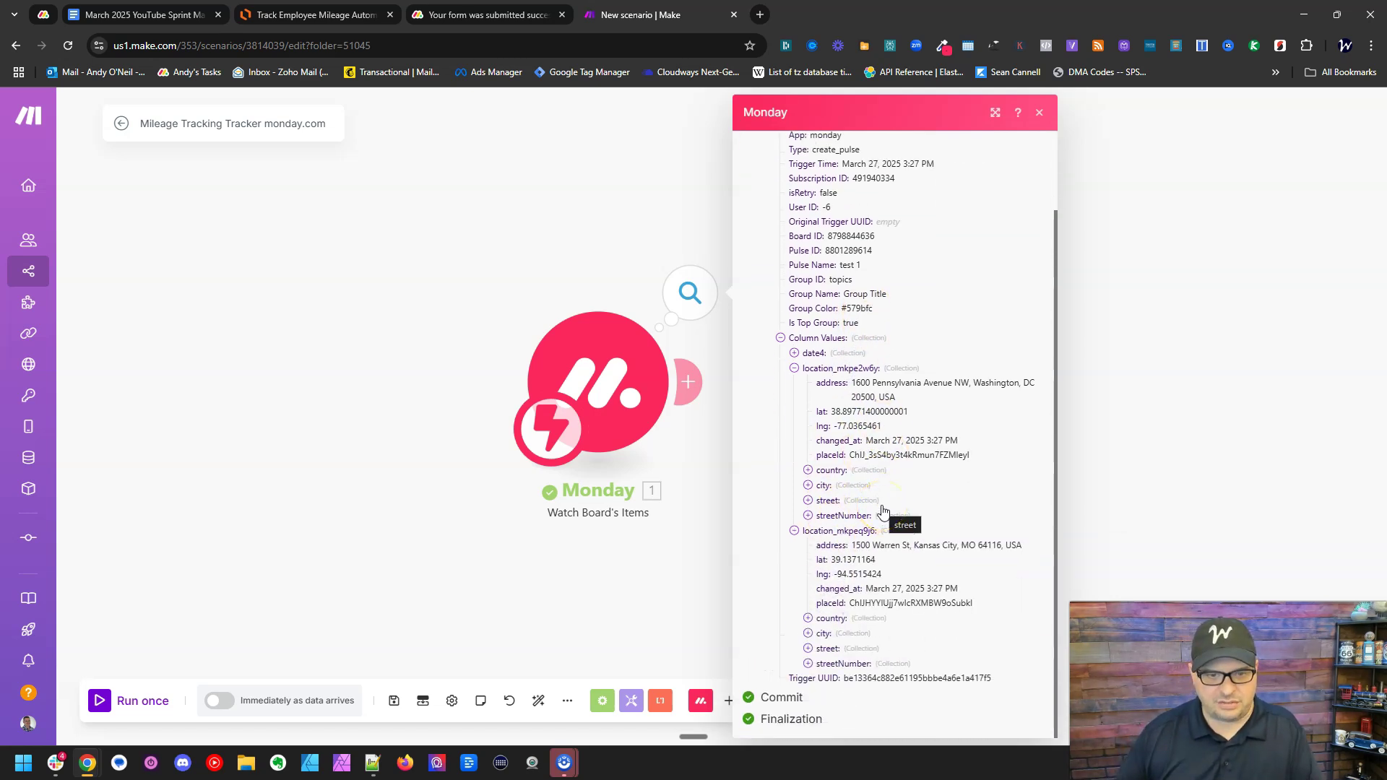
pyautogui.click(671, 299)
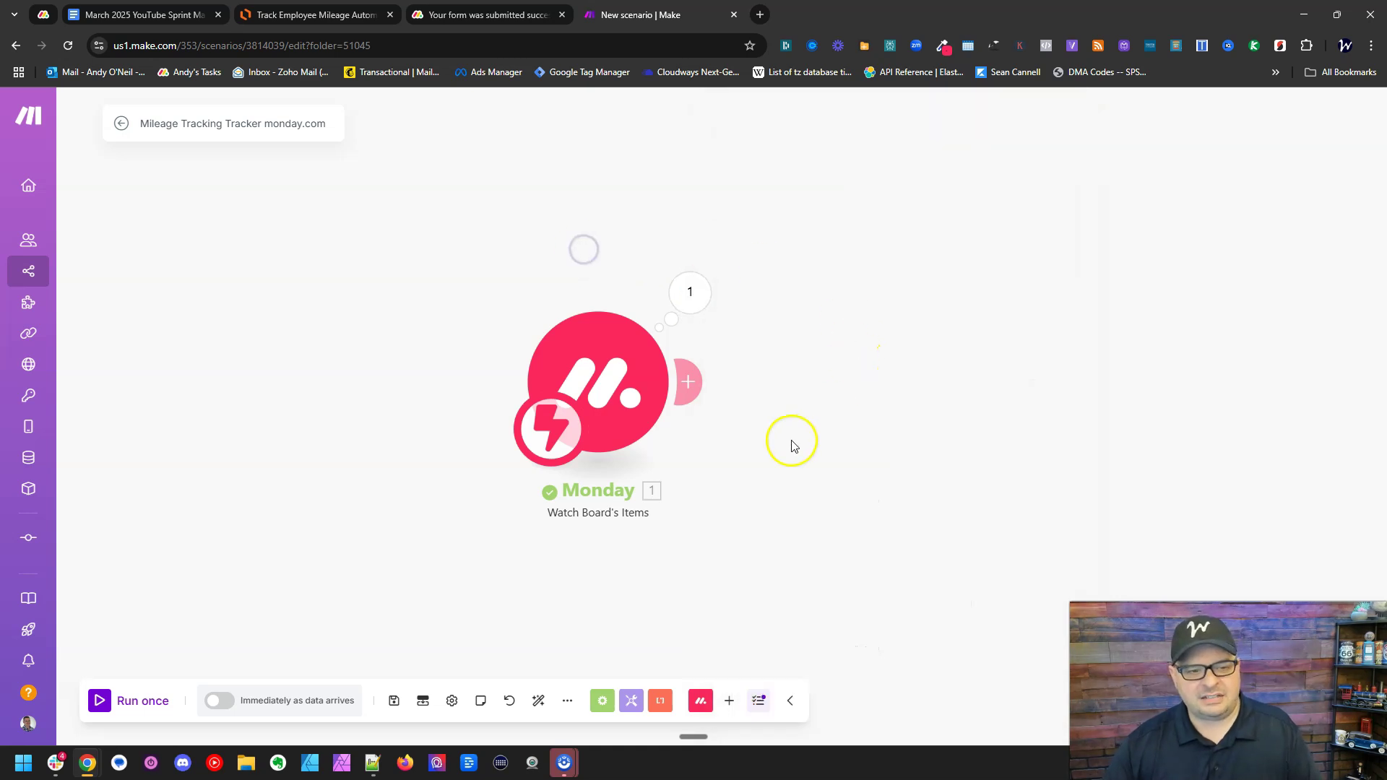
# Add a Google Maps Get Directions module after the Watch Board's Items trigger.
pyautogui.click(687, 382)
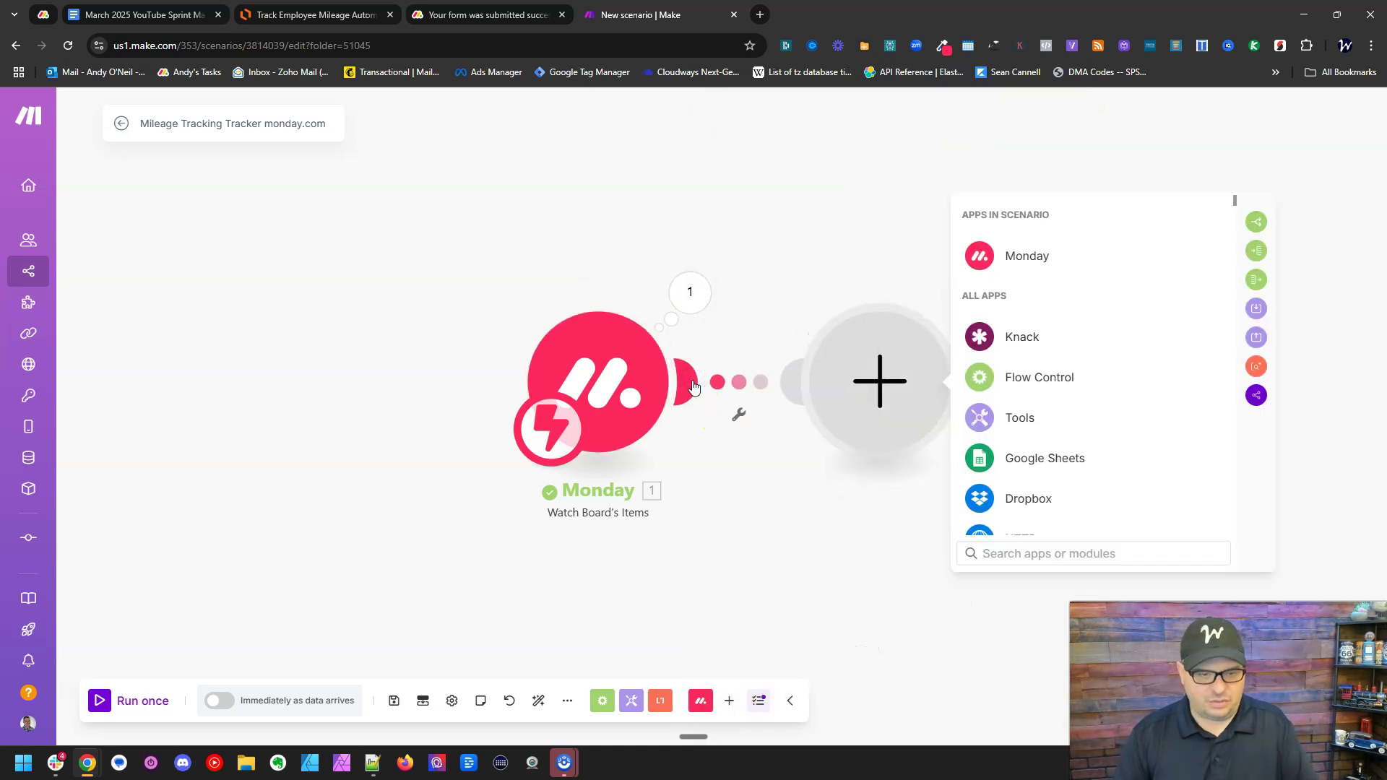
pyautogui.write('google maps')
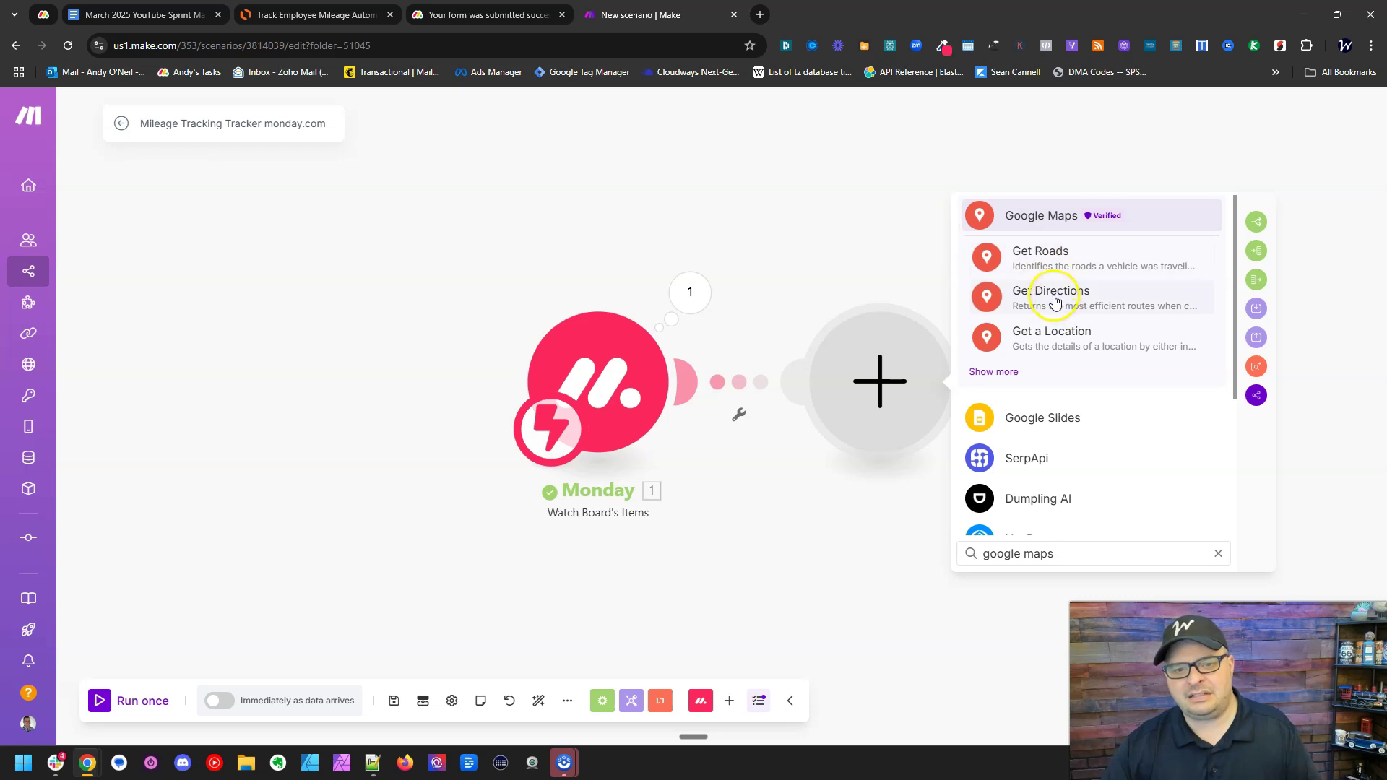
pyautogui.click(1054, 298)
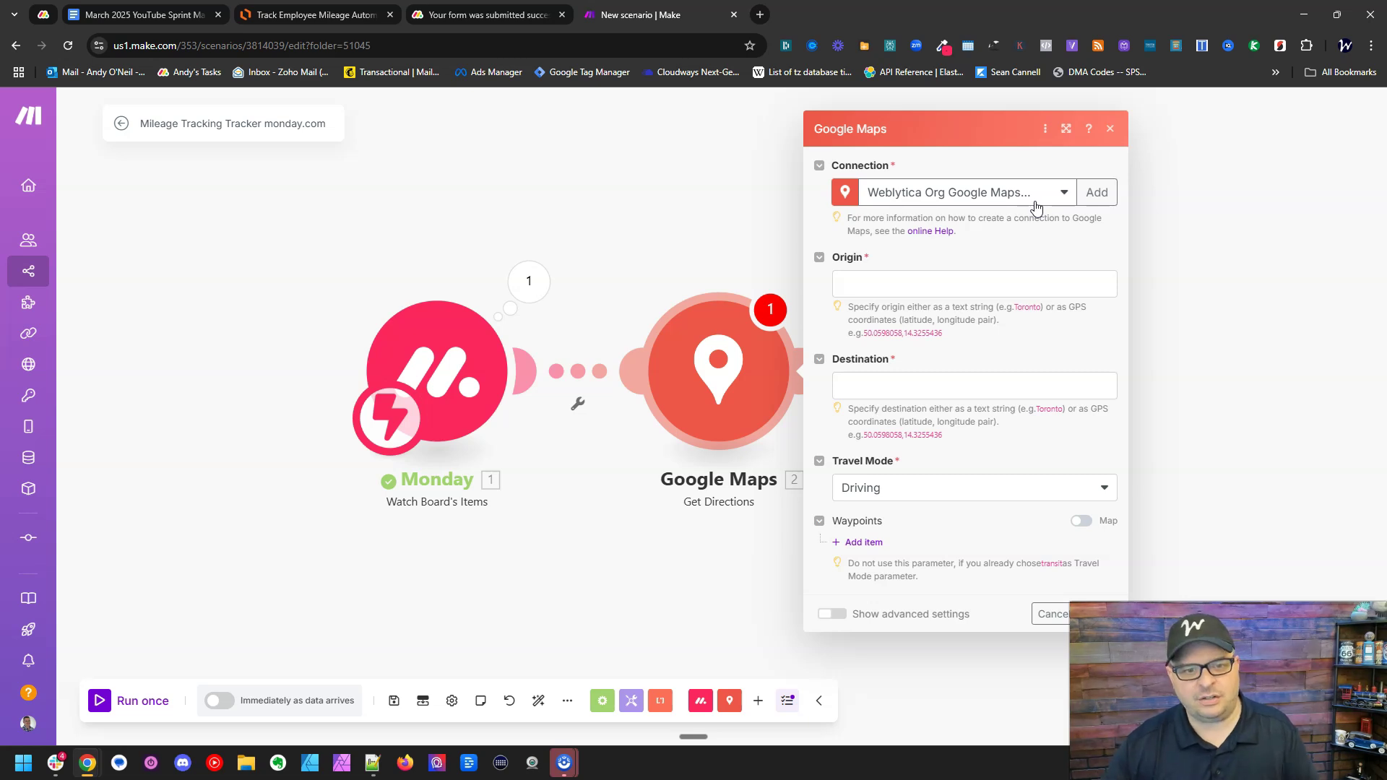
# Set the Get Directions origin to the lat and lng values of location_mkpe2w6y, separated by a comma.
pyautogui.click(905, 281)
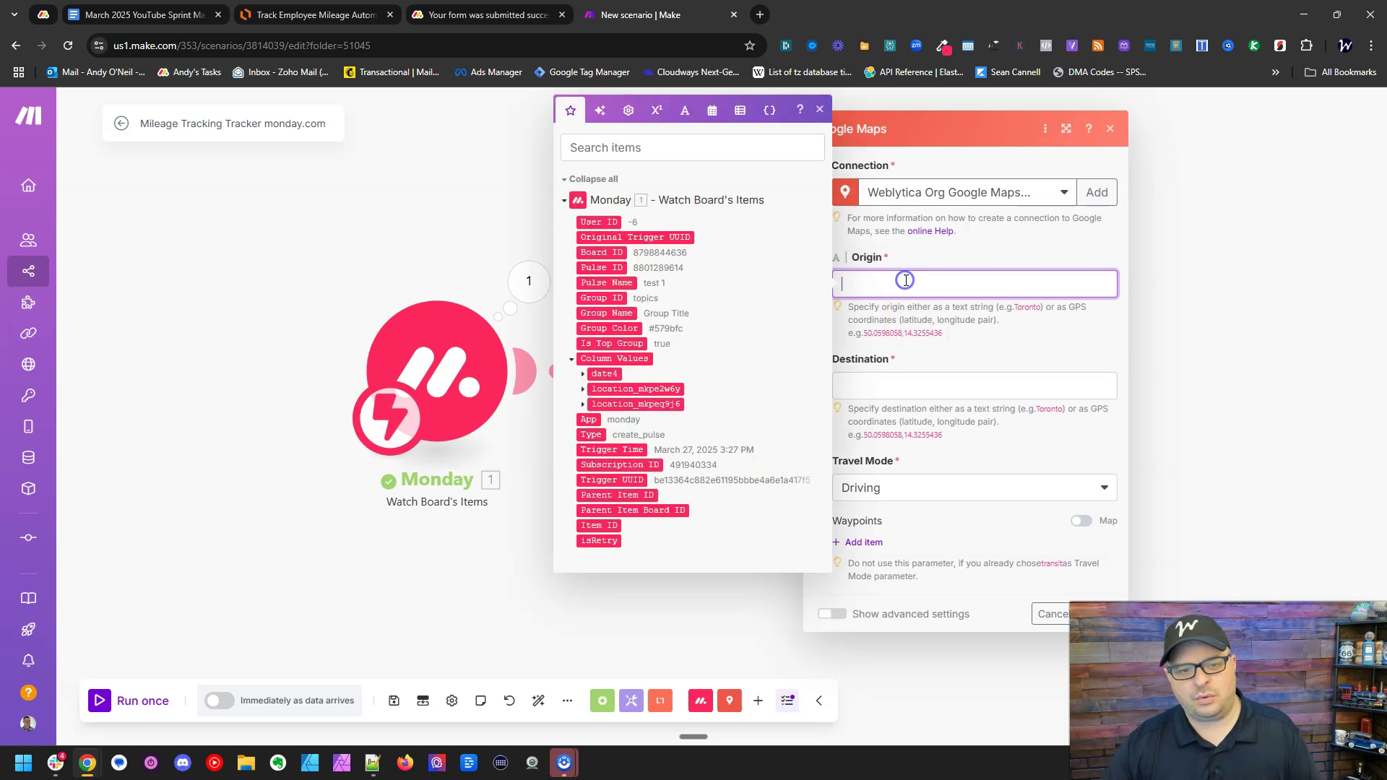
pyautogui.moveTo(859, 334); pyautogui.dragTo(941, 346)
pyautogui.click(932, 339)
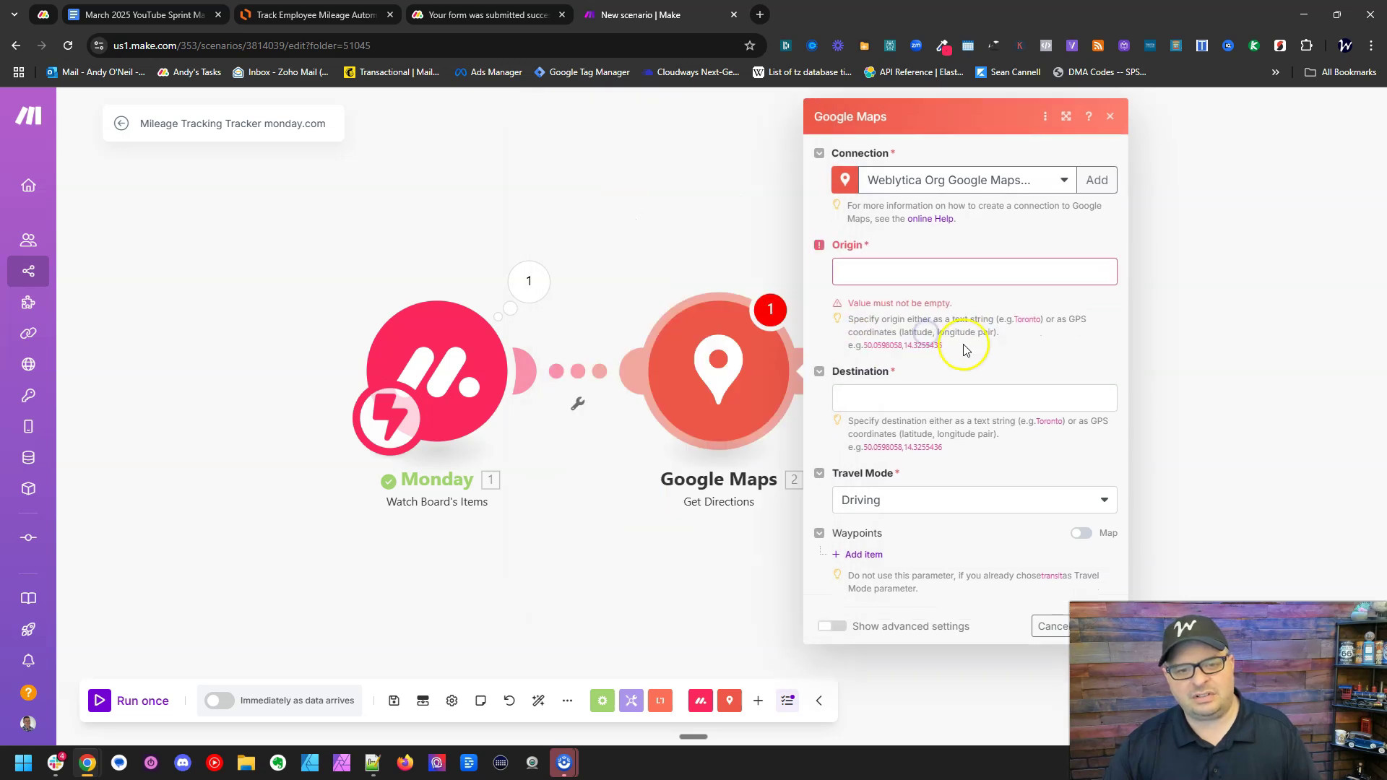
pyautogui.click(883, 273)
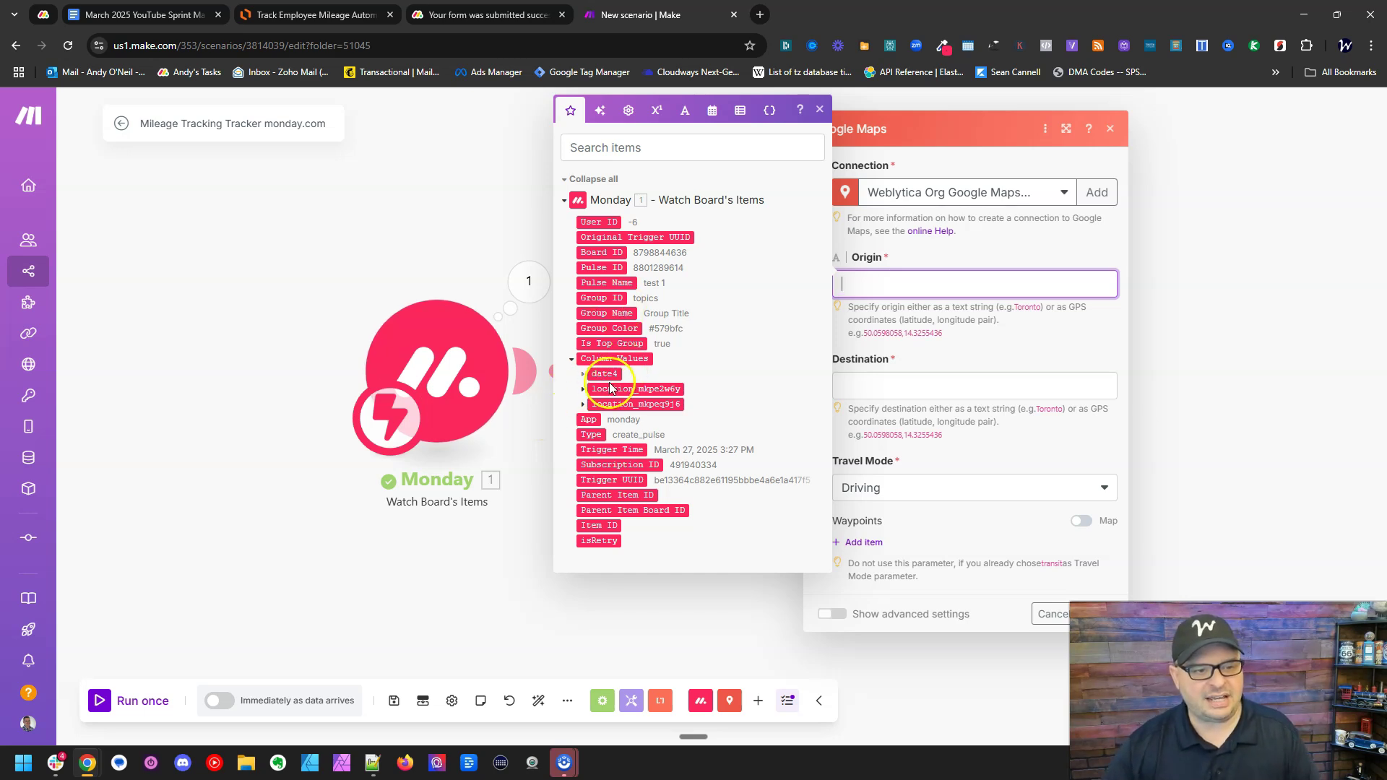
pyautogui.click(584, 390)
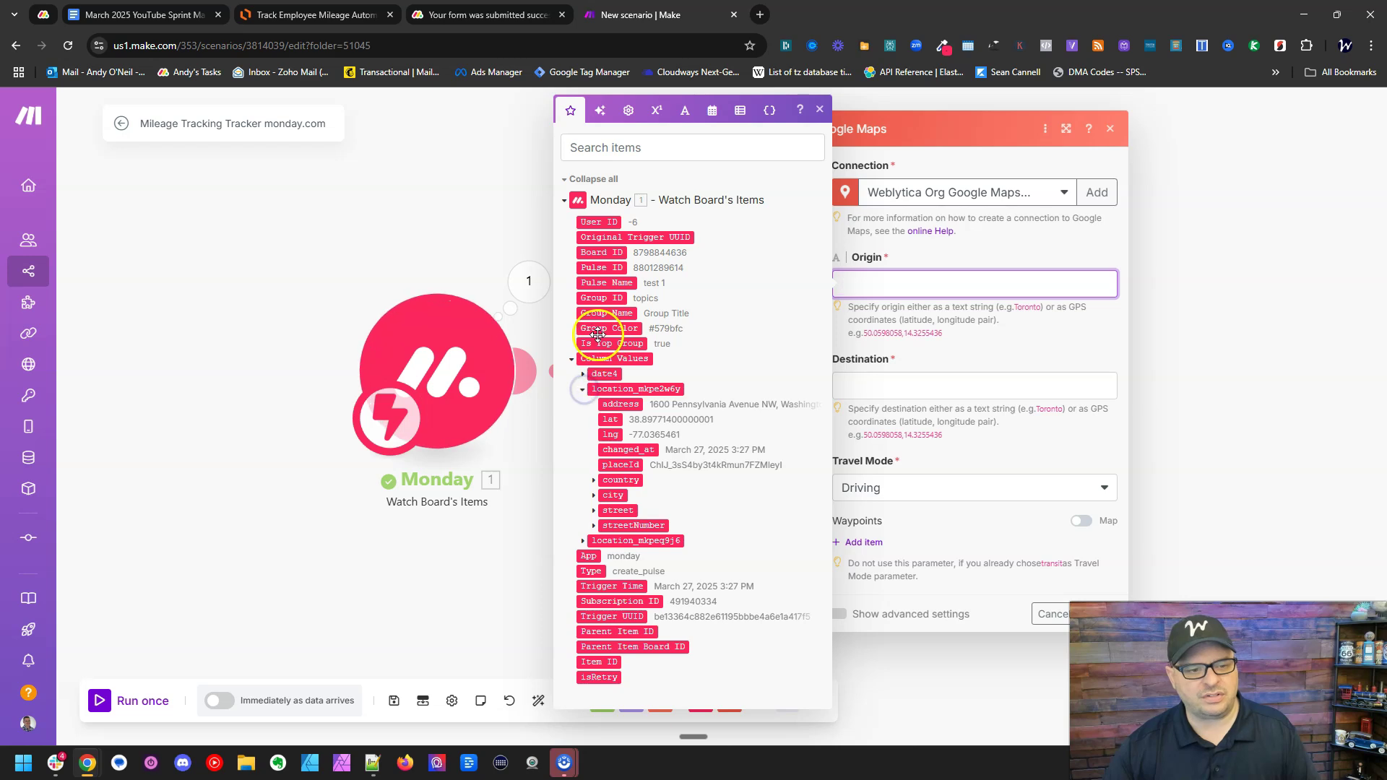
pyautogui.click(612, 421)
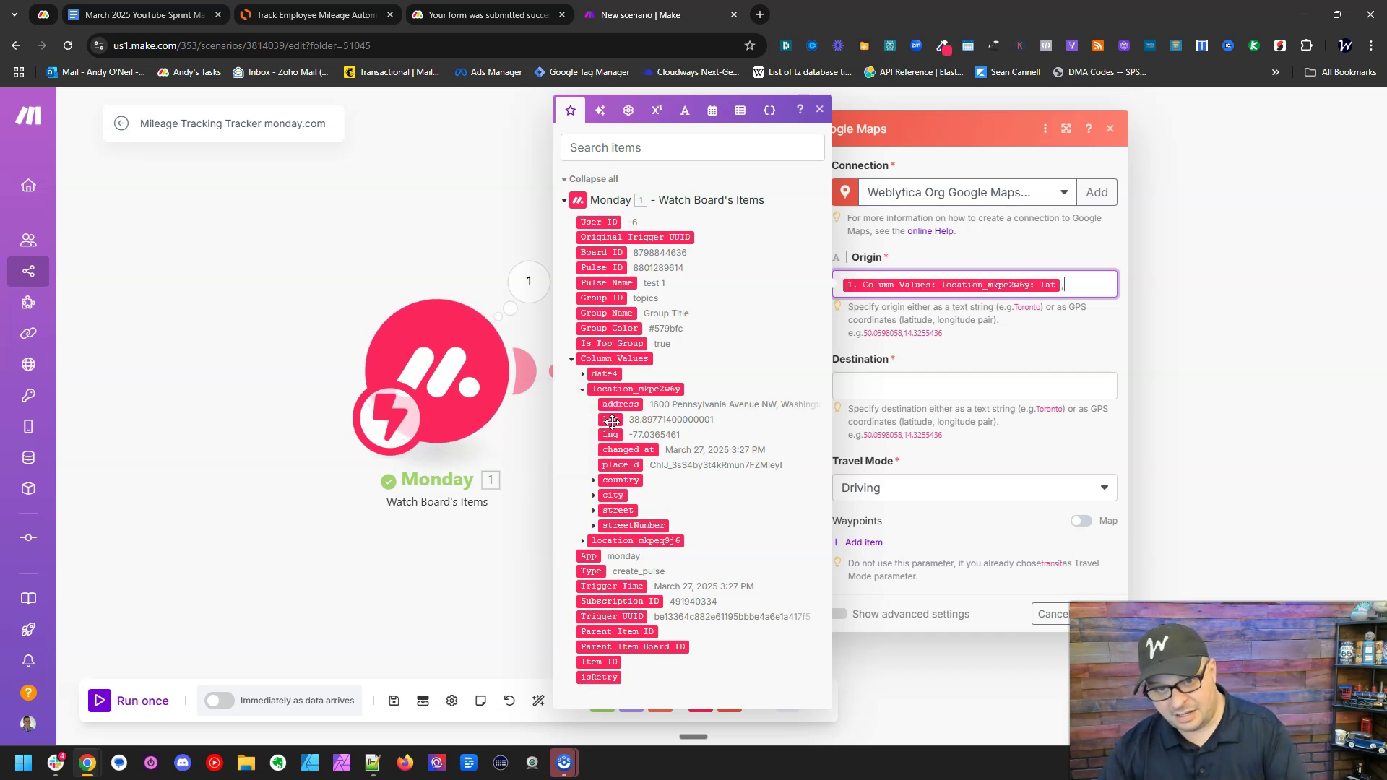
pyautogui.write(',')
pyautogui.click(611, 434)
# Set the Get Directions destination to the lat and lng values of location_mkpeq9j6, separated by a comma.
pyautogui.click(944, 403)
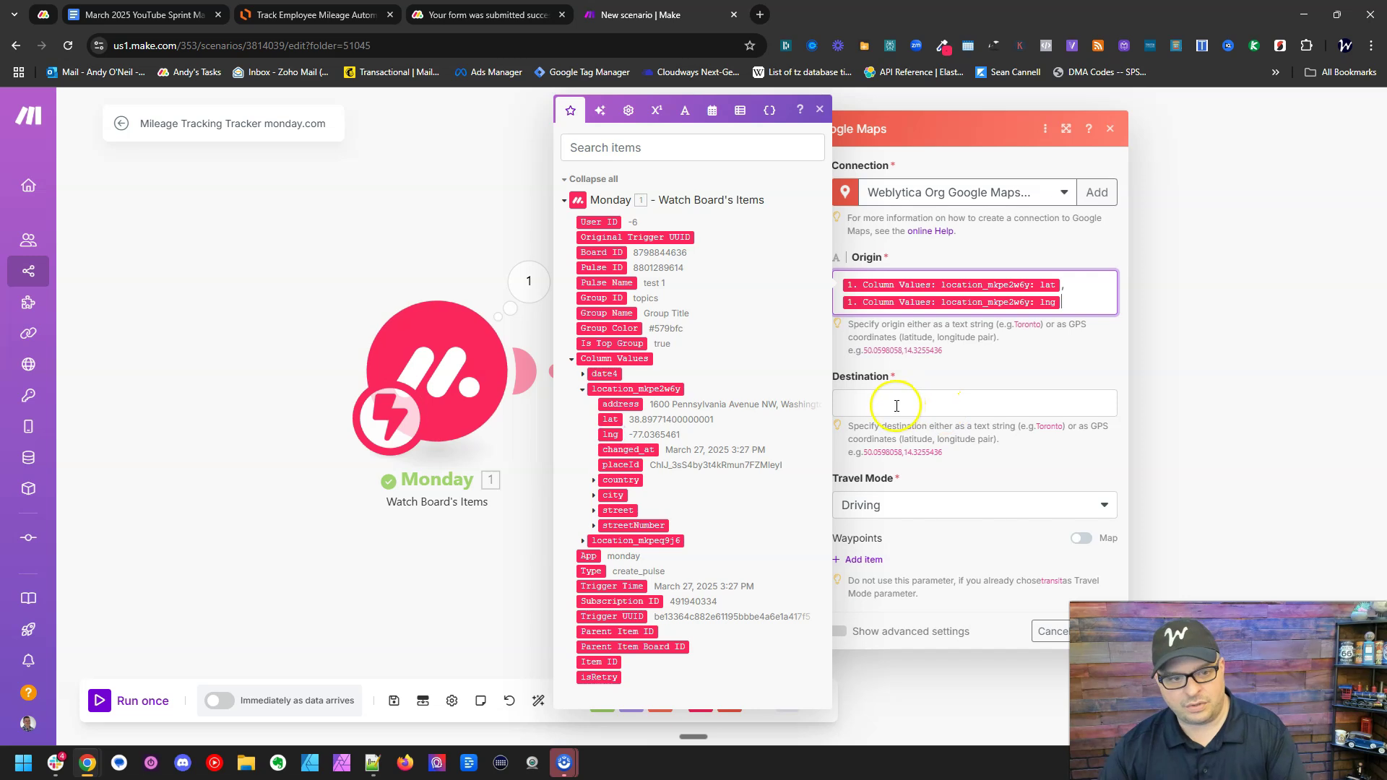
pyautogui.click(582, 542)
pyautogui.scroll(-2, 611, 484)
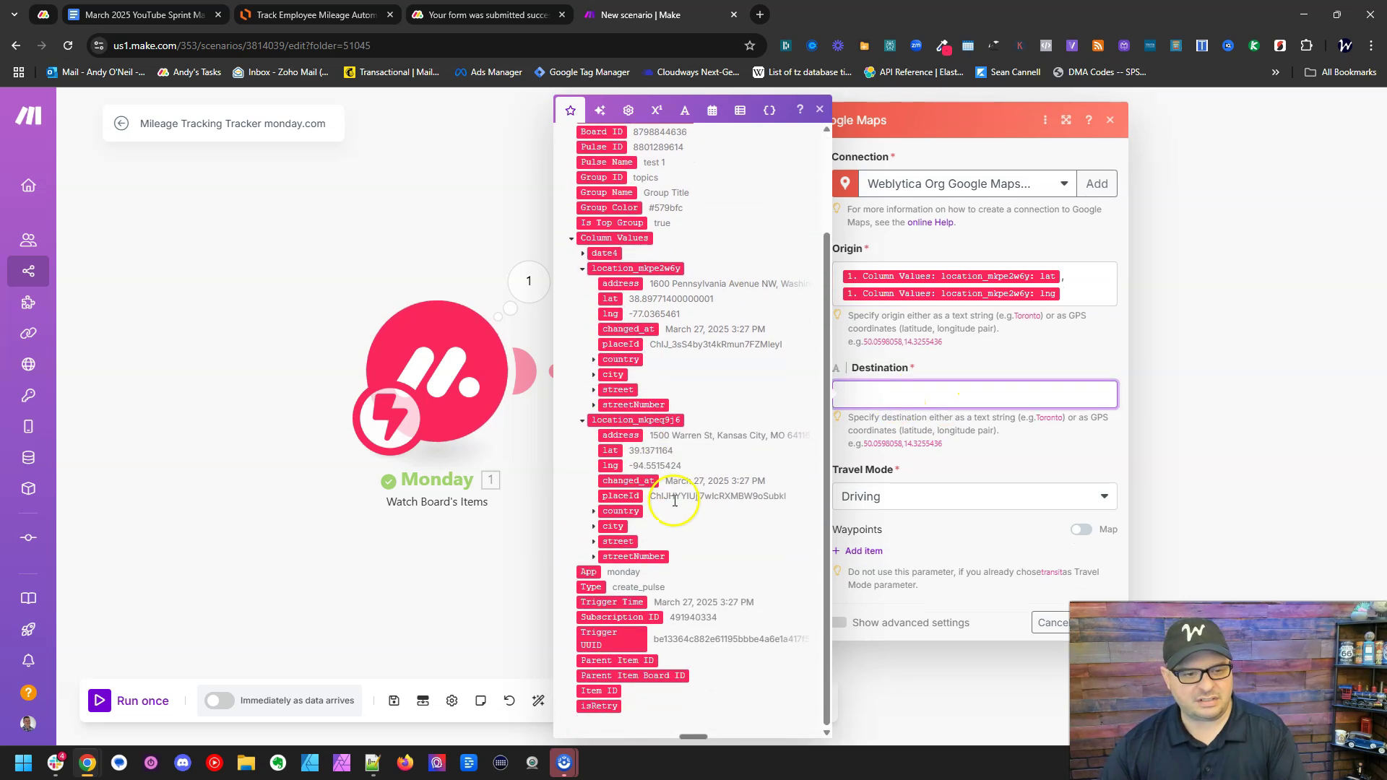
pyautogui.click(610, 450)
pyautogui.write(',')
pyautogui.click(610, 465)
# Show the advanced settings of Get Directions, set its units to Imperial (miles or feets), and save the module.
pyautogui.click(972, 509)
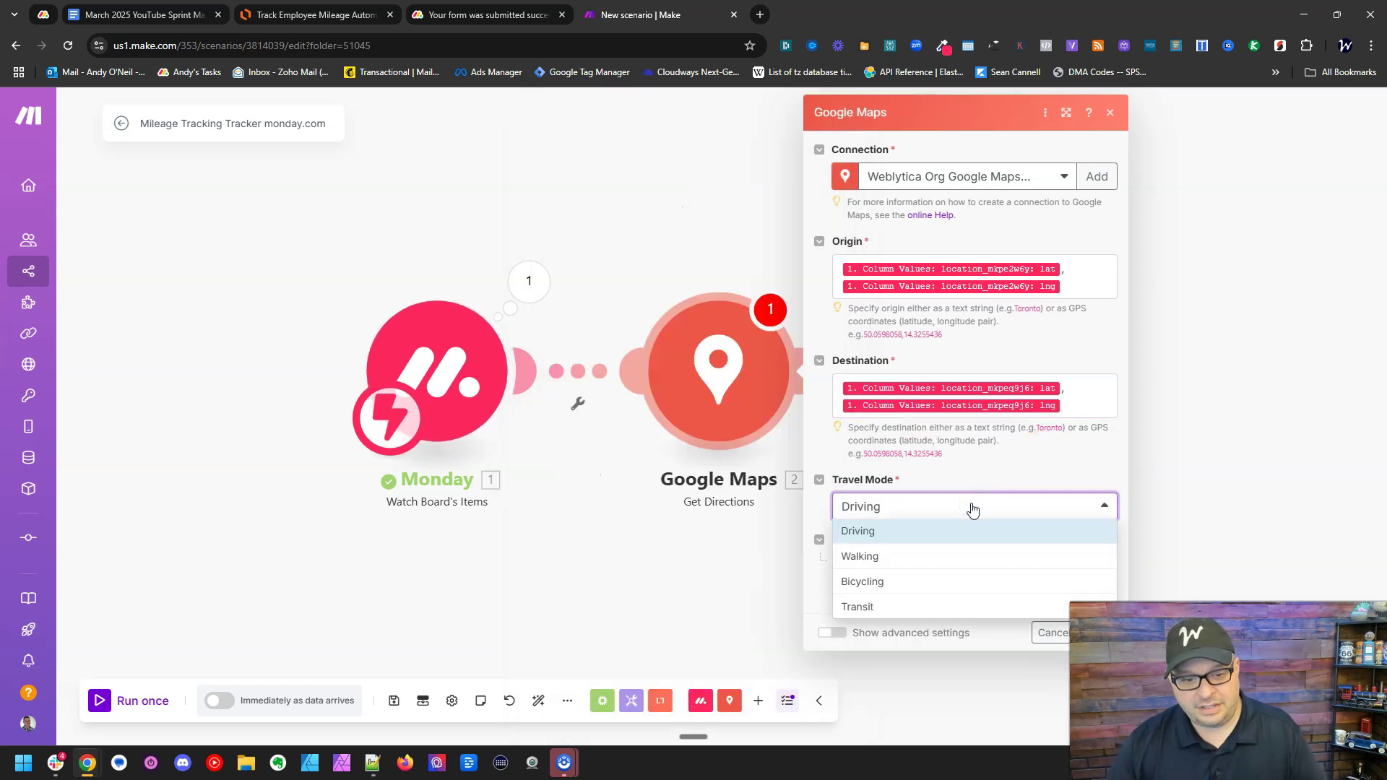
pyautogui.click(978, 470)
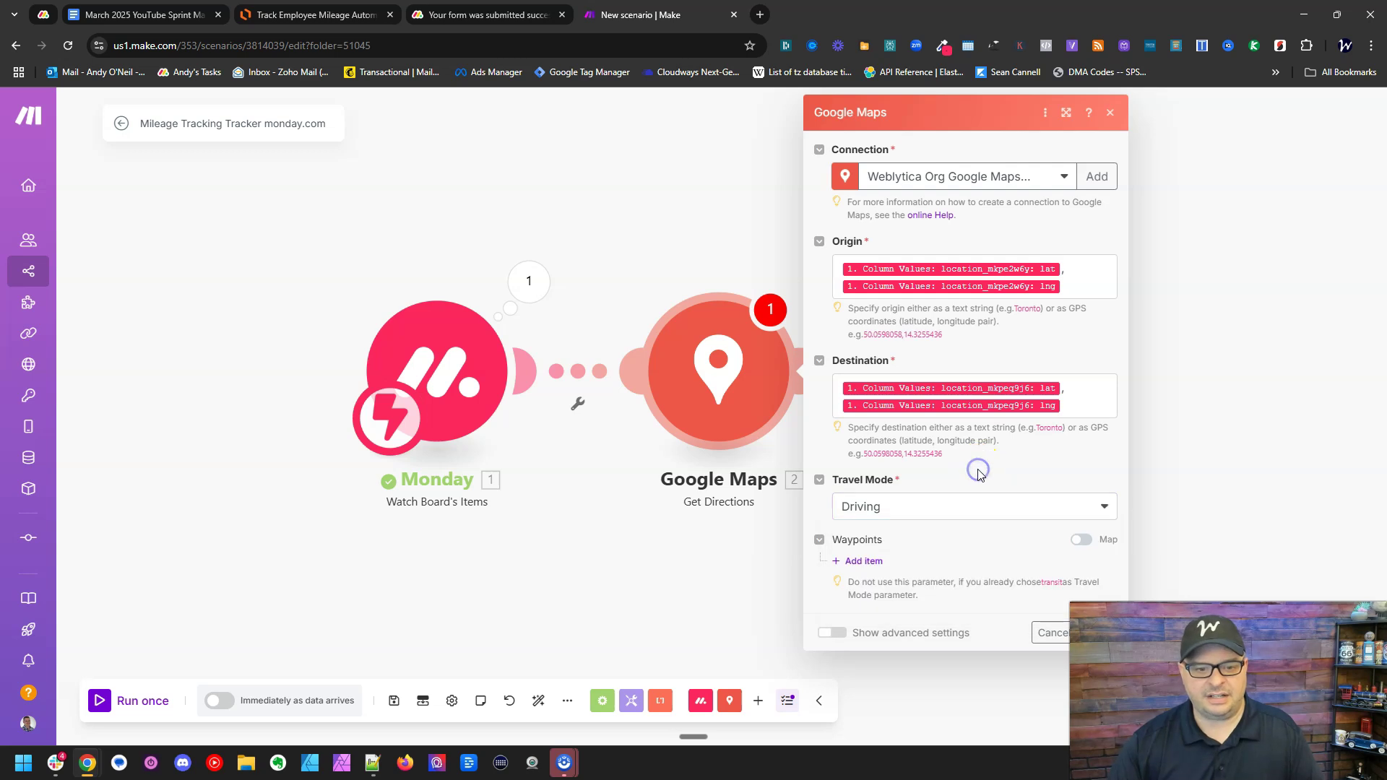
pyautogui.click(874, 570)
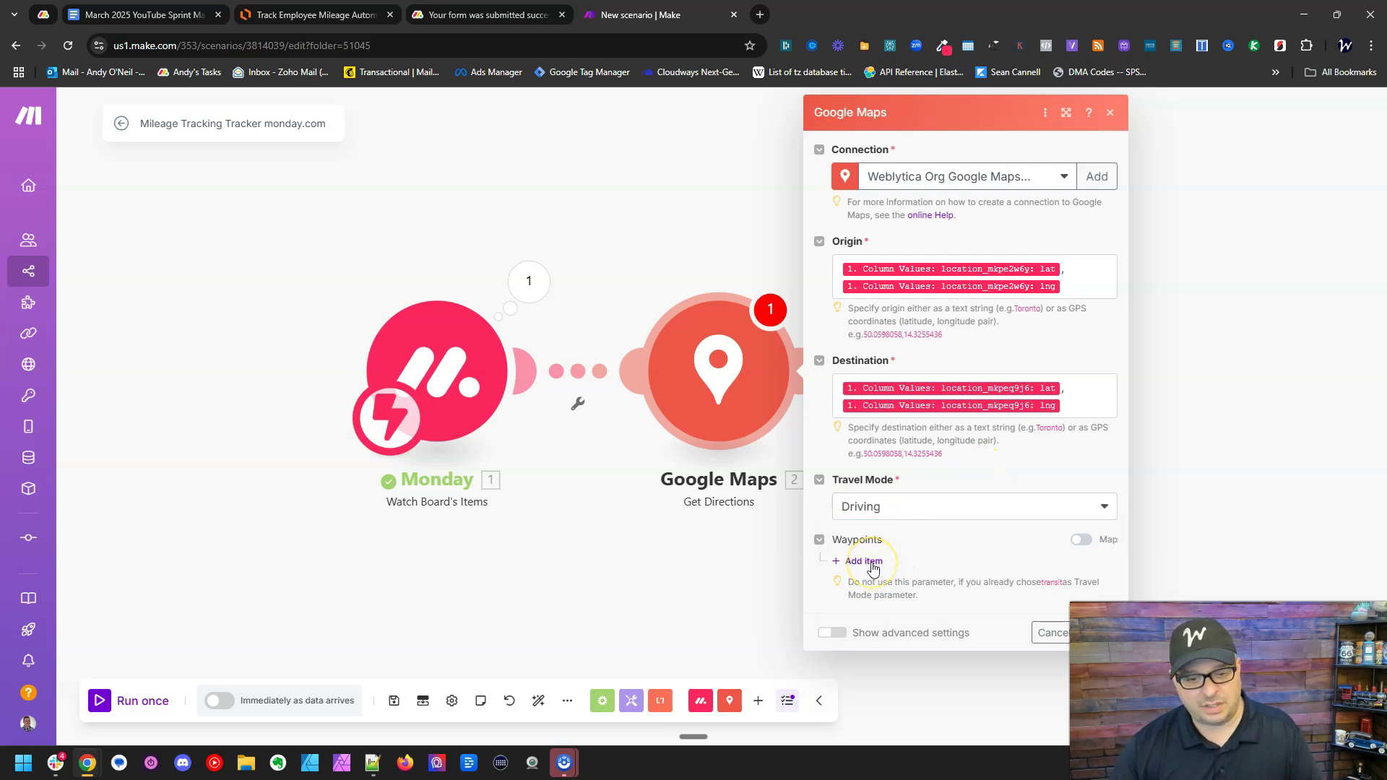
pyautogui.click(832, 632)
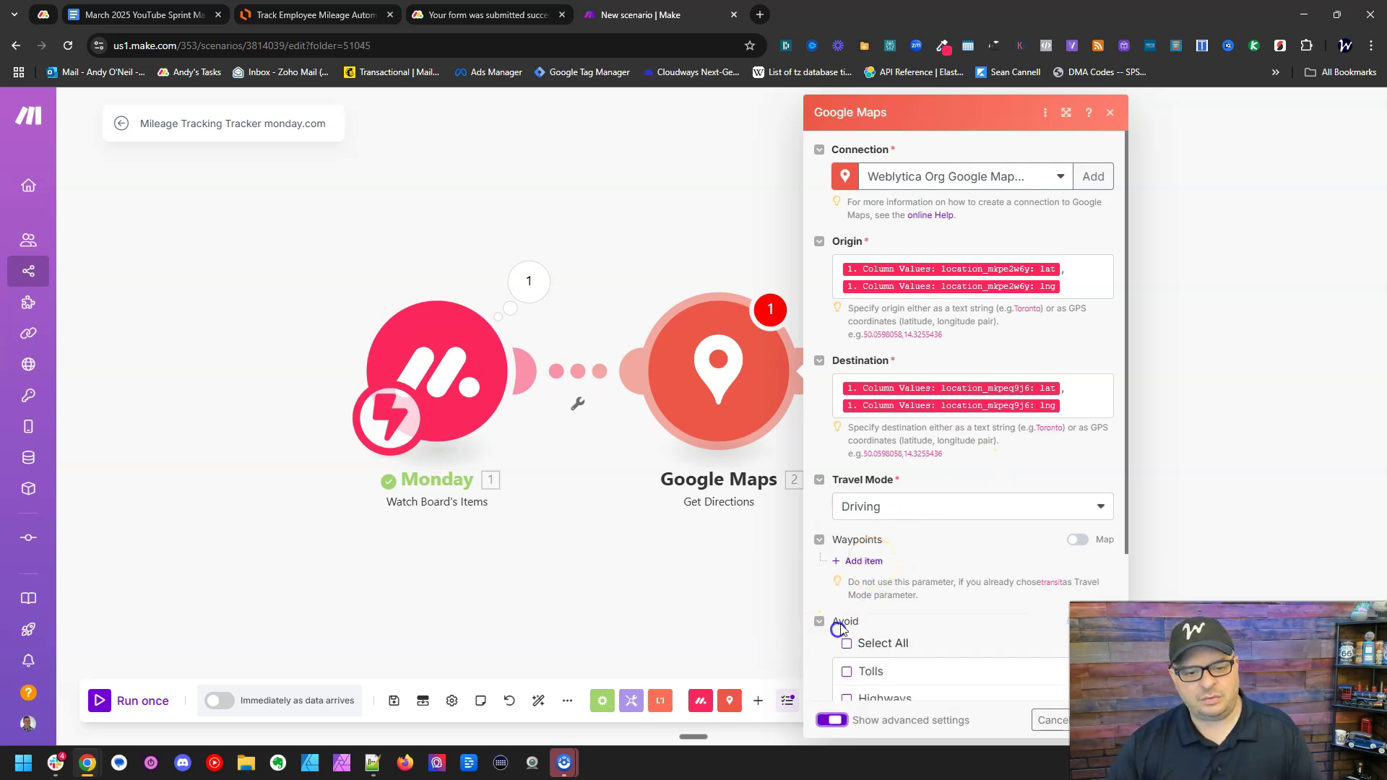
pyautogui.scroll(-2, 891, 429)
pyautogui.scroll(-1, 891, 430)
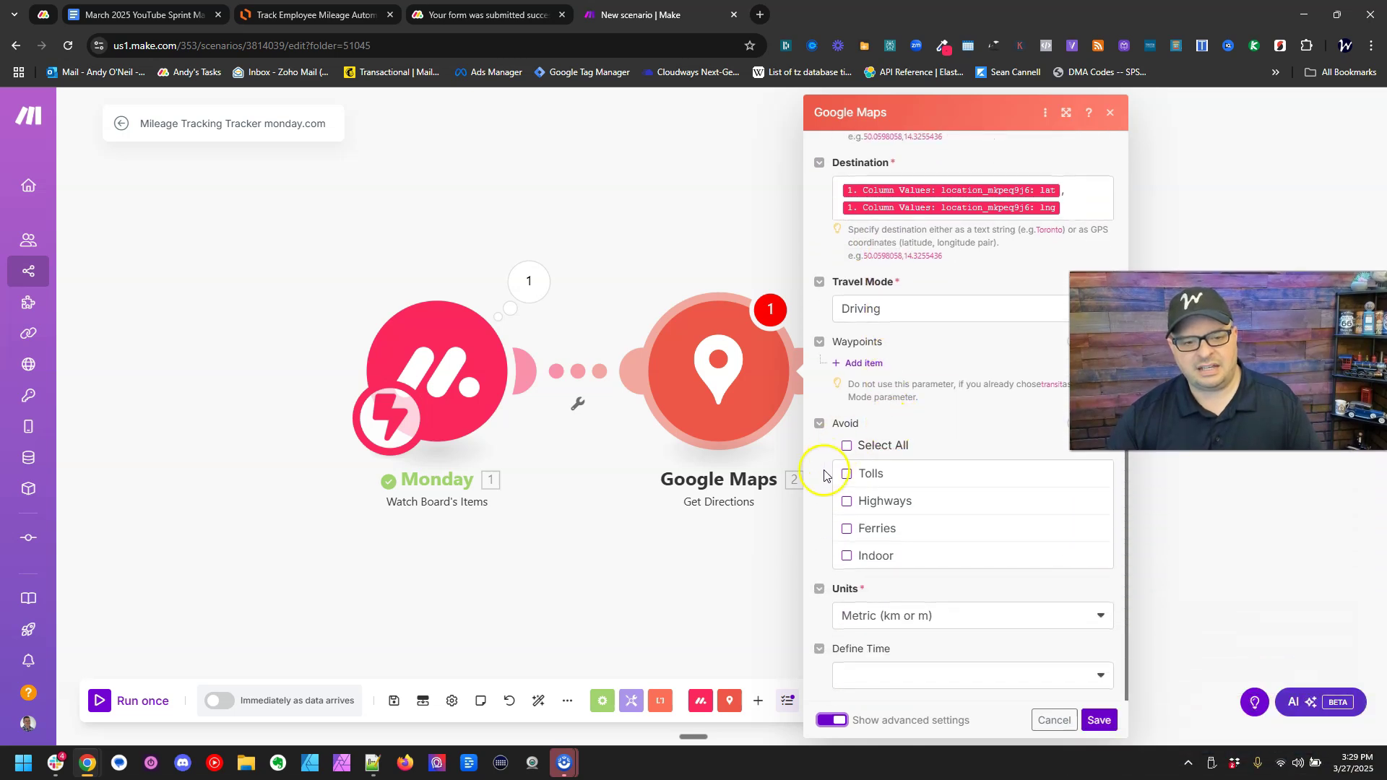
pyautogui.click(975, 619)
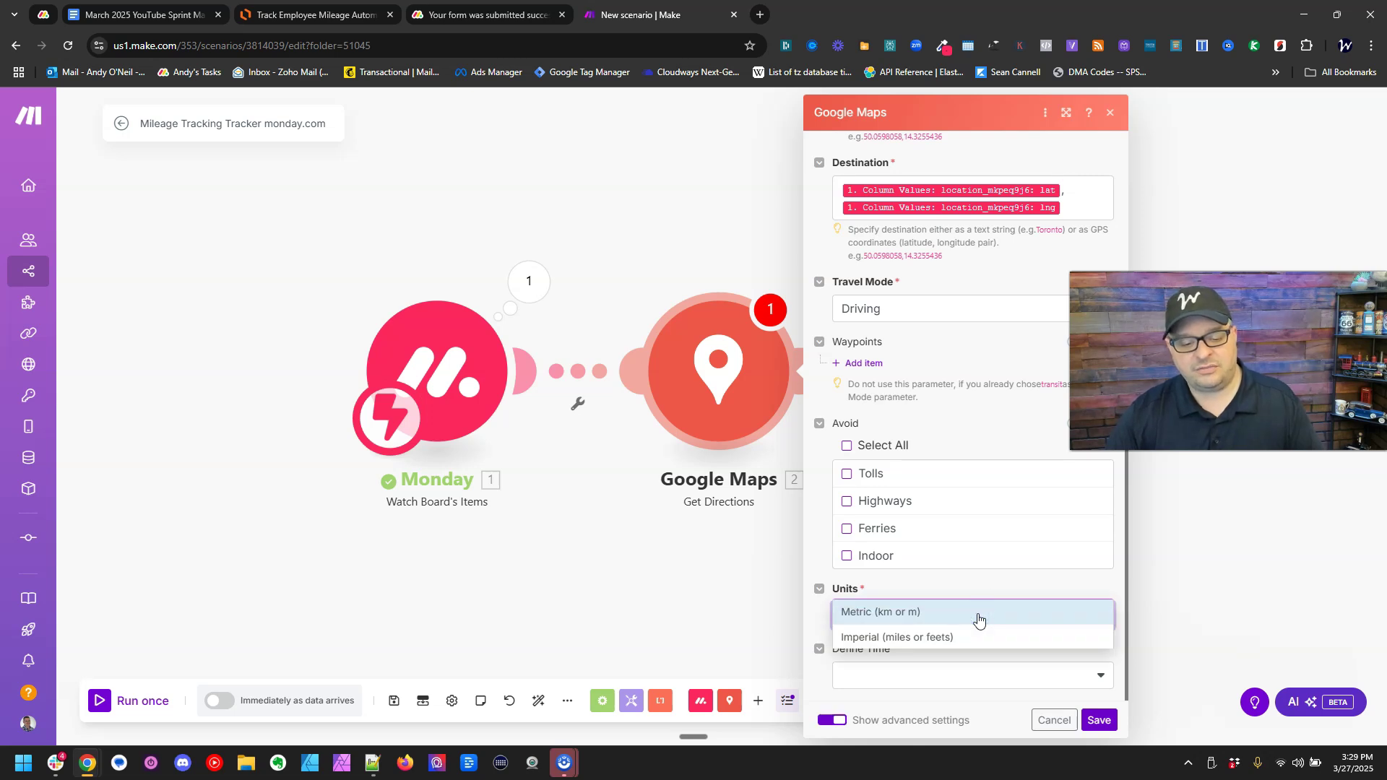
pyautogui.click(977, 638)
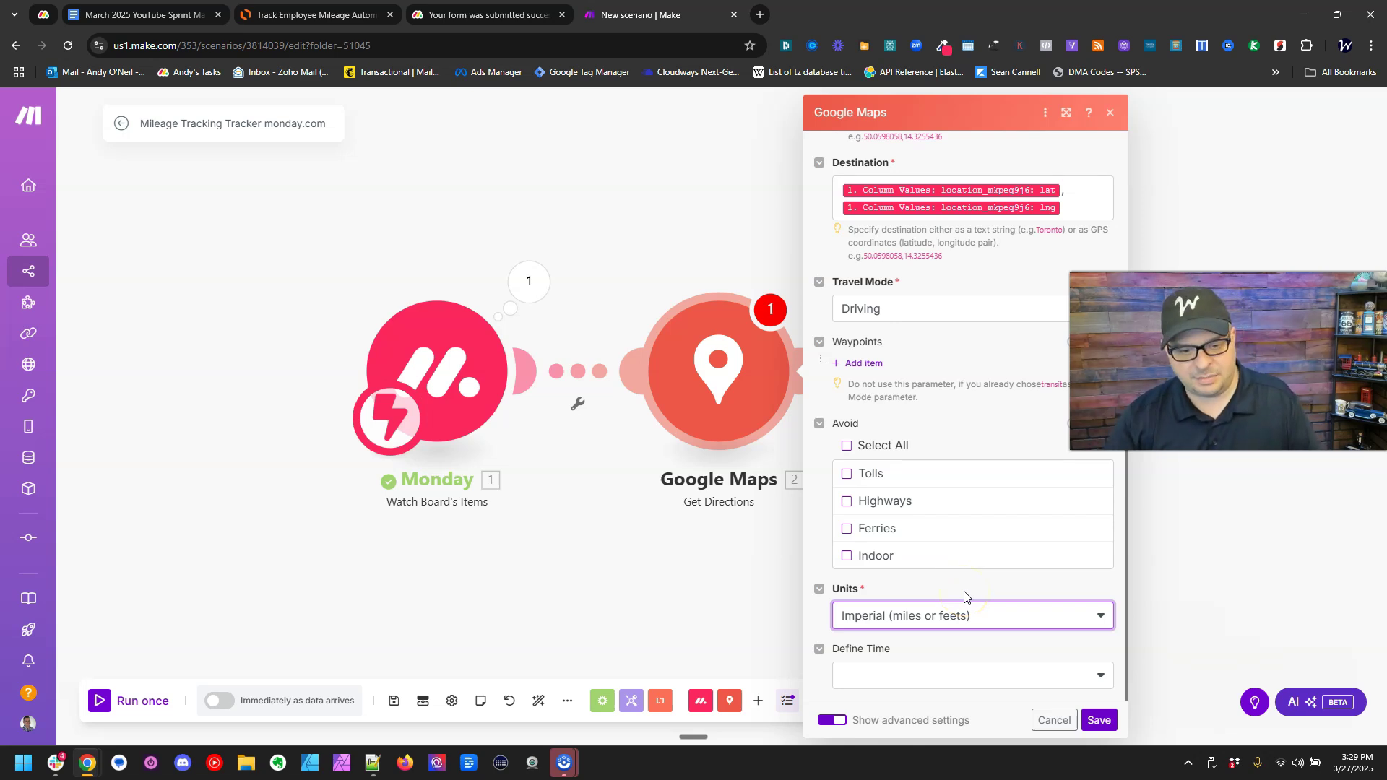
pyautogui.click(1099, 720)
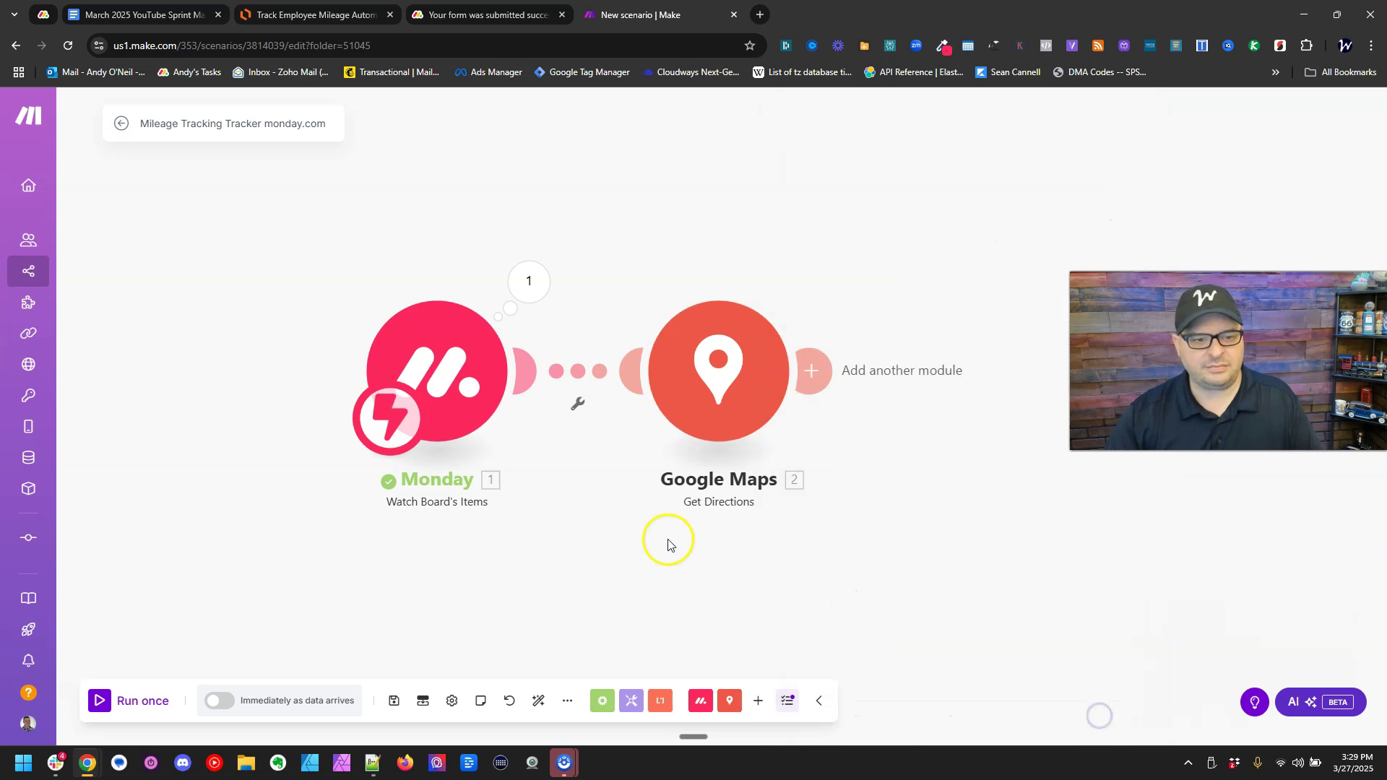
# Run the scenario once and start another submission on the Milage Tracking board's form in monday.com.
pyautogui.moveTo(678, 542); pyautogui.dragTo(534, 568)
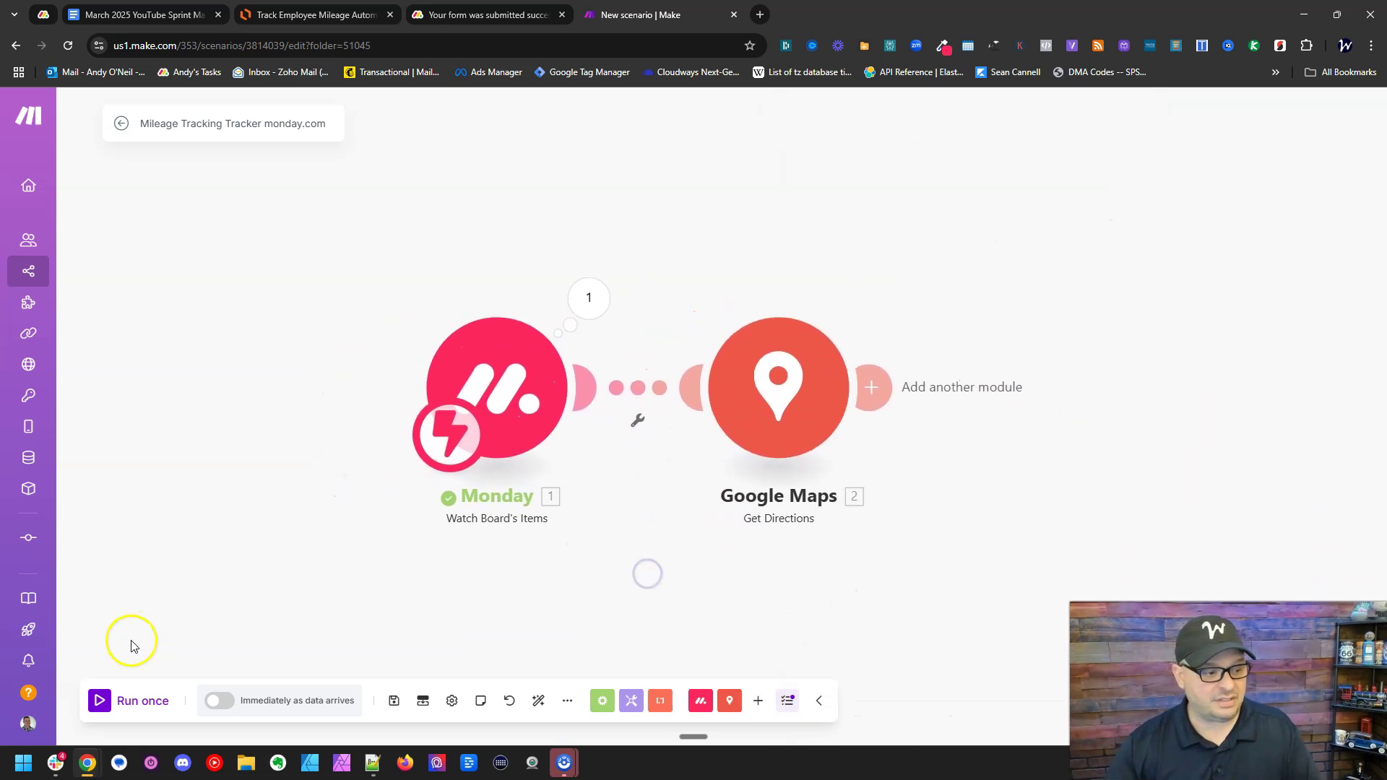
pyautogui.click(99, 700)
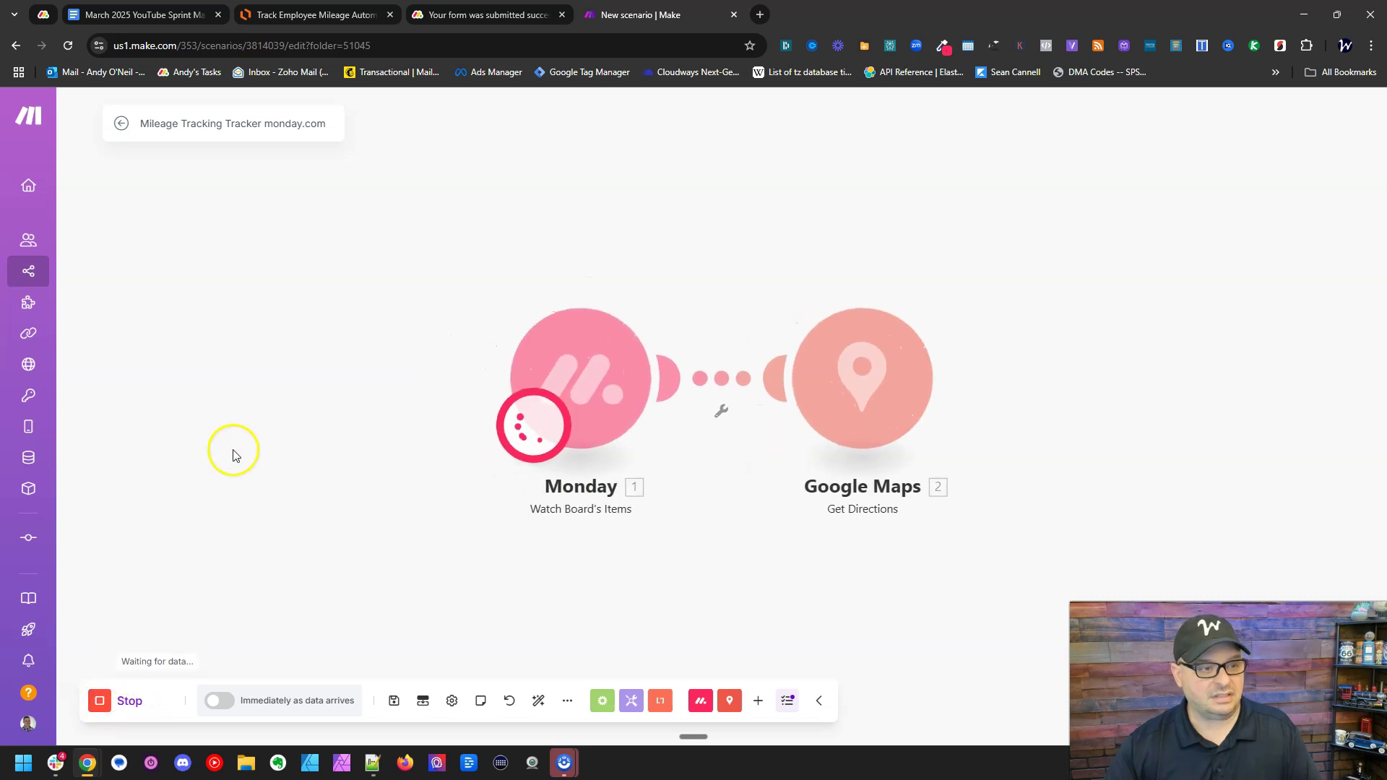
pyautogui.click(502, 20)
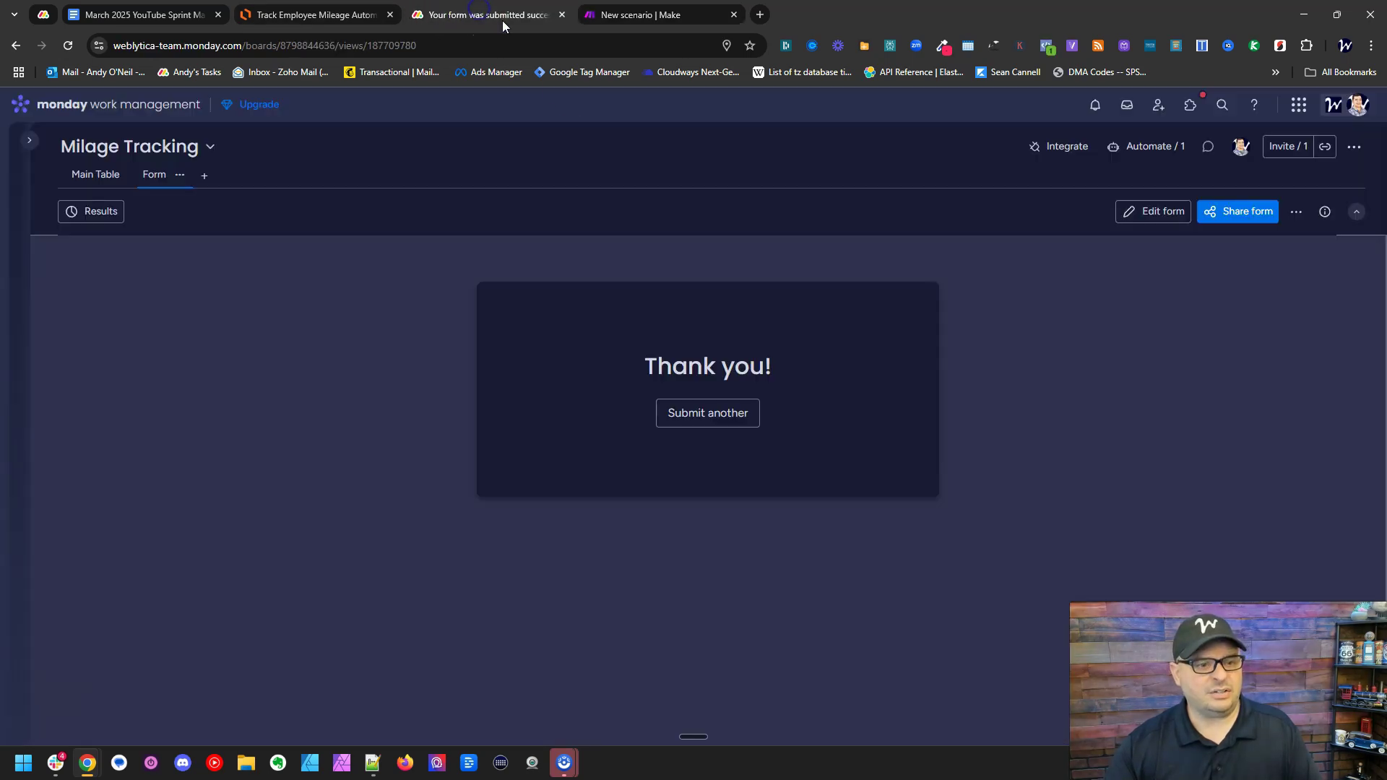
pyautogui.click(720, 410)
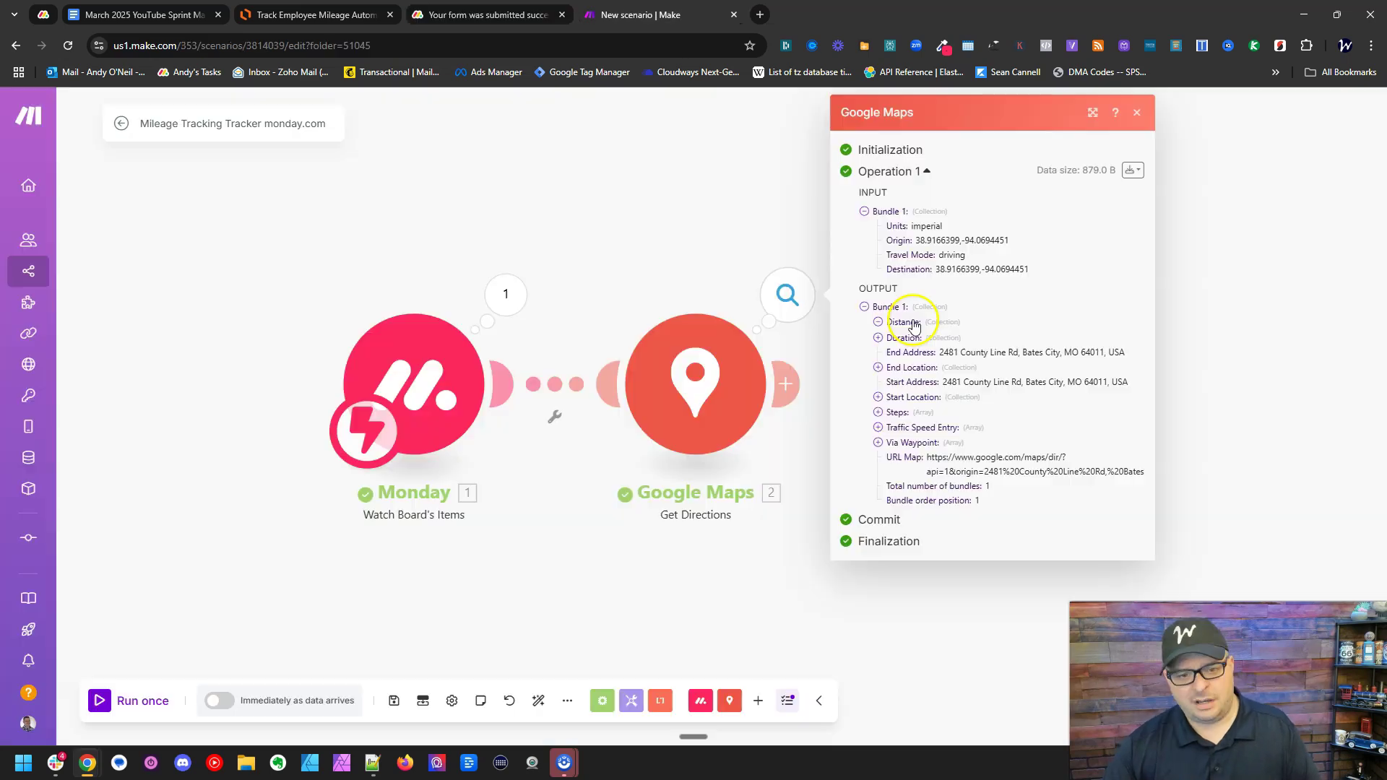
# Examine the text and value of the Distance collection in the Google Maps output.
pyautogui.click(914, 325)
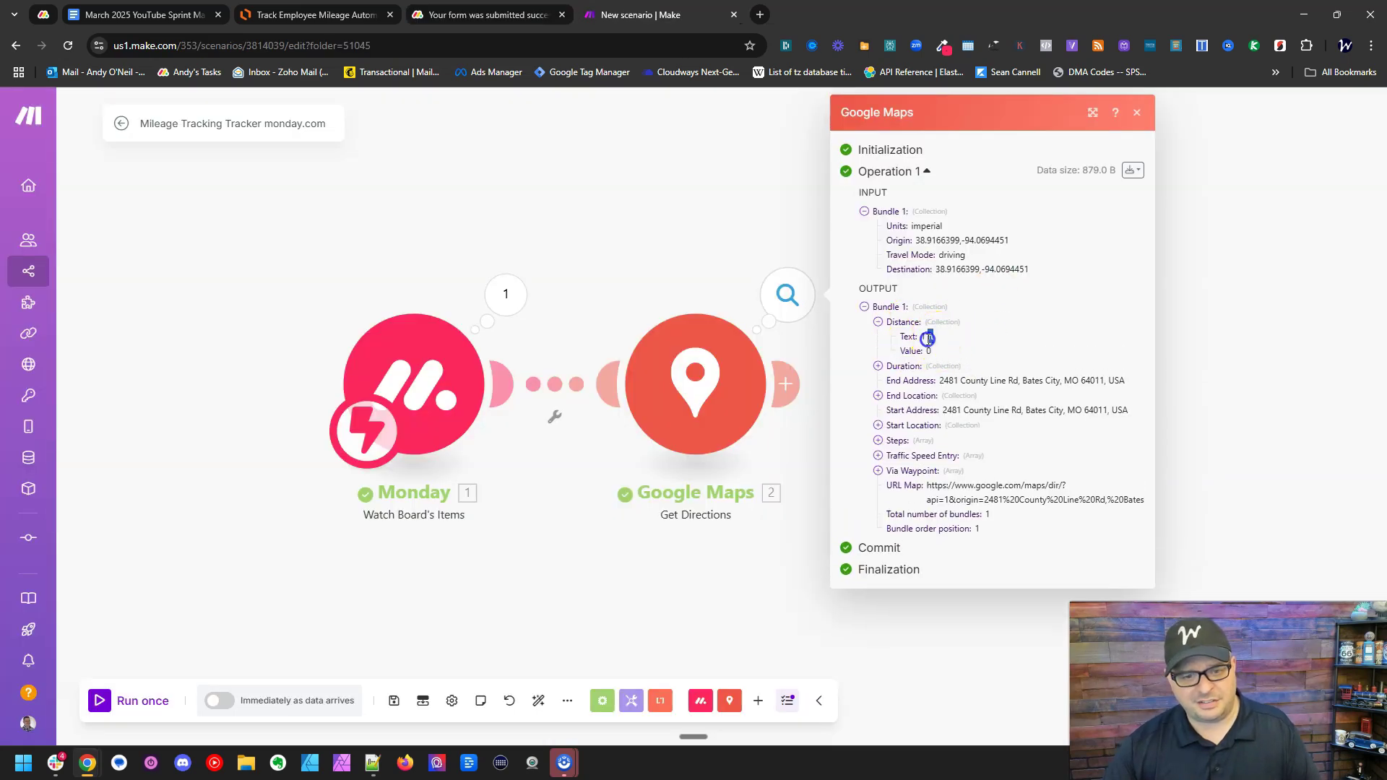
pyautogui.click(951, 336)
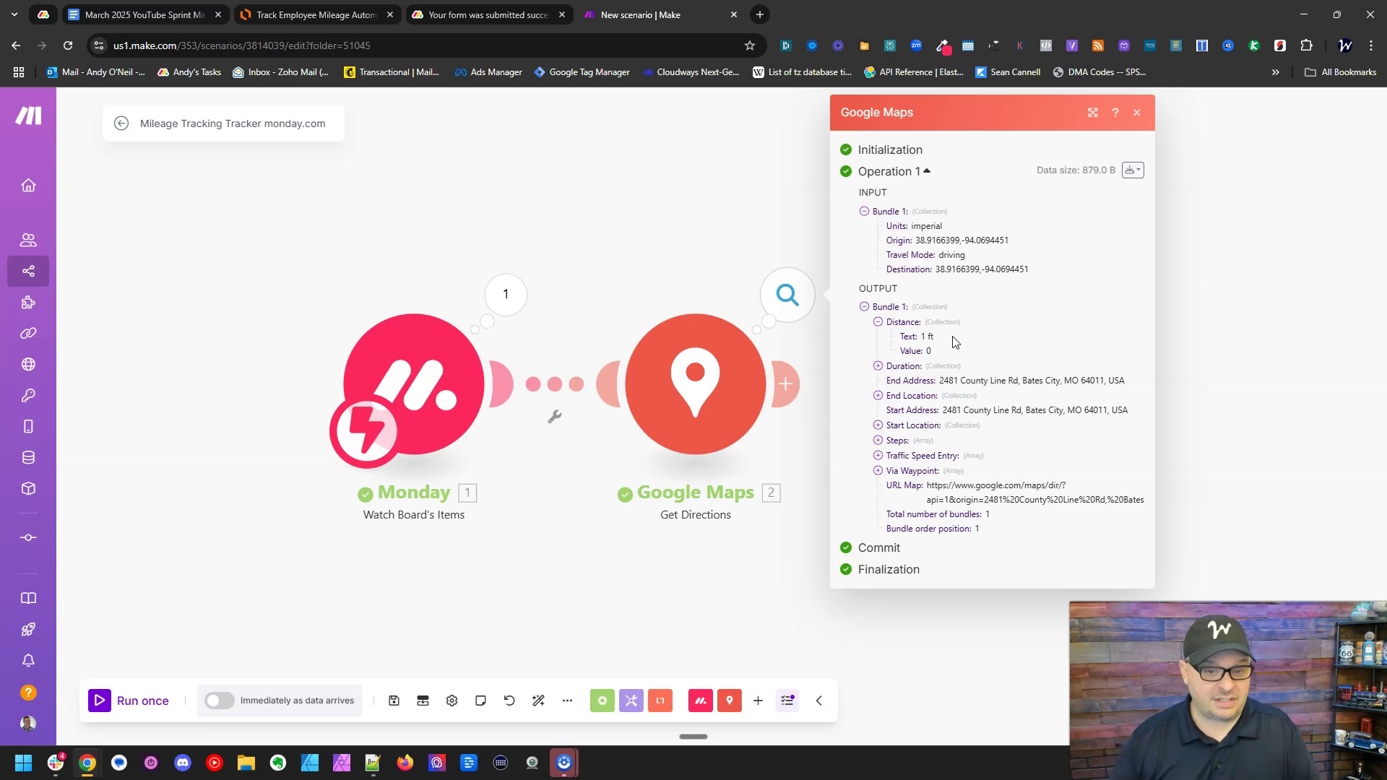
pyautogui.click(911, 337)
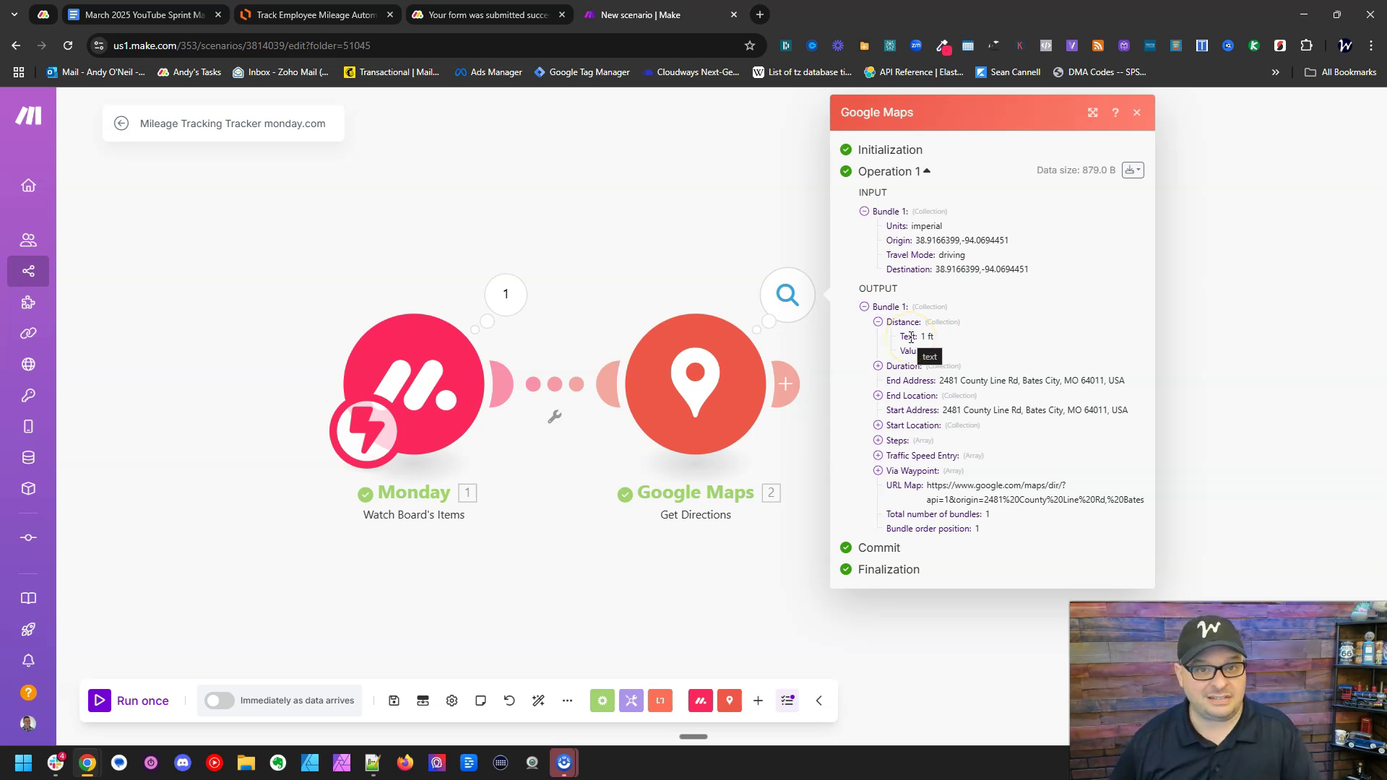
pyautogui.click(663, 243)
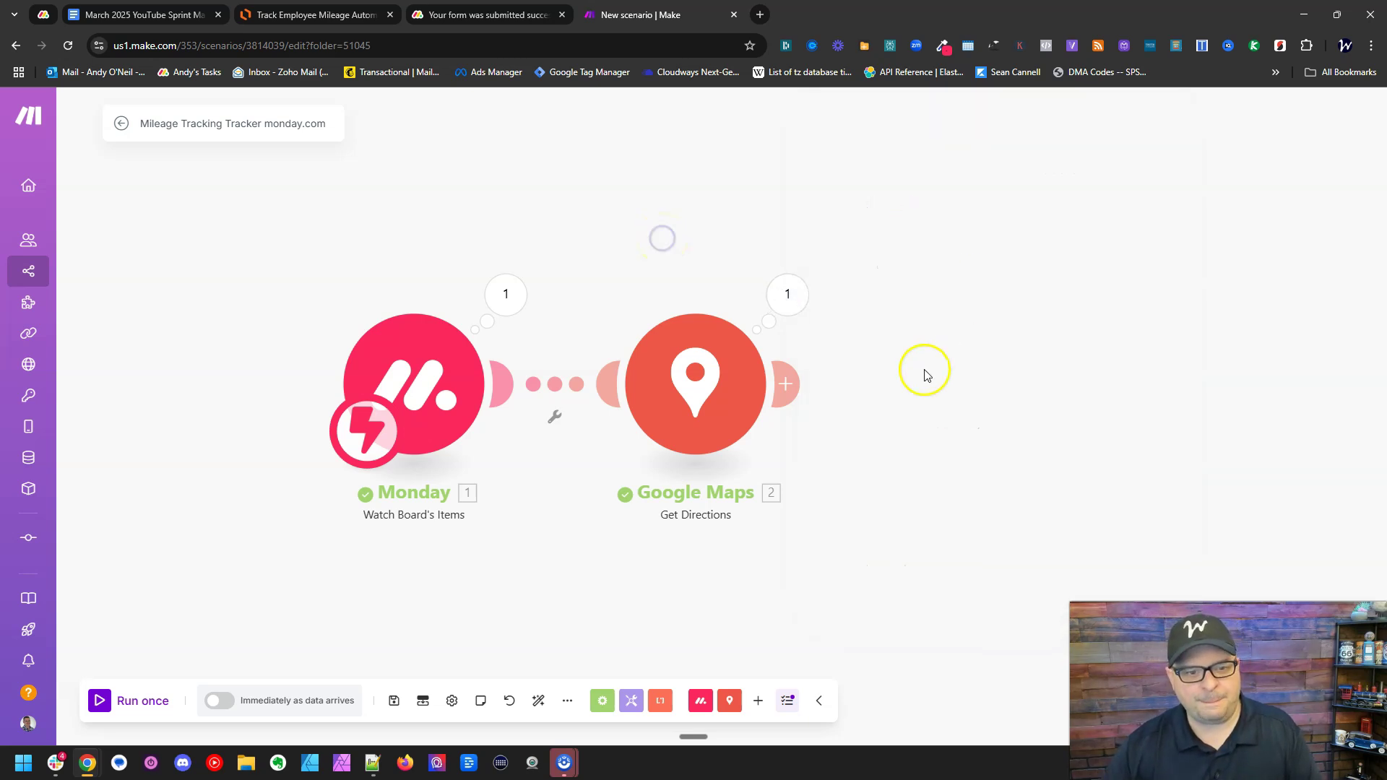
# Add a Math module with the Evaluate a math expression action after the Google Maps module.
pyautogui.click(785, 383)
pyautogui.click(1070, 213)
pyautogui.write('math')
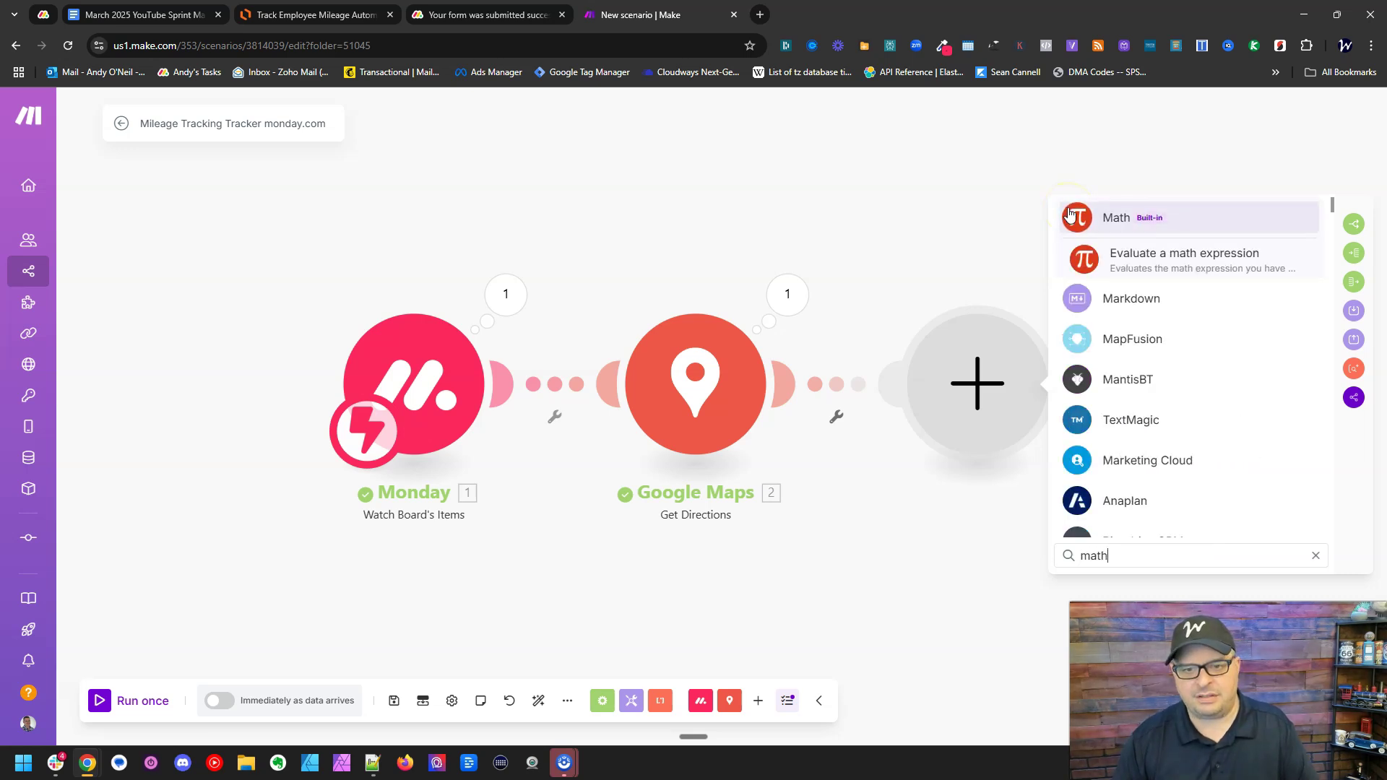
pyautogui.click(1157, 257)
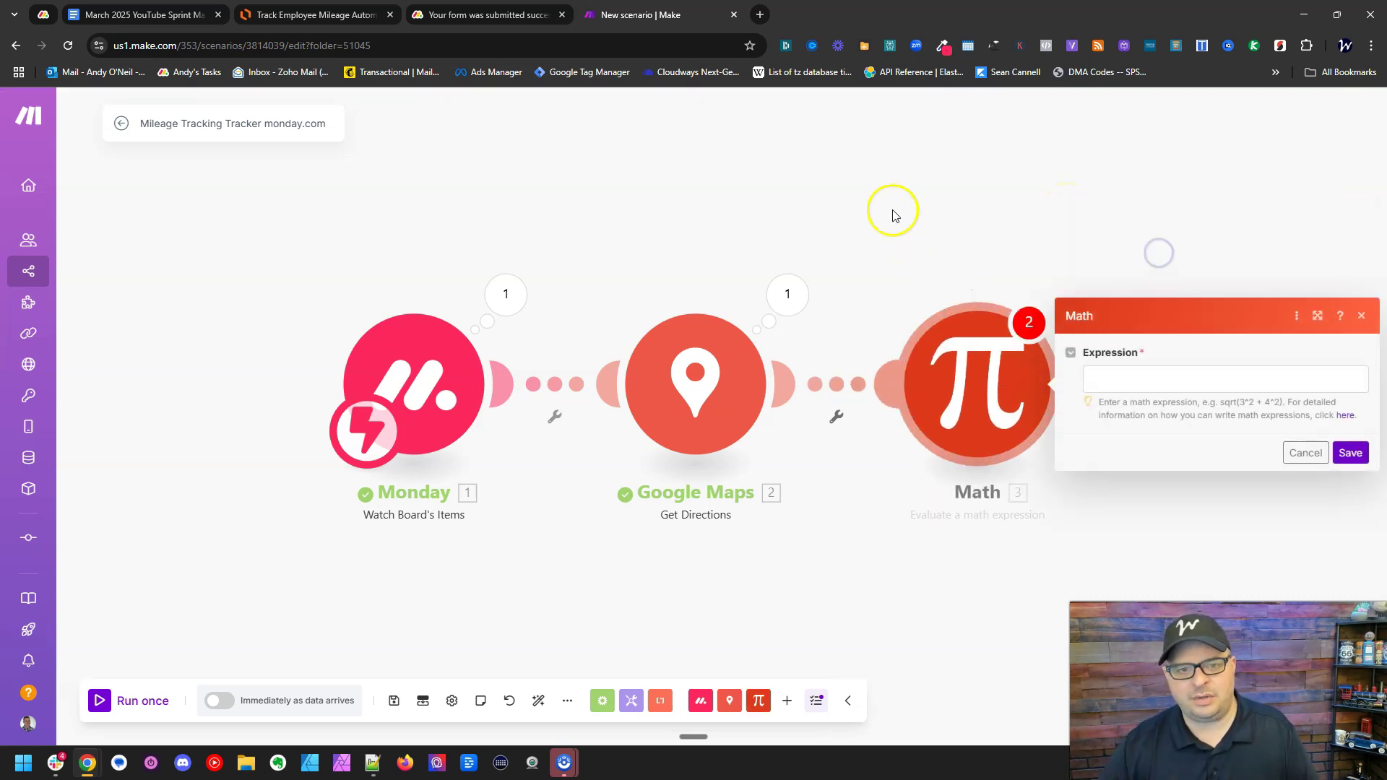
pyautogui.click(934, 354)
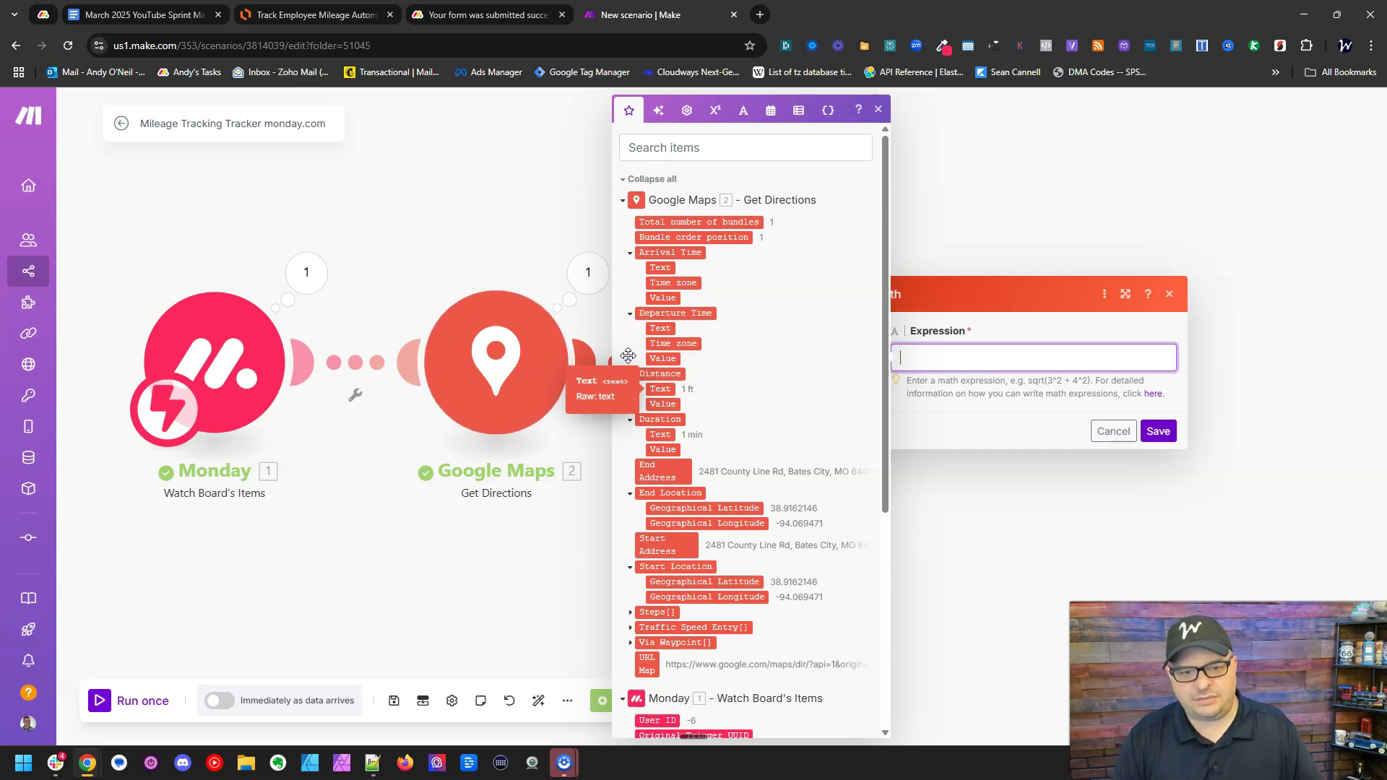
pyautogui.write('parseN')
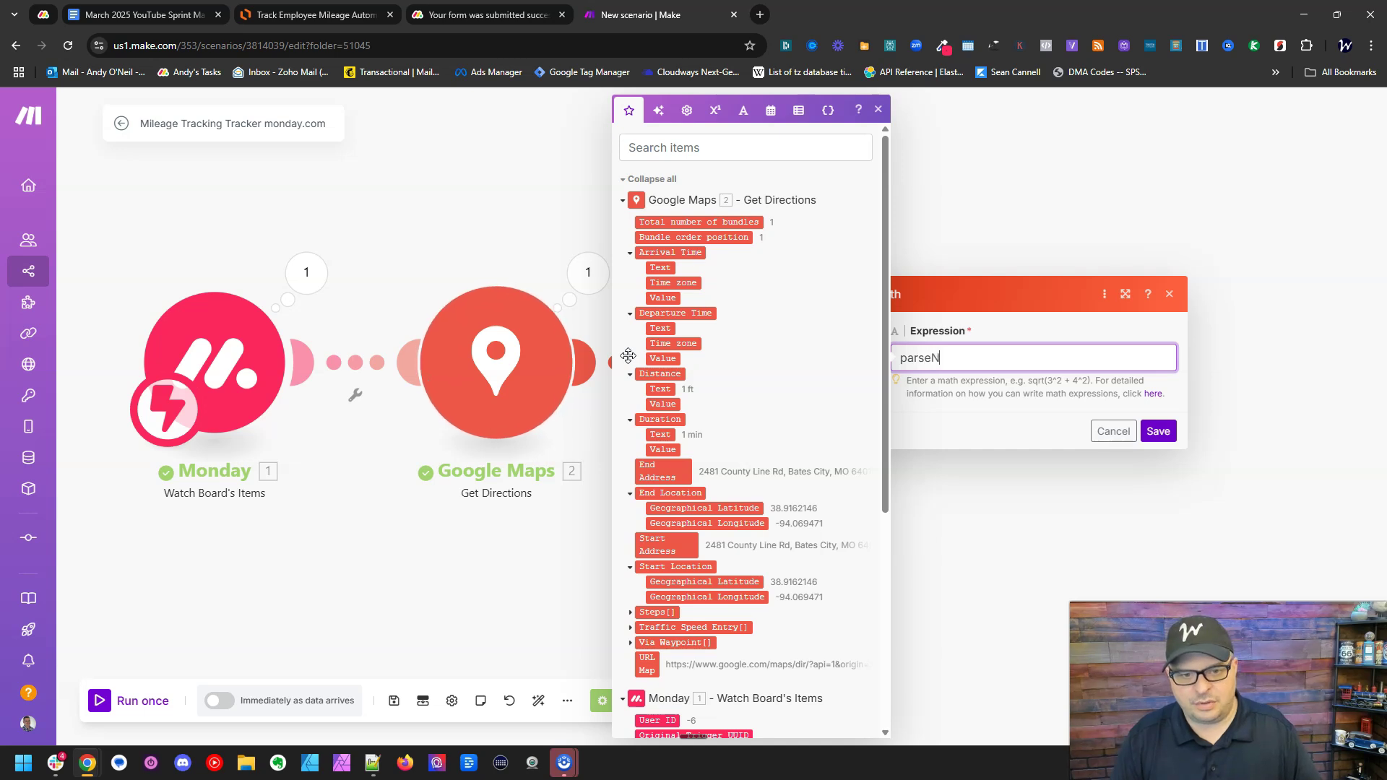
pyautogui.write('umber(')
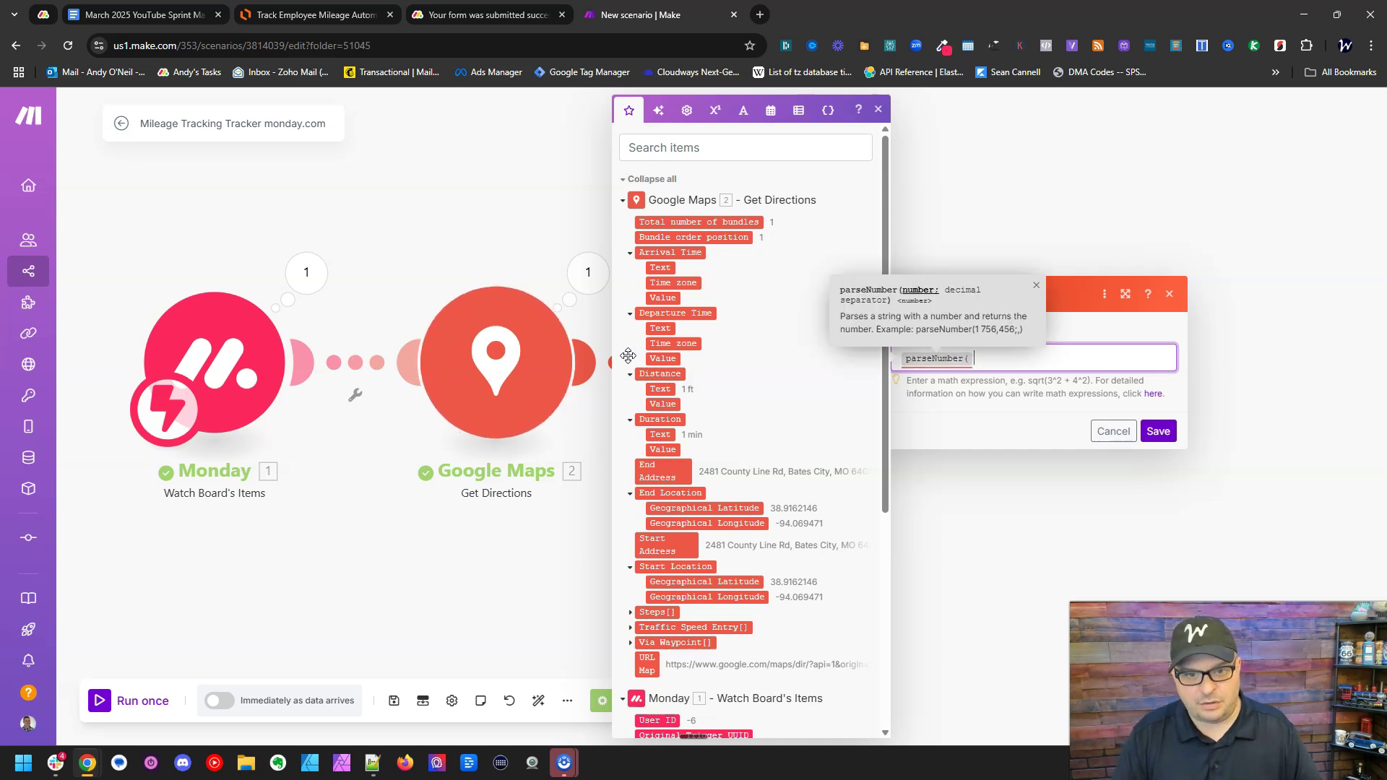
pyautogui.press('BackSpace')
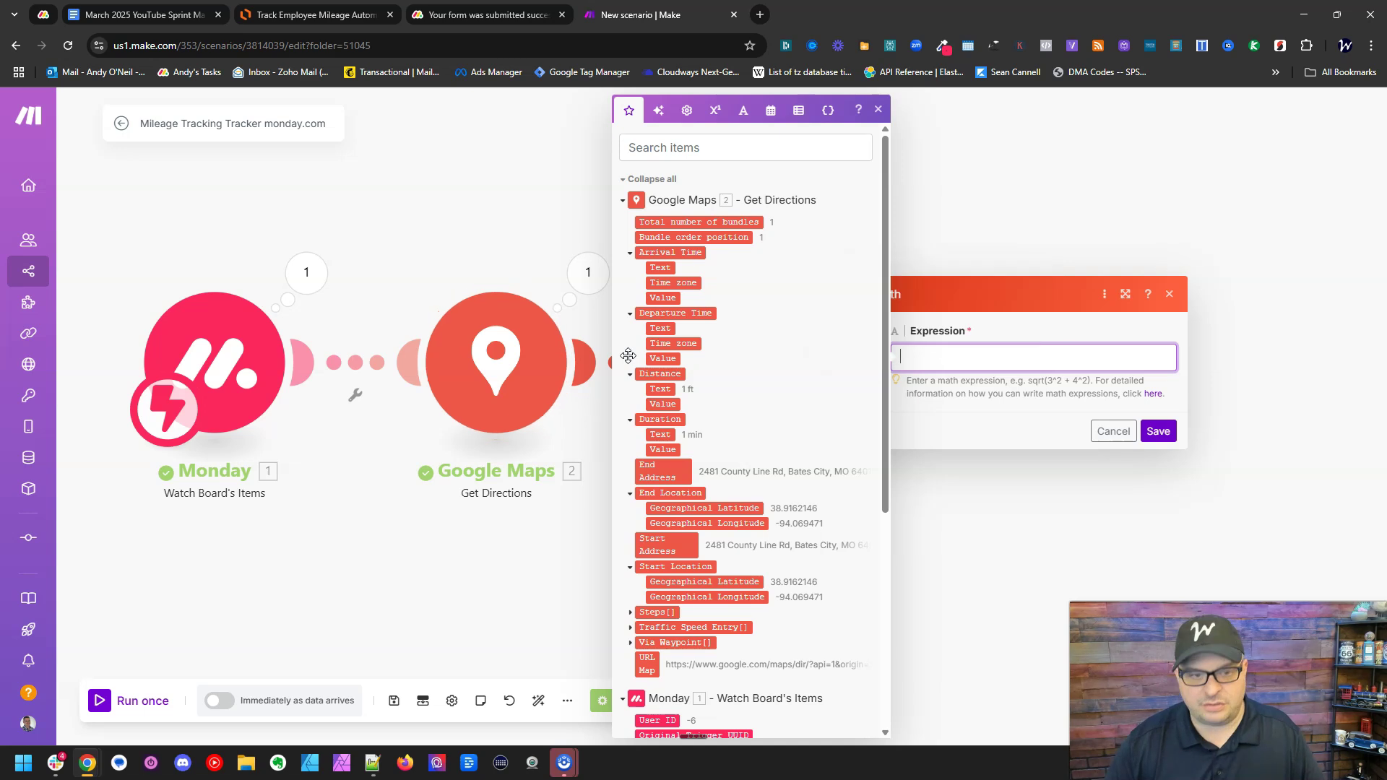
# Build a parseNumber expression in the Math module with Google Maps Distance: Text as the number and a period as the decimal separator.
pyautogui.click(715, 111)
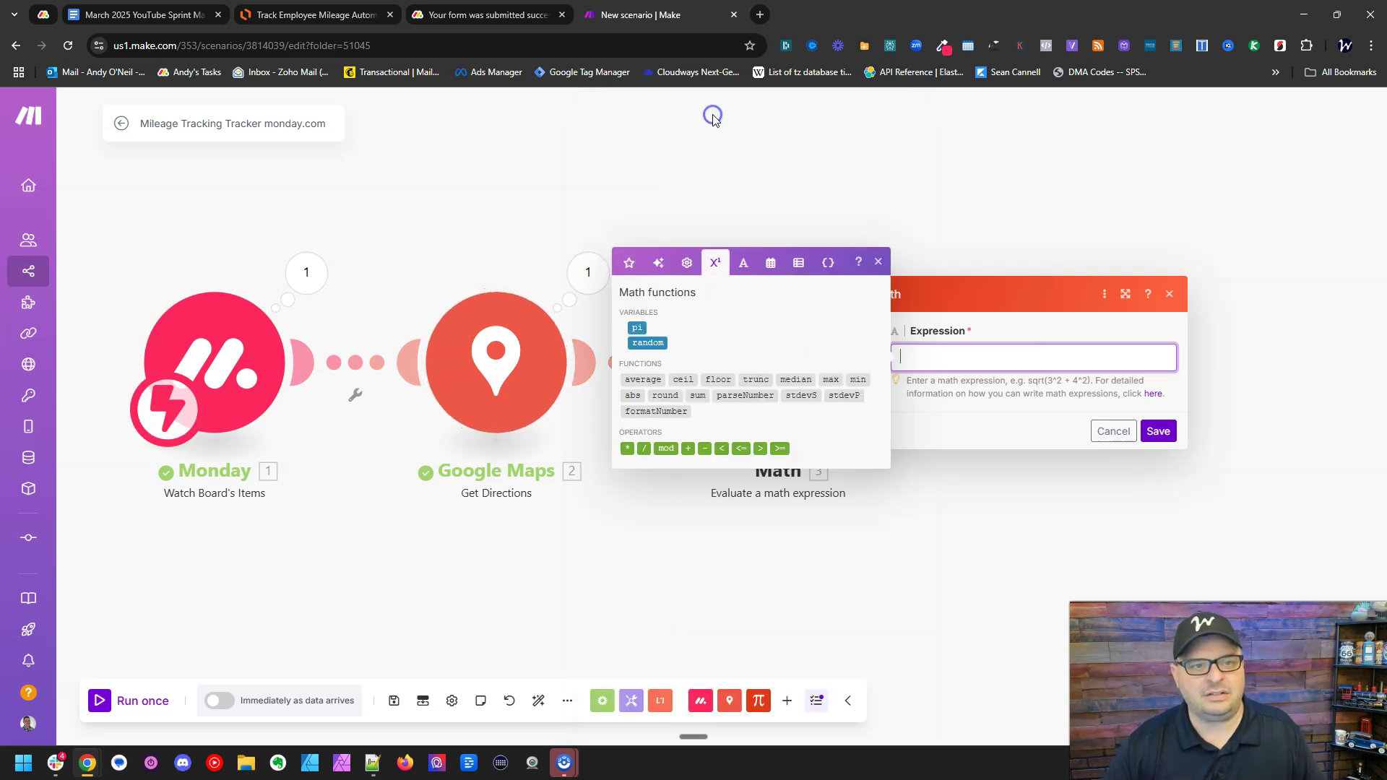
pyautogui.click(758, 393)
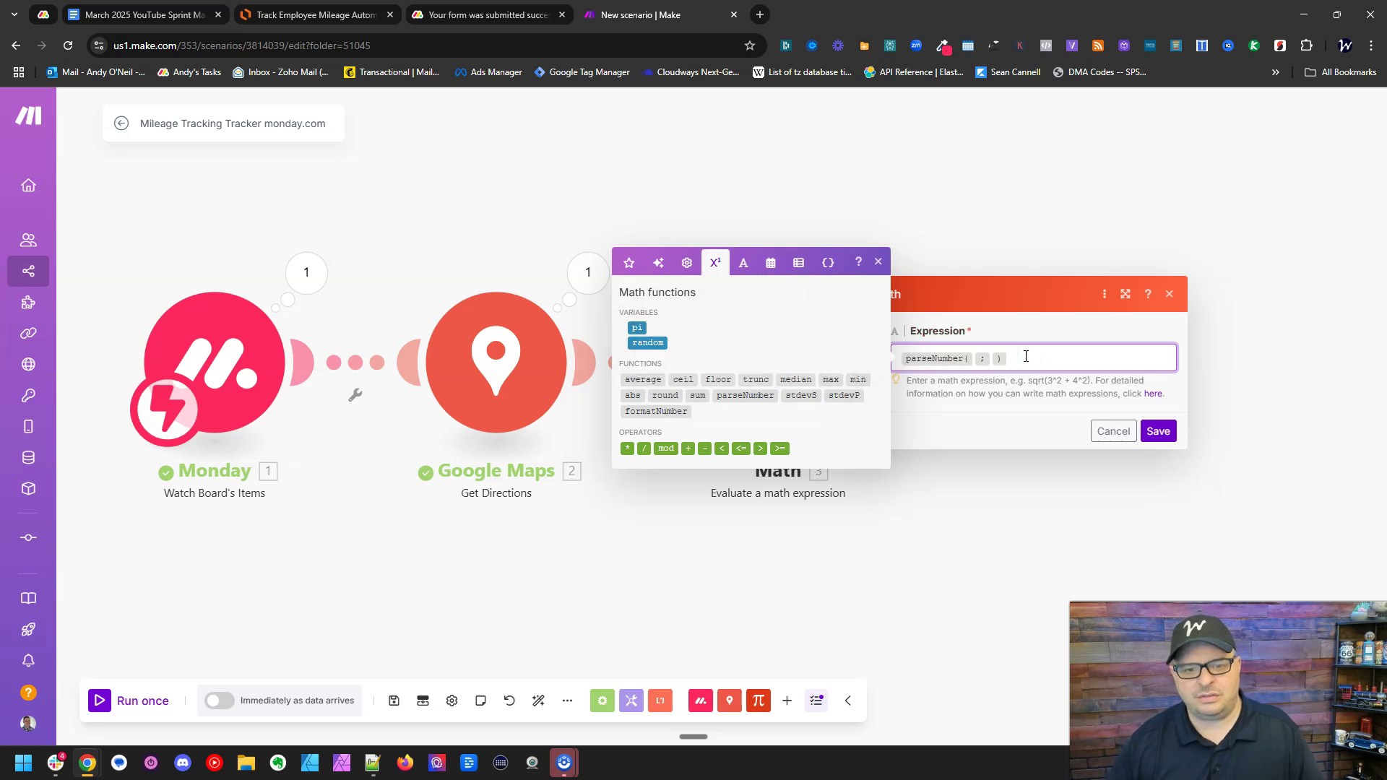
pyautogui.click(629, 262)
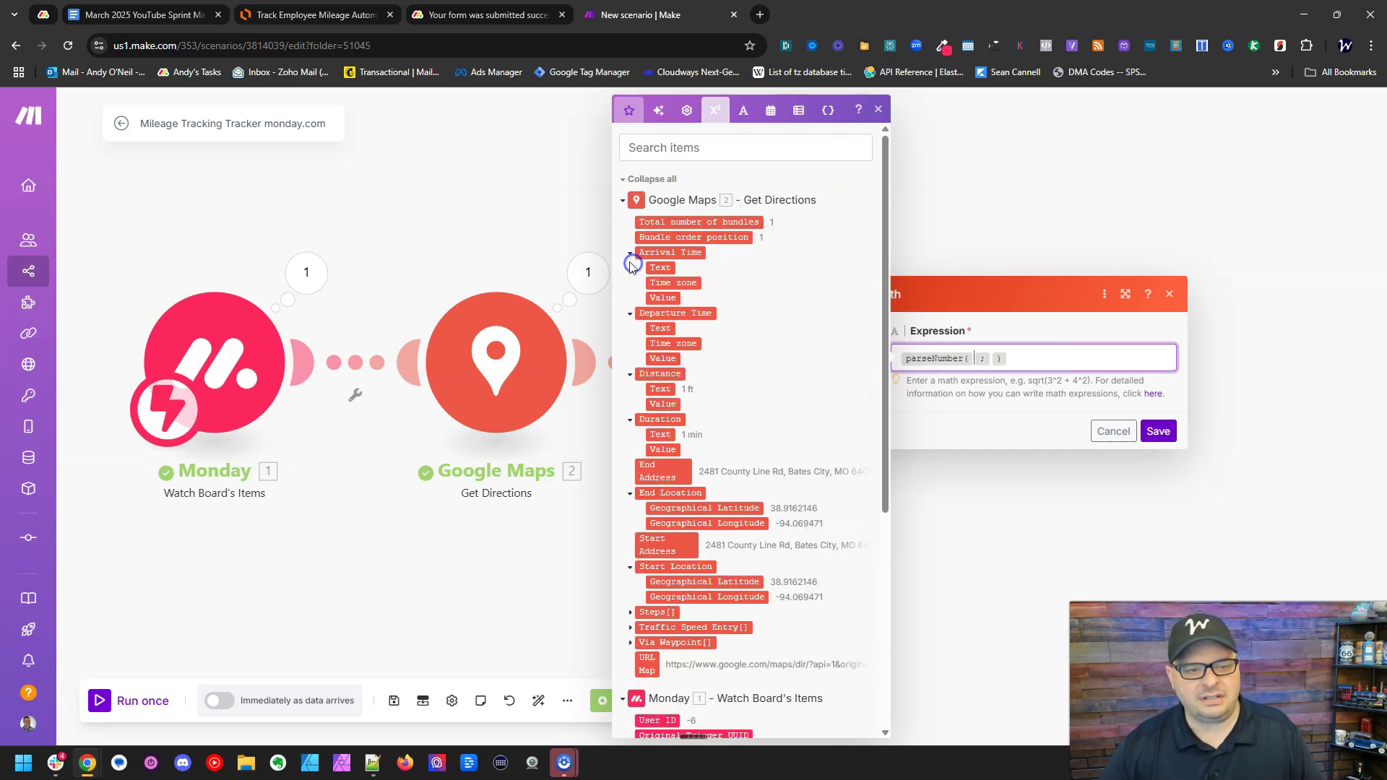
pyautogui.click(661, 389)
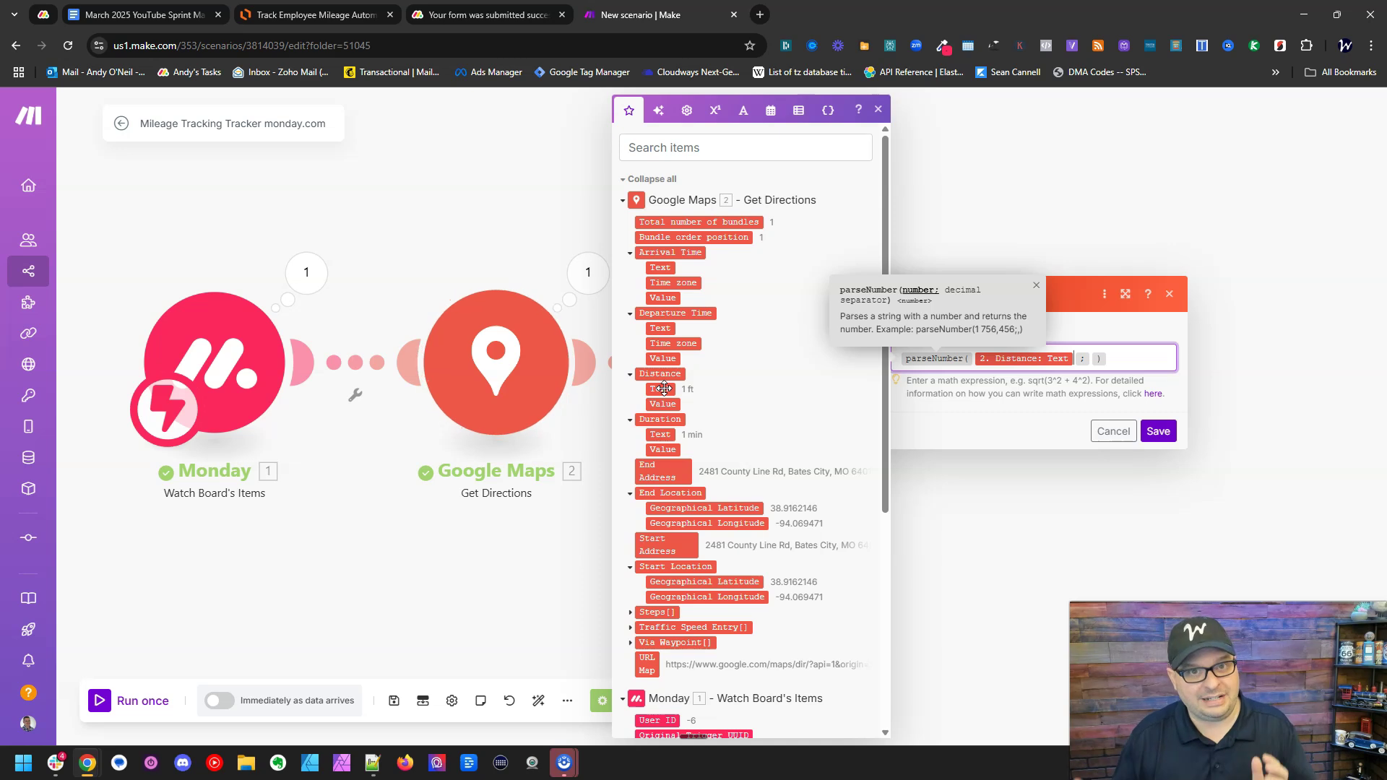
pyautogui.press('Right')
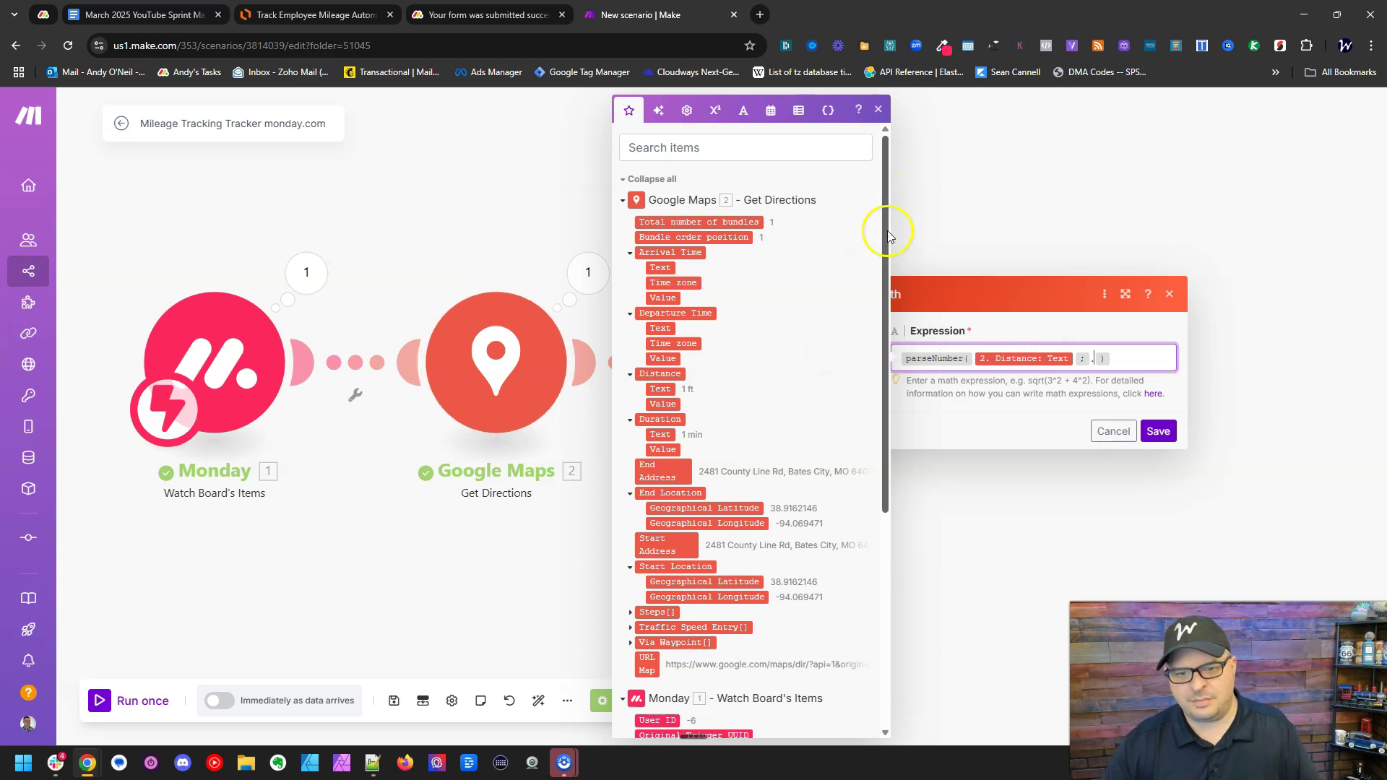
pyautogui.click(1130, 359)
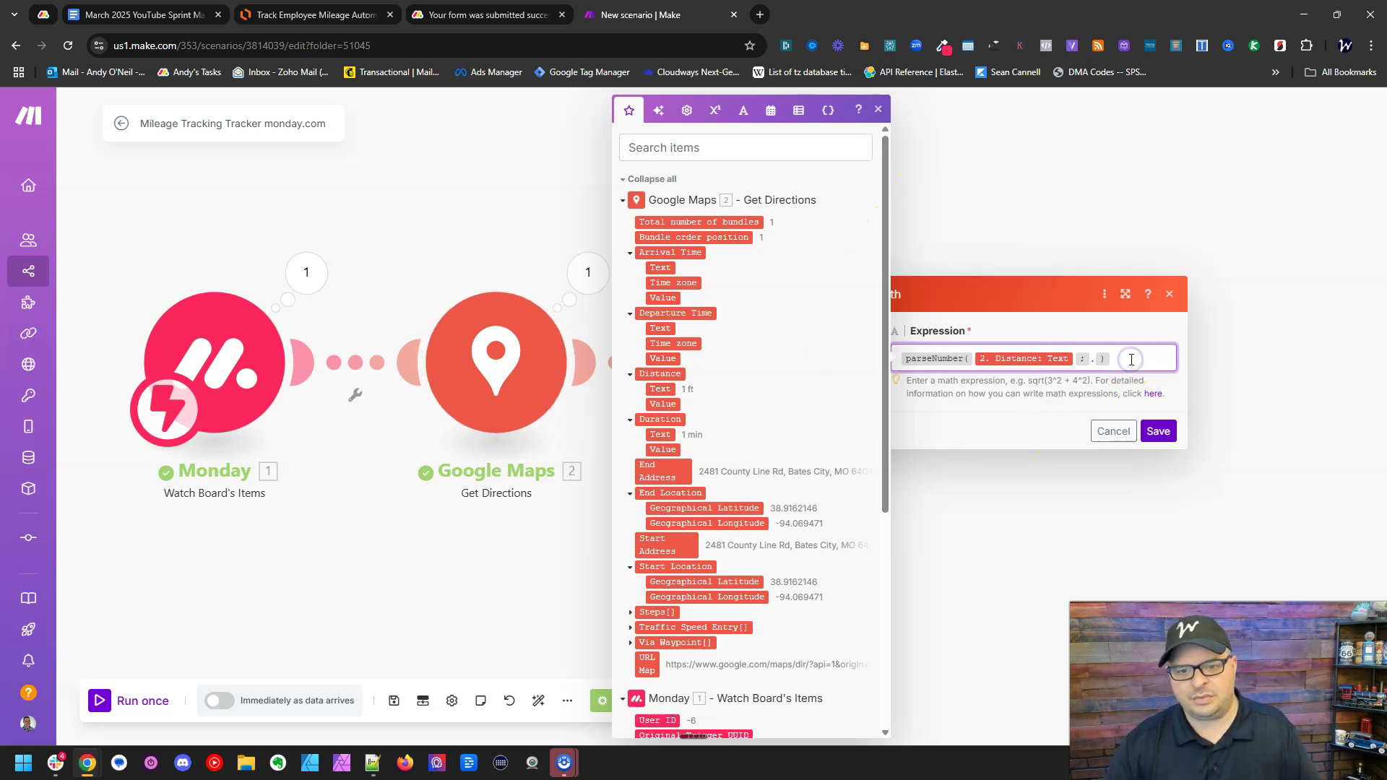
# Enlarge the Math dialog, multiply the parseNumber result by 0.70, and save the module.
pyautogui.click(1125, 294)
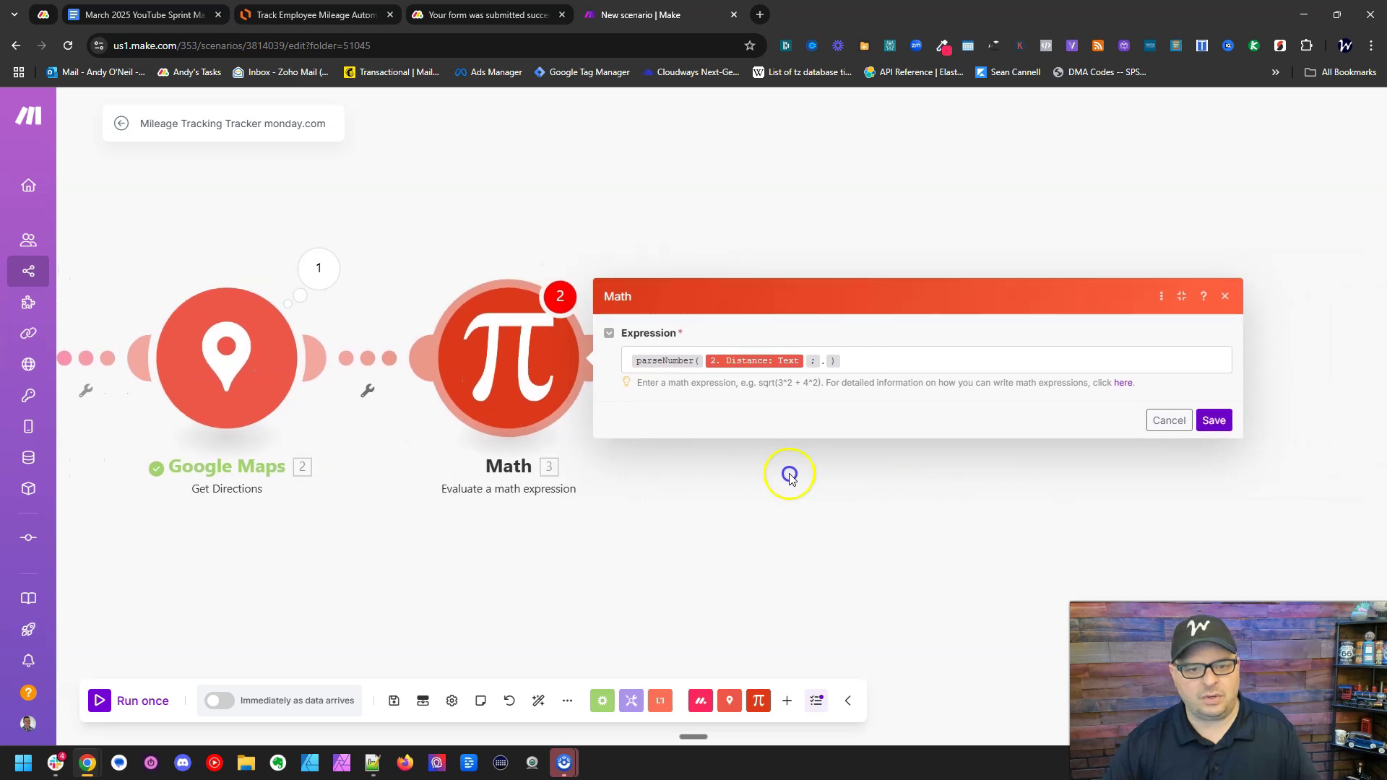
pyautogui.click(835, 355)
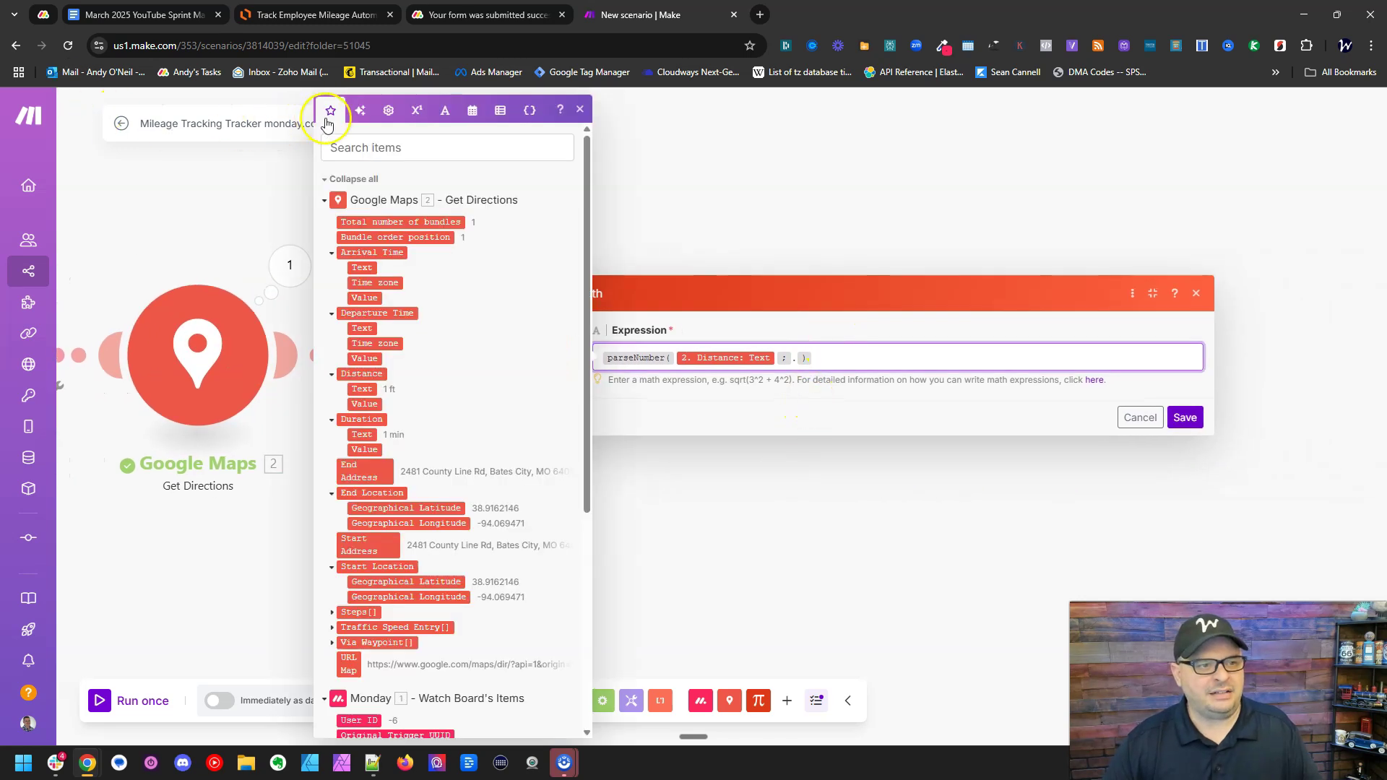
pyautogui.click(416, 110)
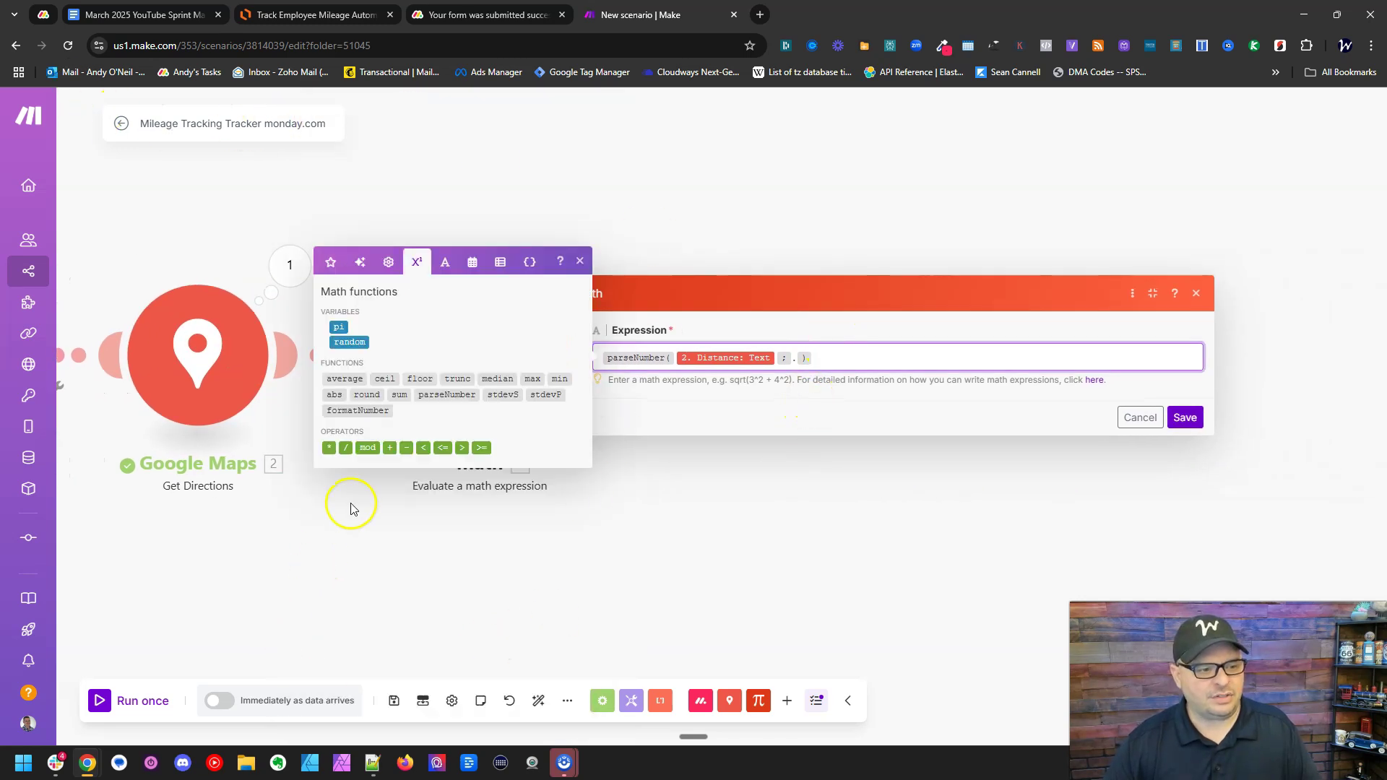
pyautogui.click(329, 448)
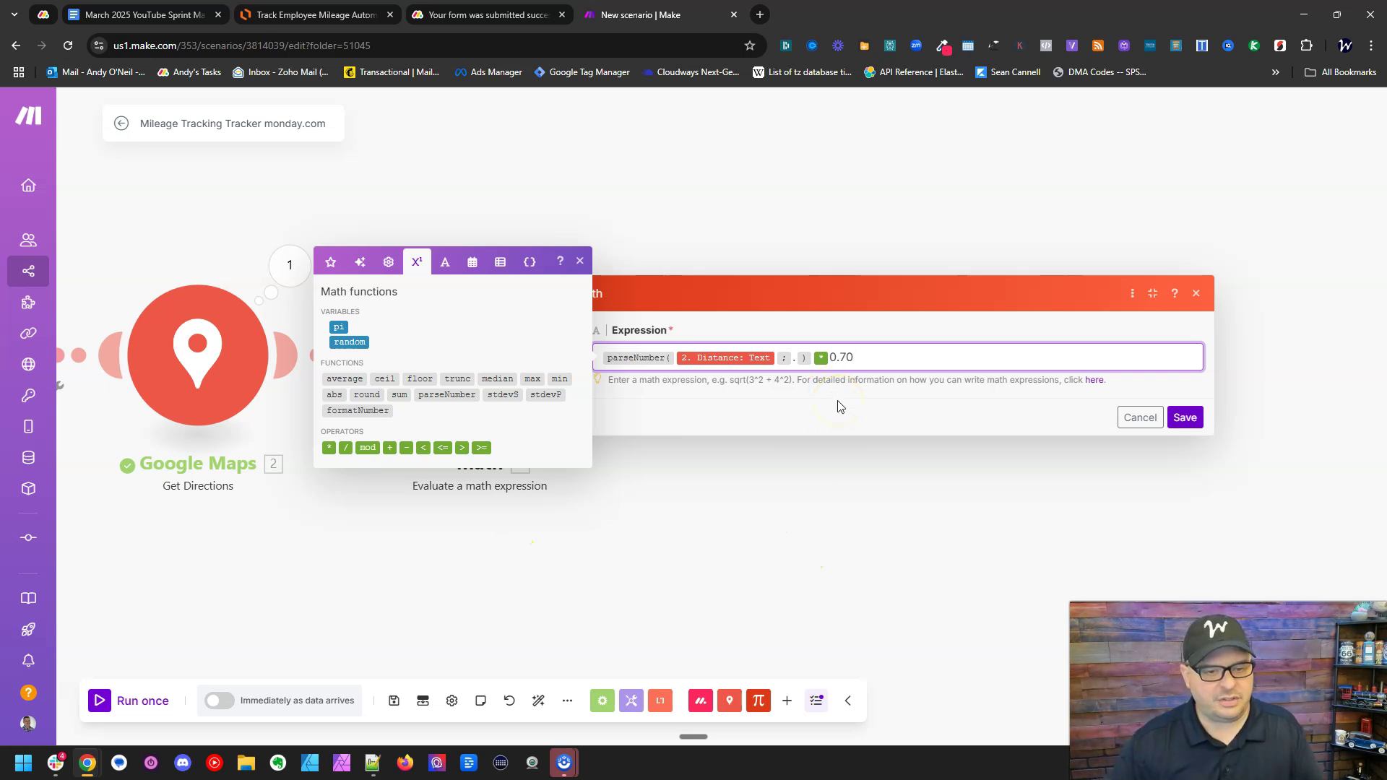
pyautogui.click(1185, 417)
# Reopen the Math module to check its complete expression, and save it again.
pyautogui.moveTo(737, 495); pyautogui.dragTo(1039, 488)
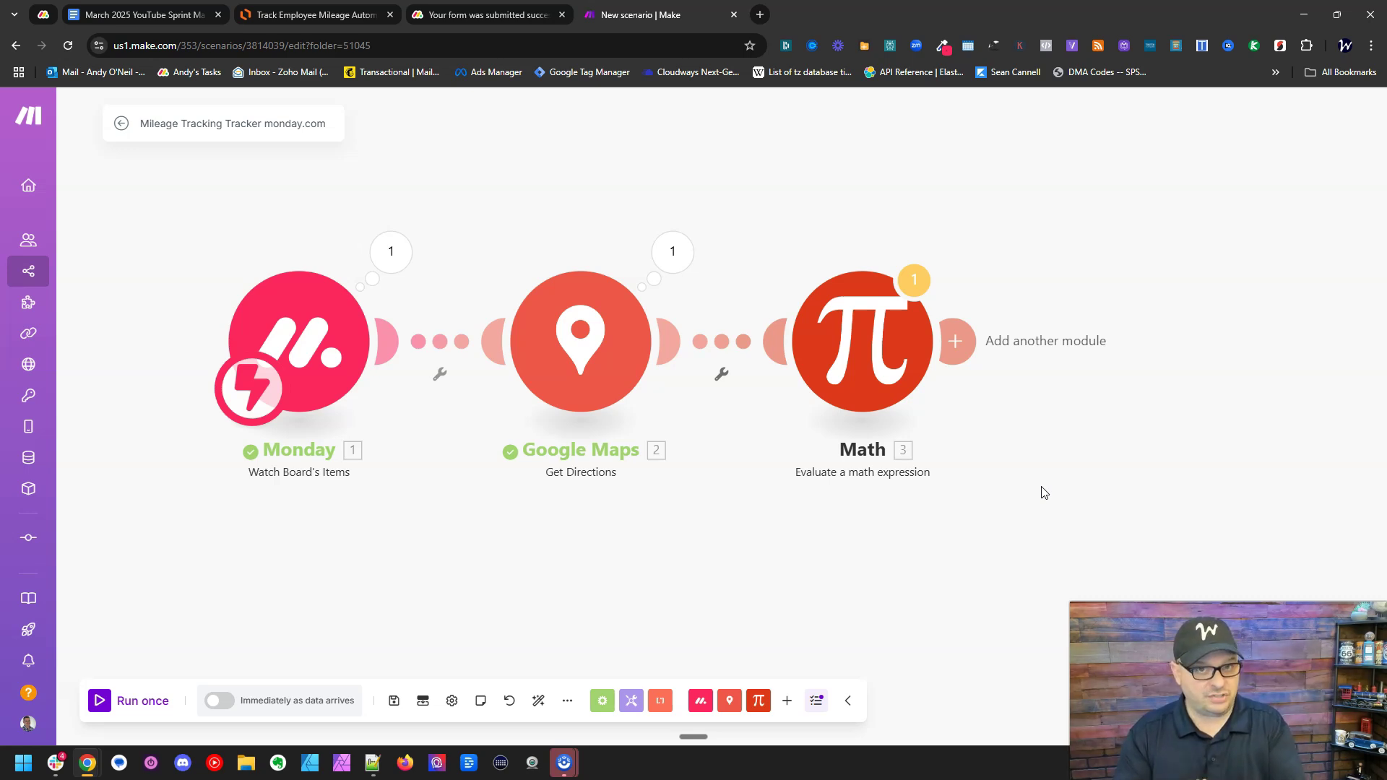
pyautogui.click(847, 377)
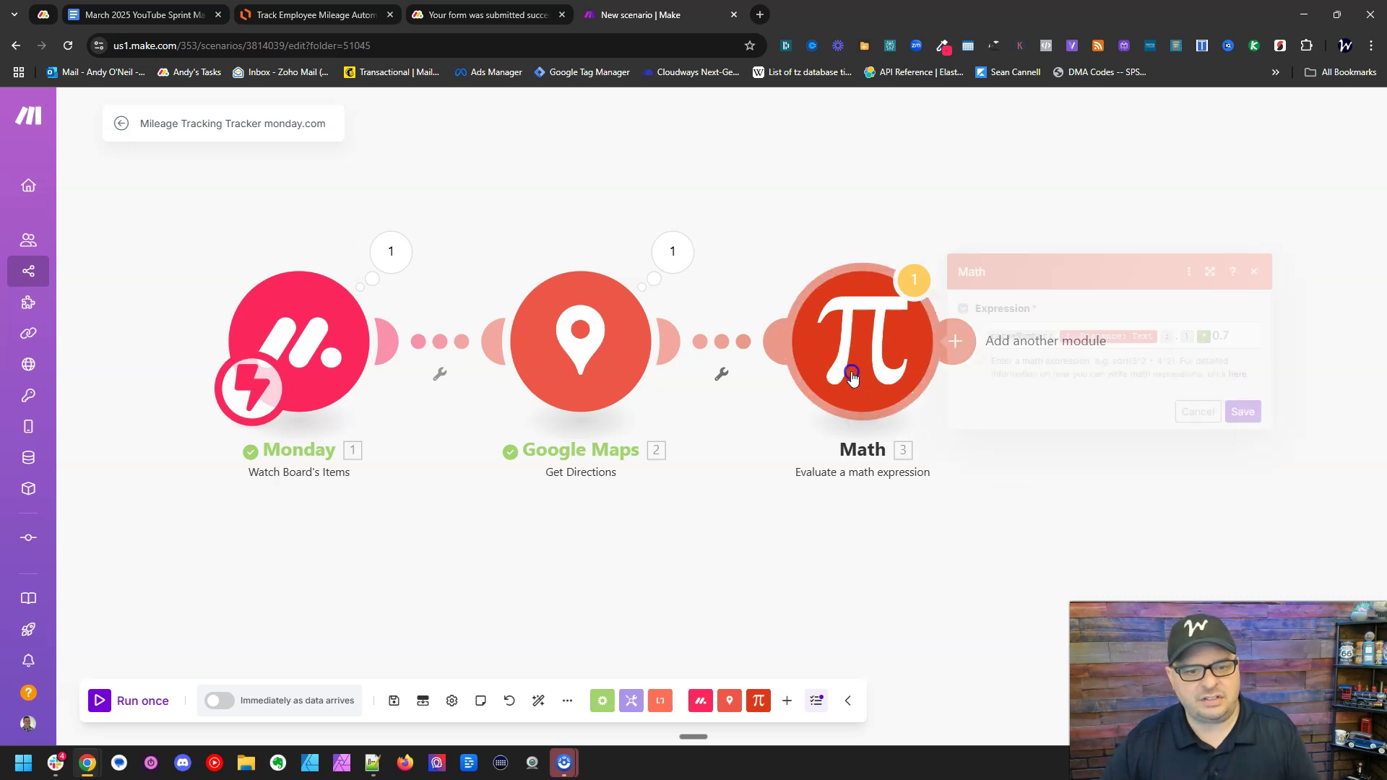
pyautogui.click(1240, 338)
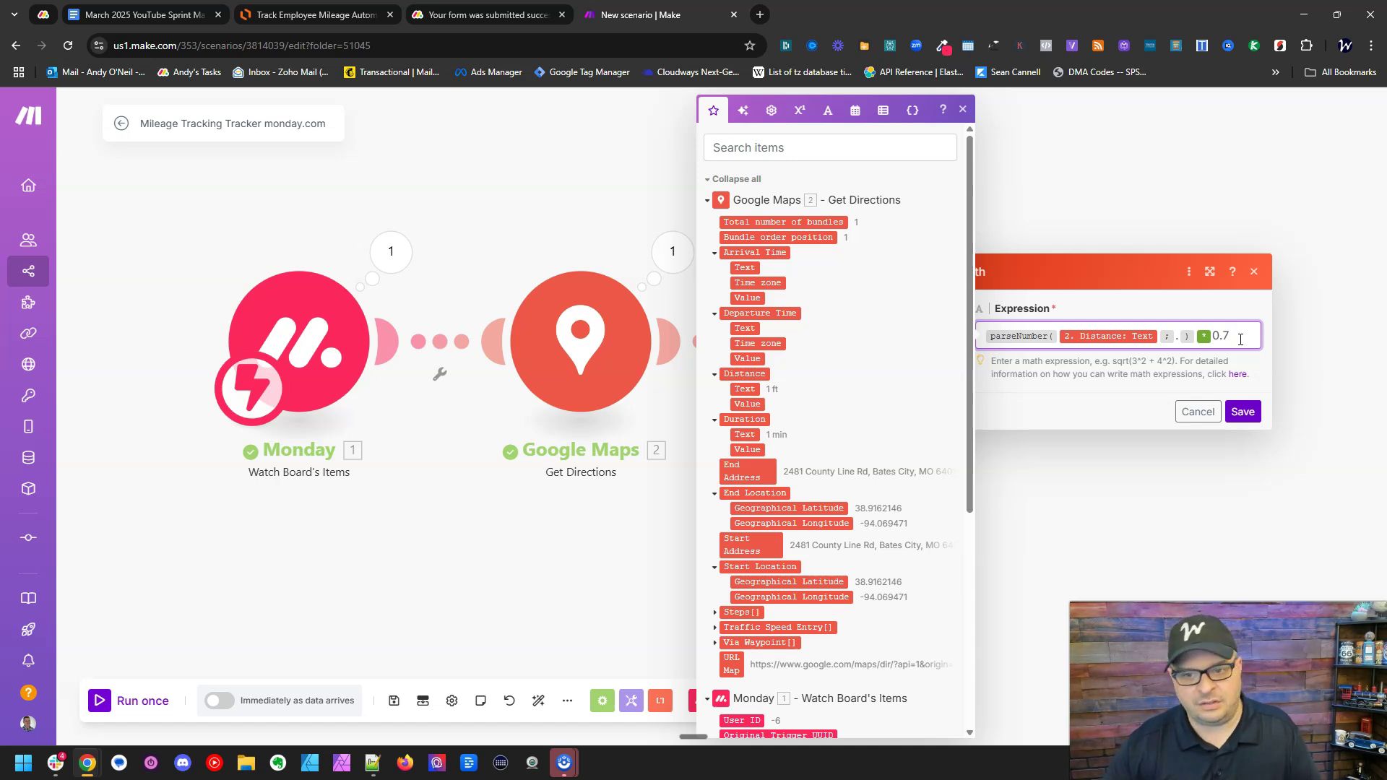
pyautogui.click(1242, 411)
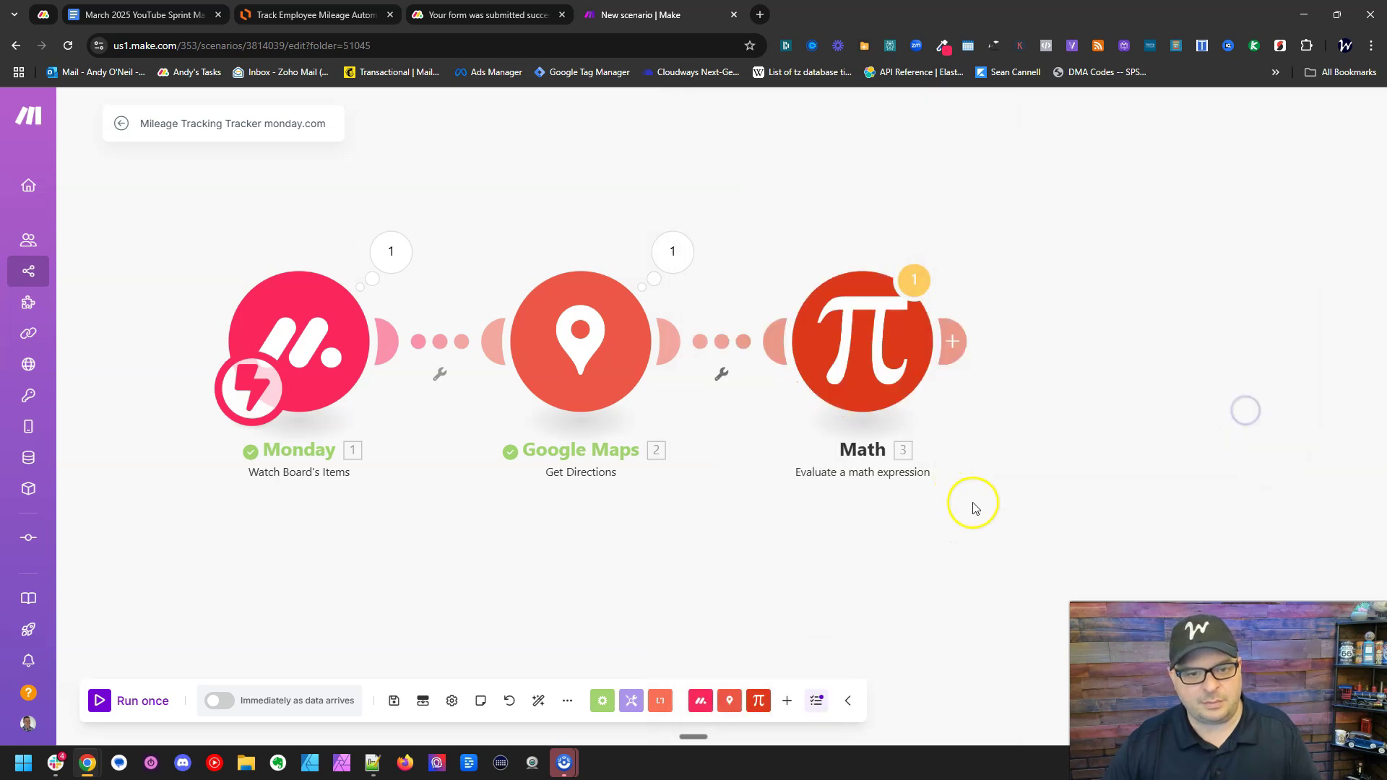
# Switch to the Lucidchart diagram and review the flow from the Monday trigger to the final Monday.com update.
pyautogui.hotkey('ctrl', '2')
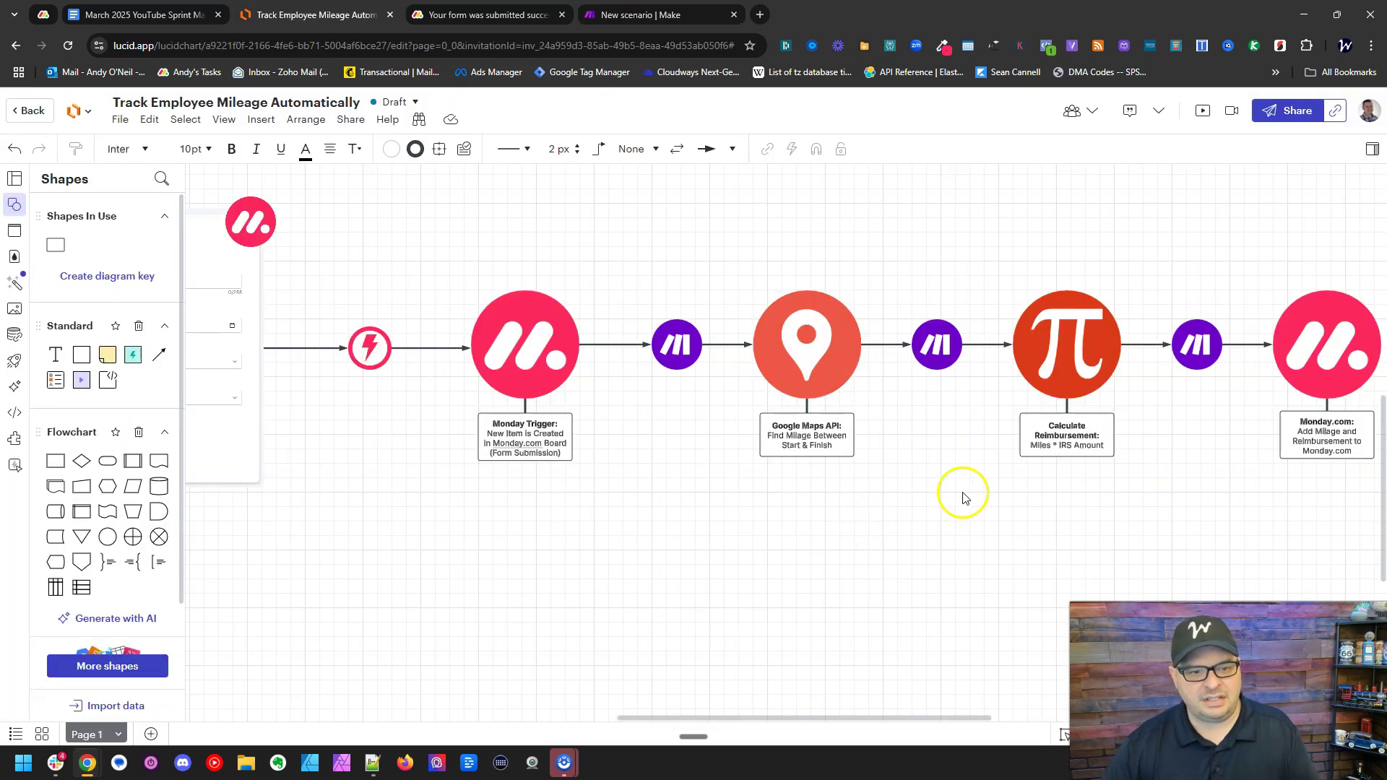
pyautogui.hscroll(5, 938, 505)
pyautogui.click(333, 325)
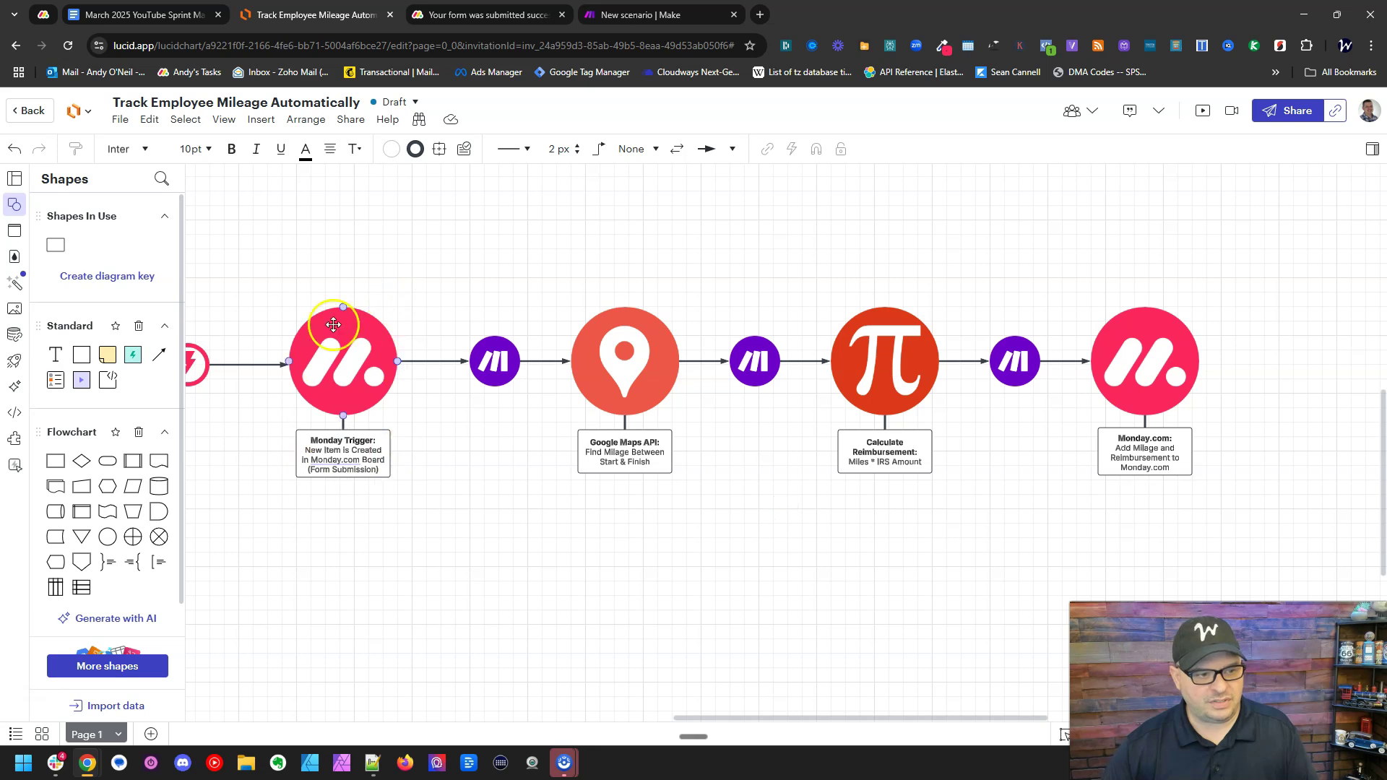
pyautogui.click(603, 515)
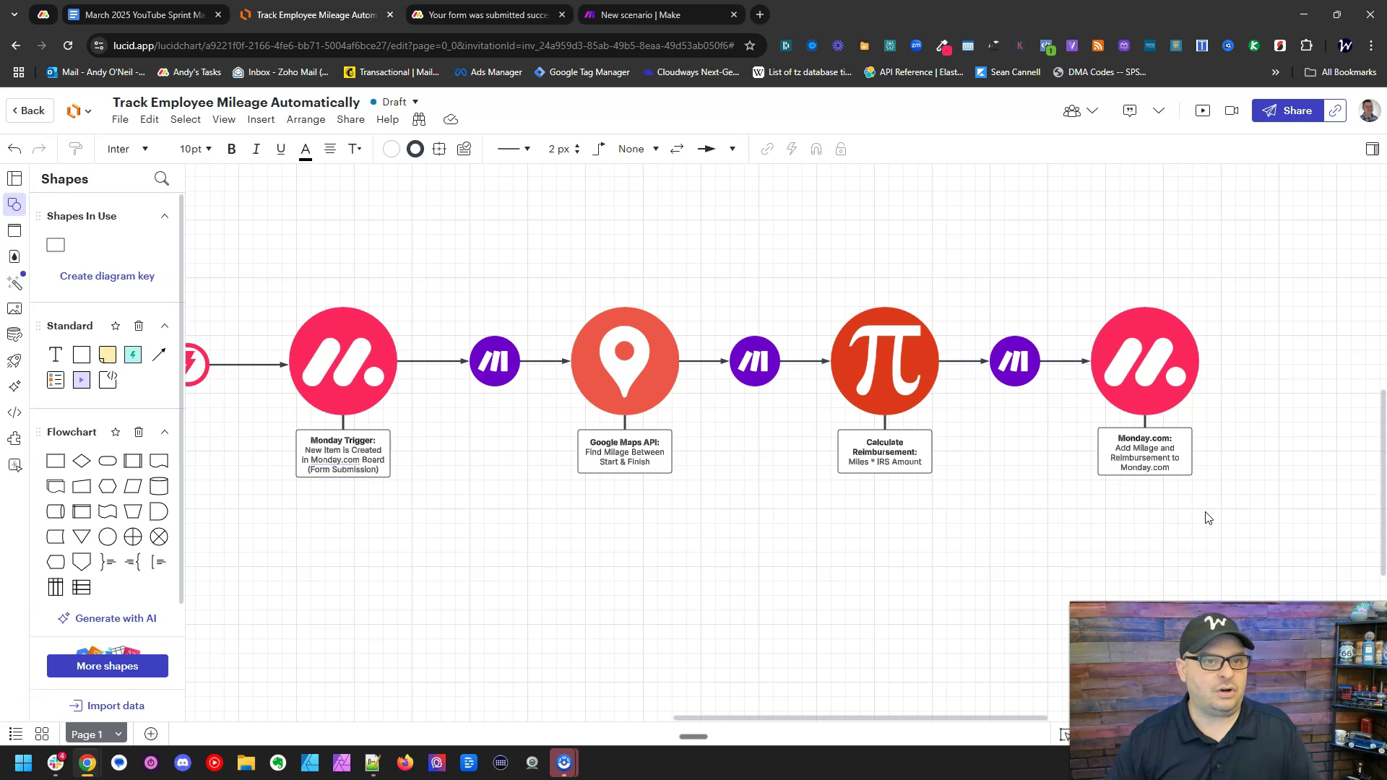
# Return to Make and add a Monday module with the Update Column Values of a Specific Item action after Math.
pyautogui.click(686, 15)
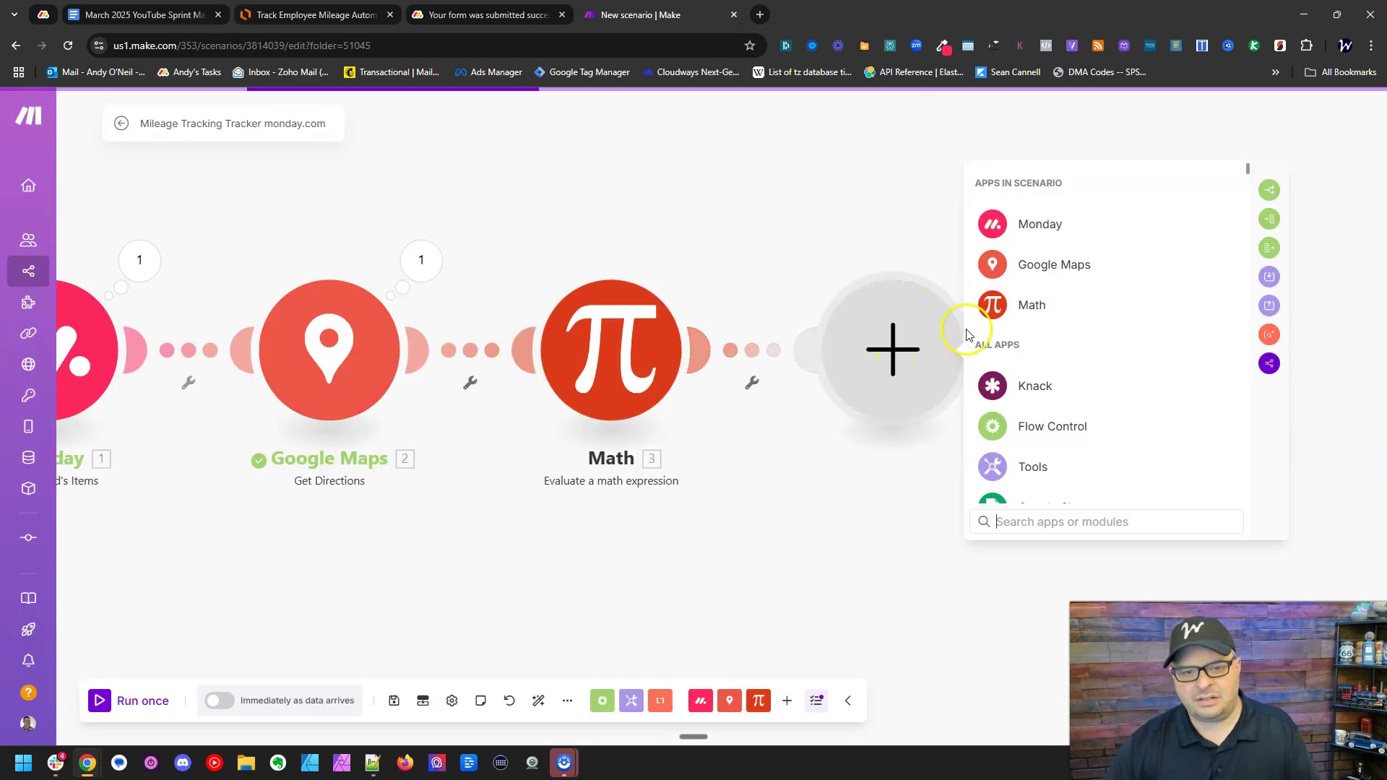
pyautogui.click(993, 225)
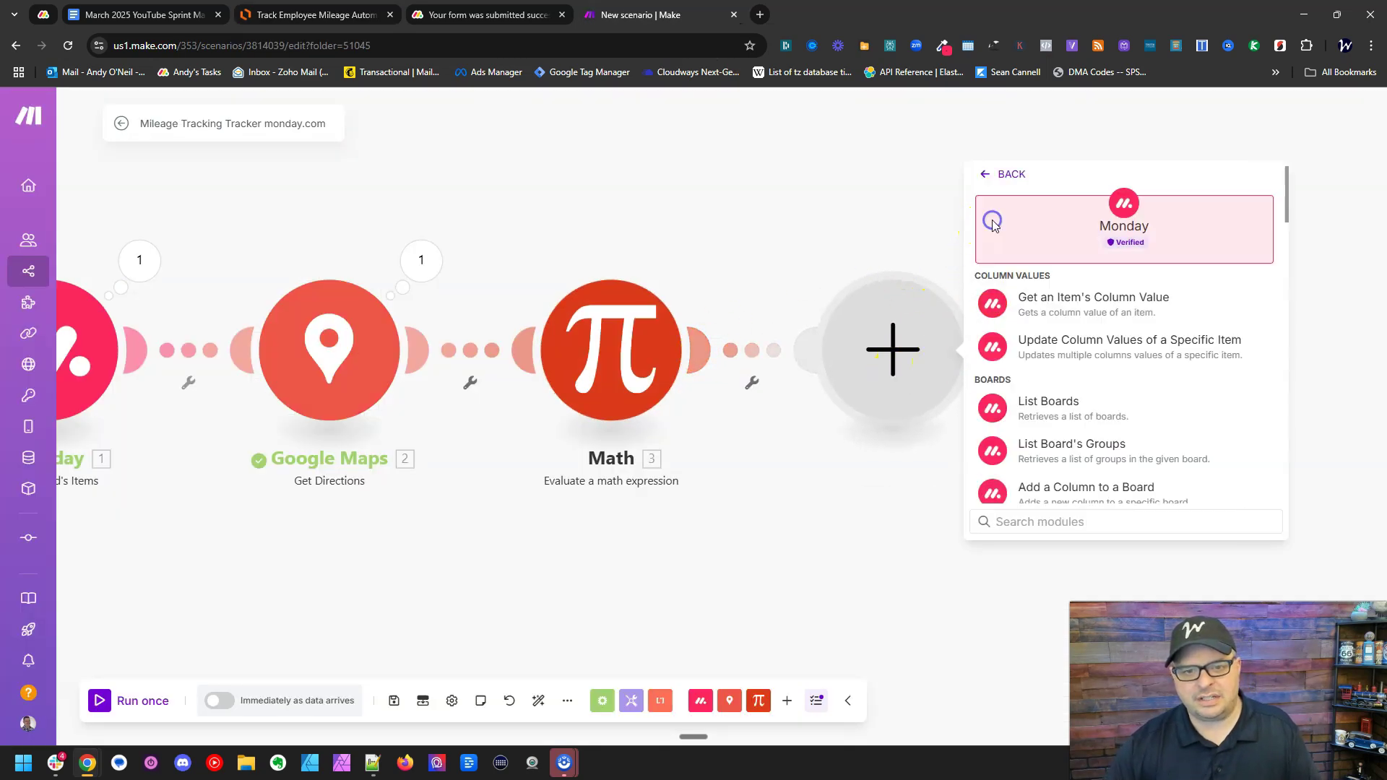
pyautogui.click(1065, 350)
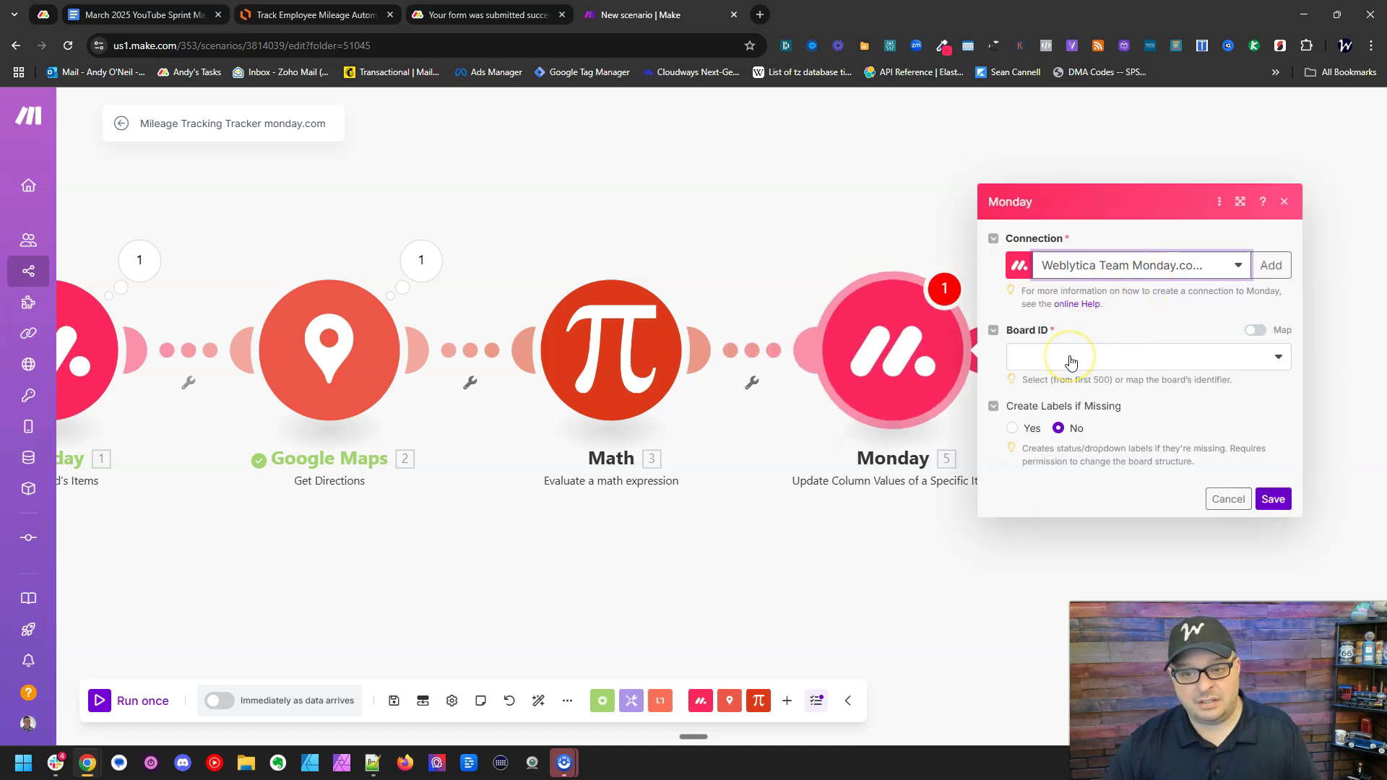
# Set the new Monday module's board to Milage Tracking by mapping the board ID copied from the board's URL in monday.com.
pyautogui.click(433, 15)
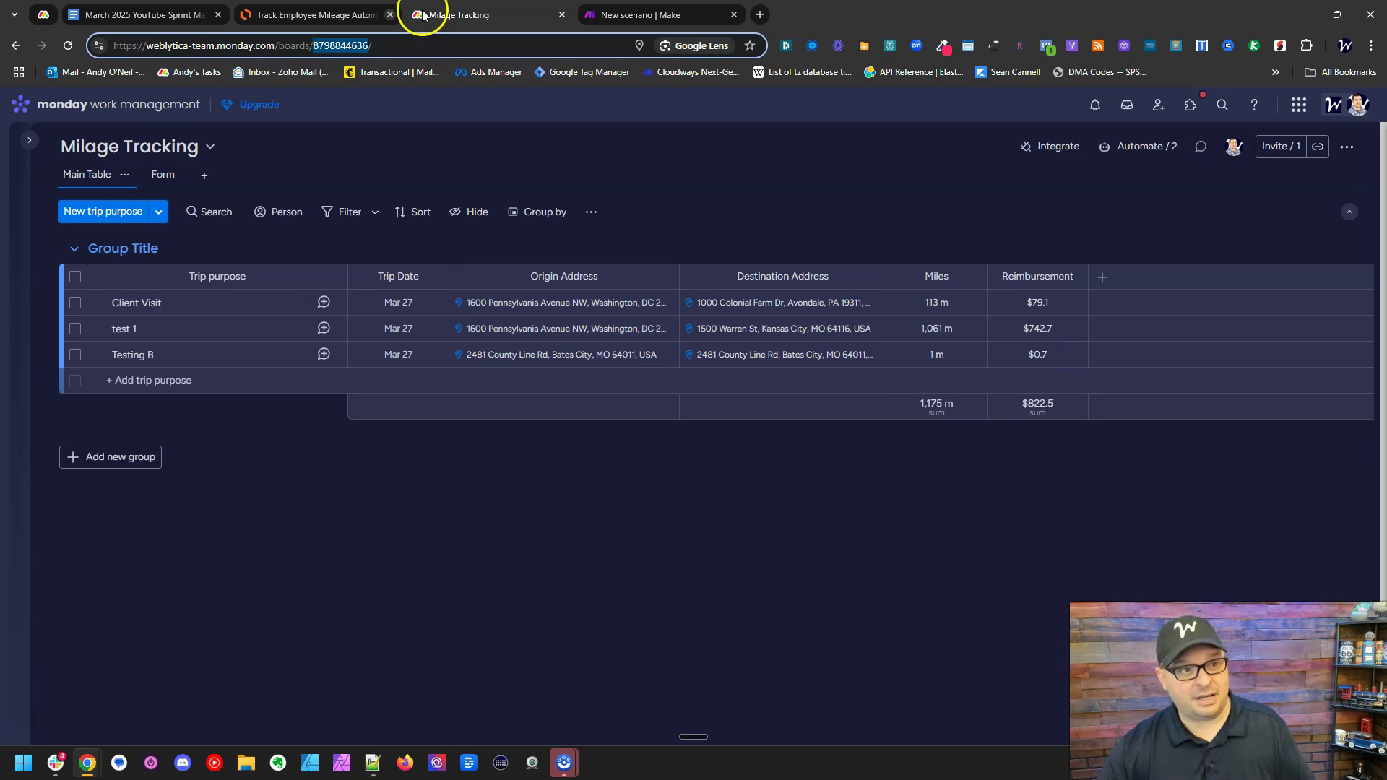
pyautogui.click(640, 15)
pyautogui.click(1254, 330)
pyautogui.click(1176, 280)
pyautogui.hotkey('ctrl', 'v')
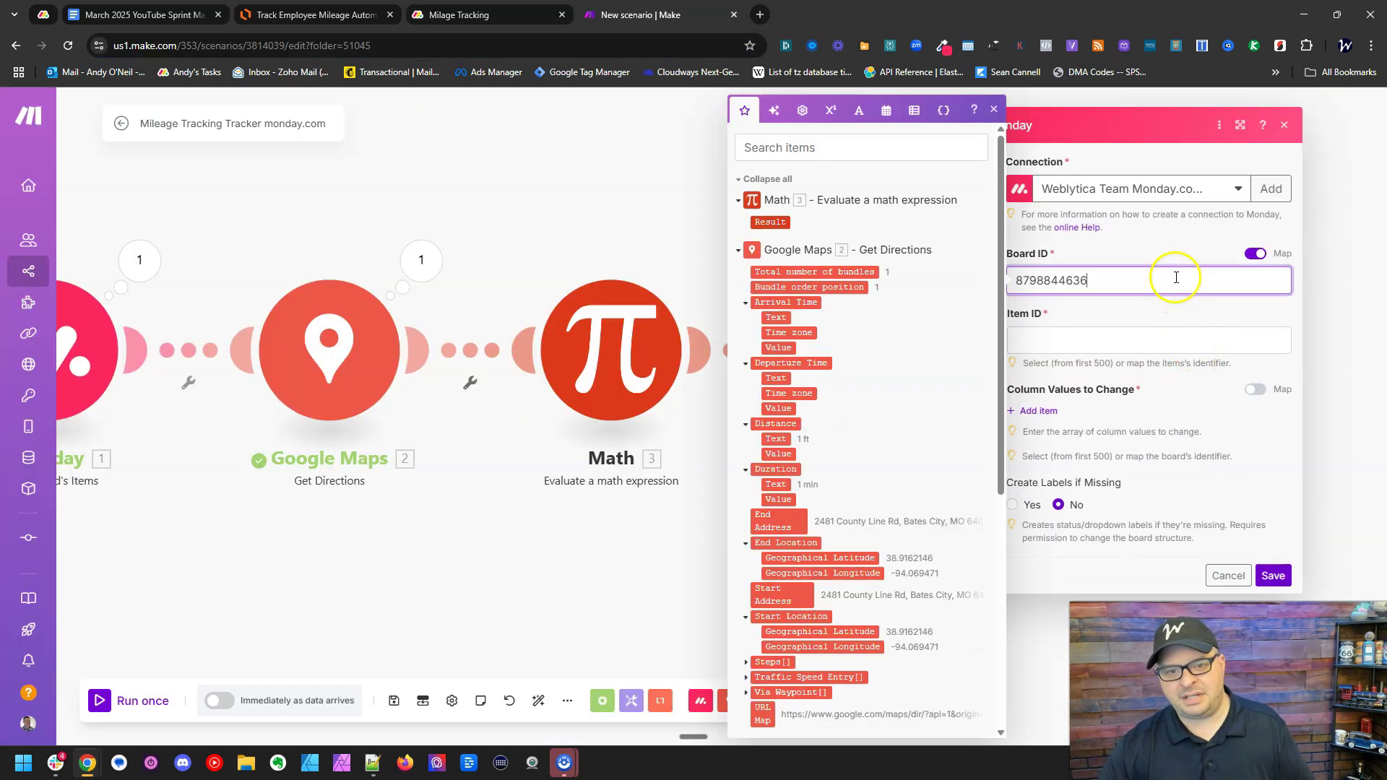
pyautogui.click(1256, 253)
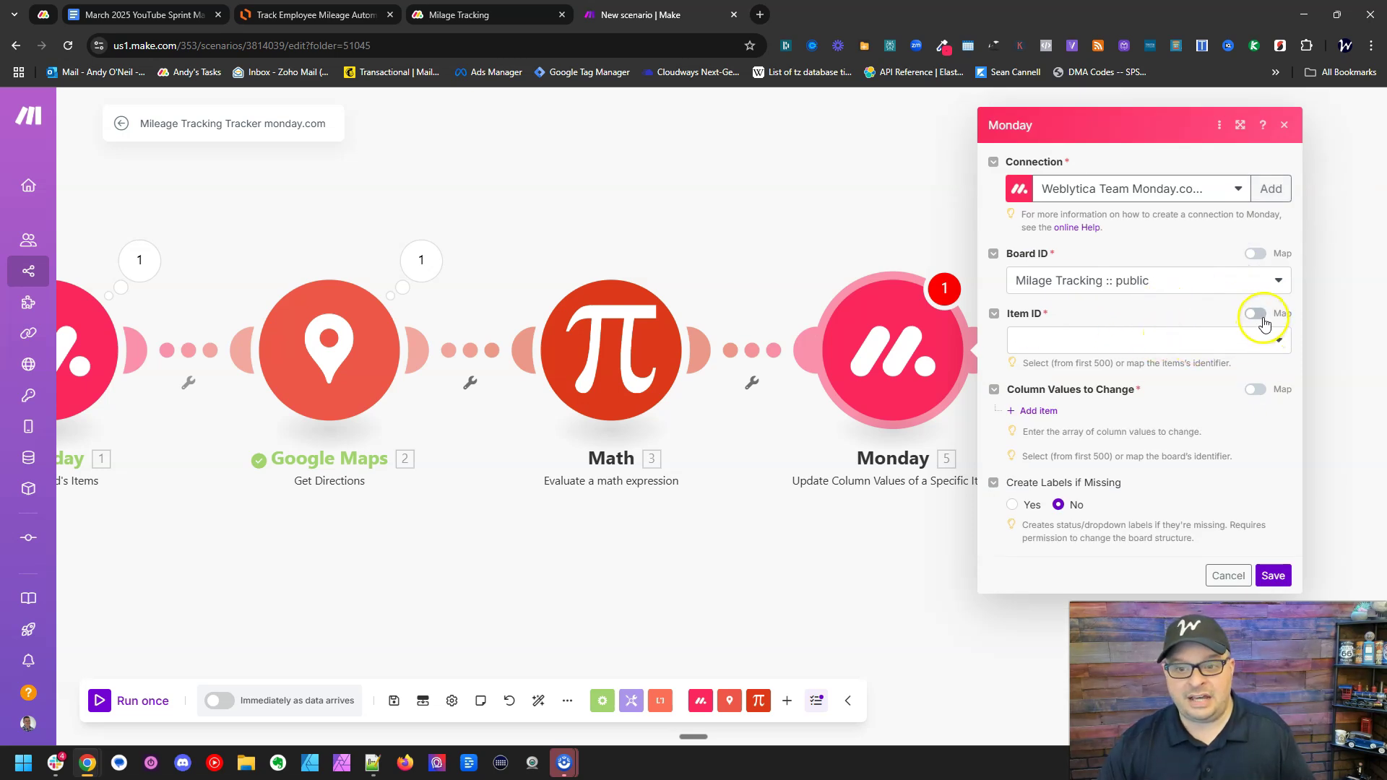
# Map the module's Item ID to the Pulse ID from the Monday Watch Board's Items output.
pyautogui.click(1255, 313)
pyautogui.click(1083, 342)
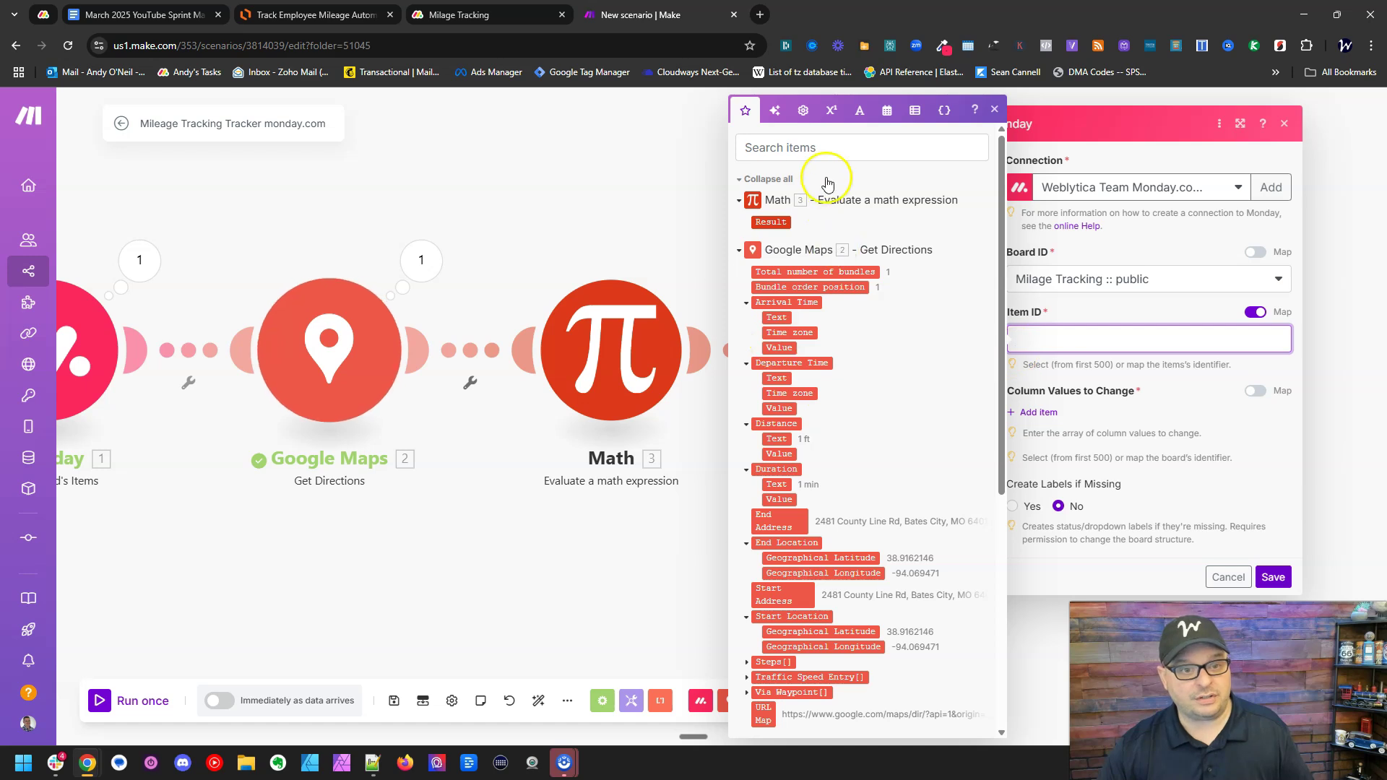
pyautogui.click(788, 181)
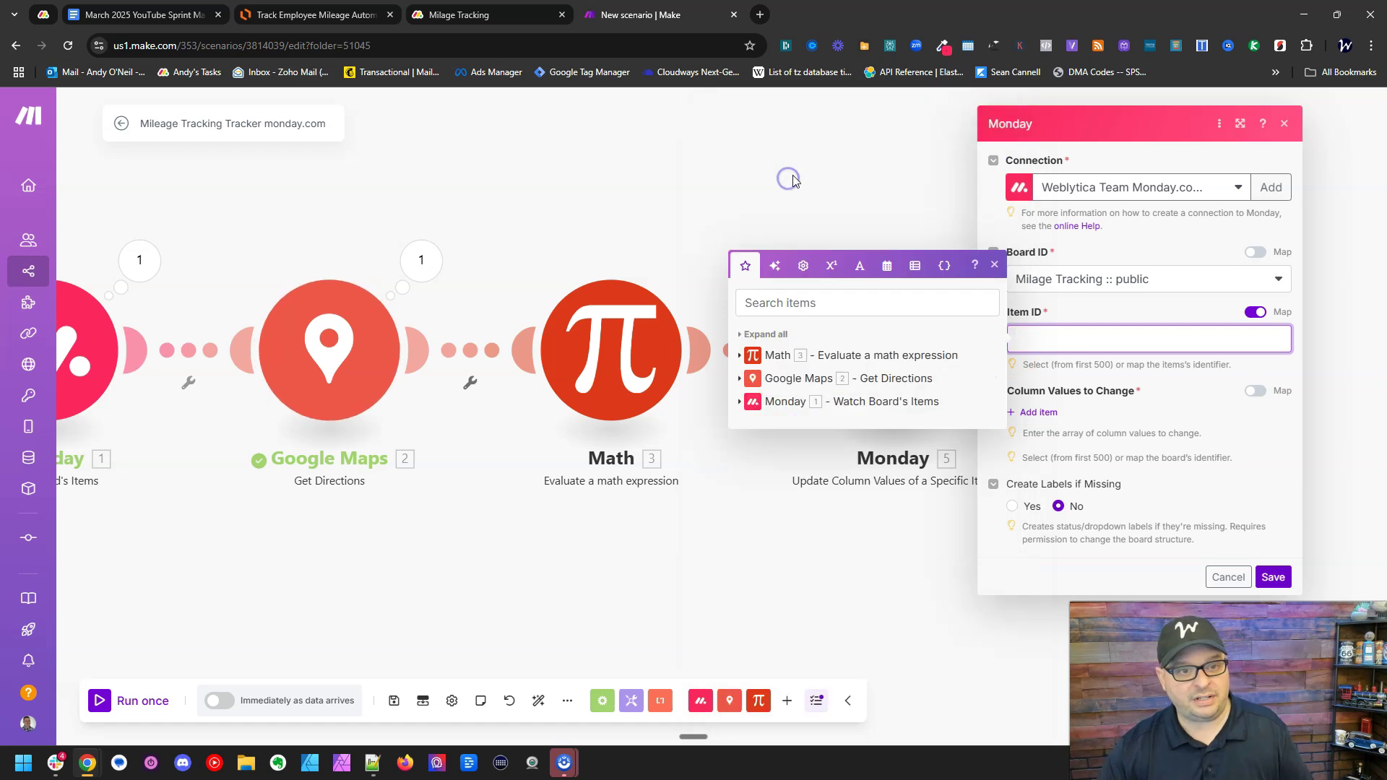
pyautogui.click(740, 405)
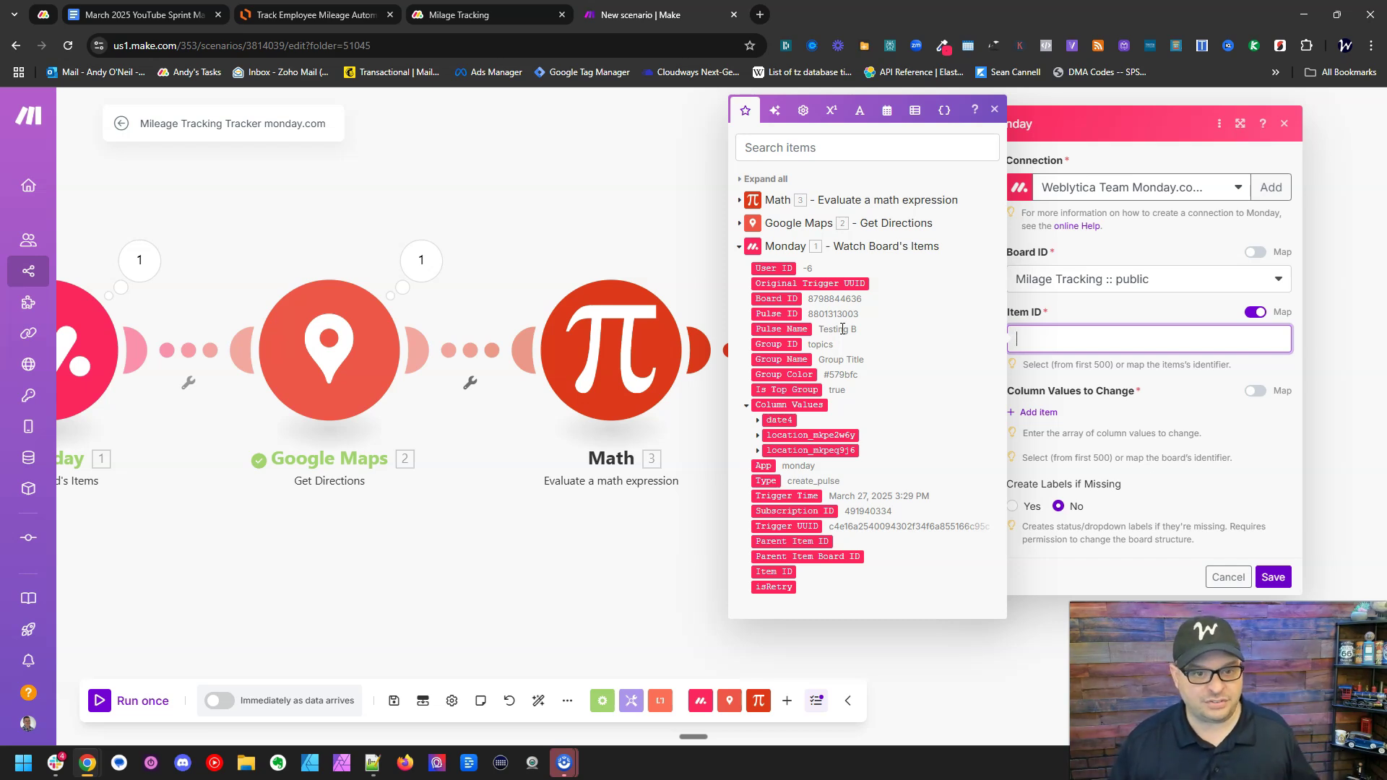
pyautogui.click(771, 319)
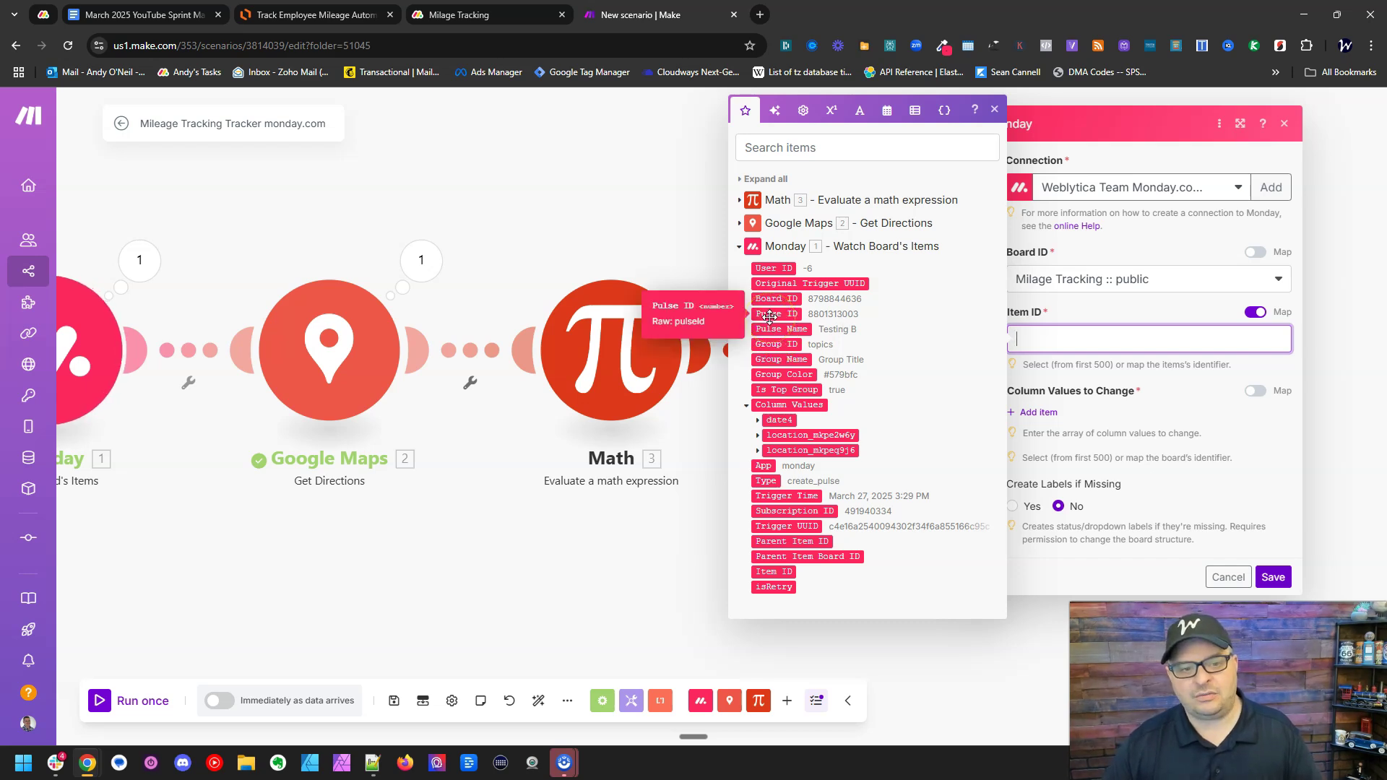
pyautogui.click(771, 314)
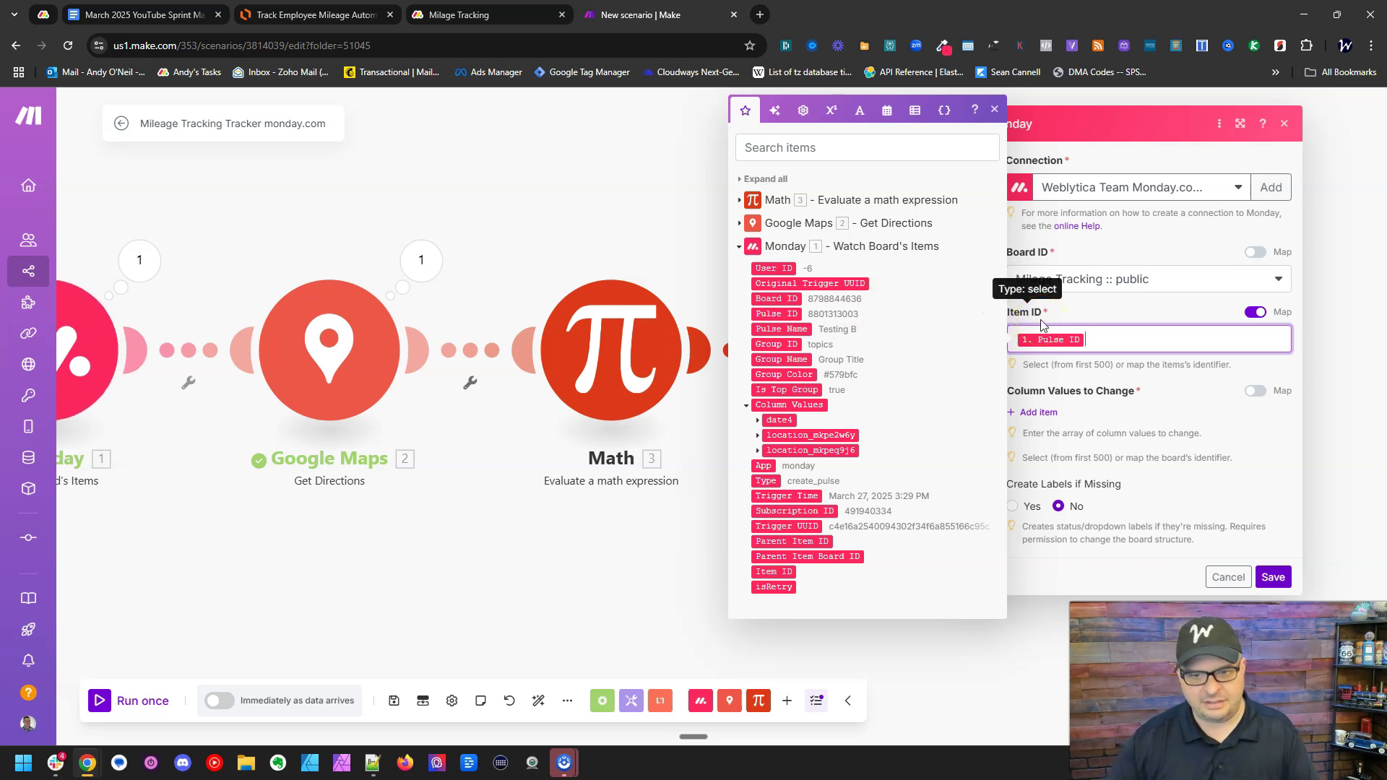
# Add an entry to the module's column values to change and choose the Miles column for it.
pyautogui.click(1038, 411)
pyautogui.click(1040, 412)
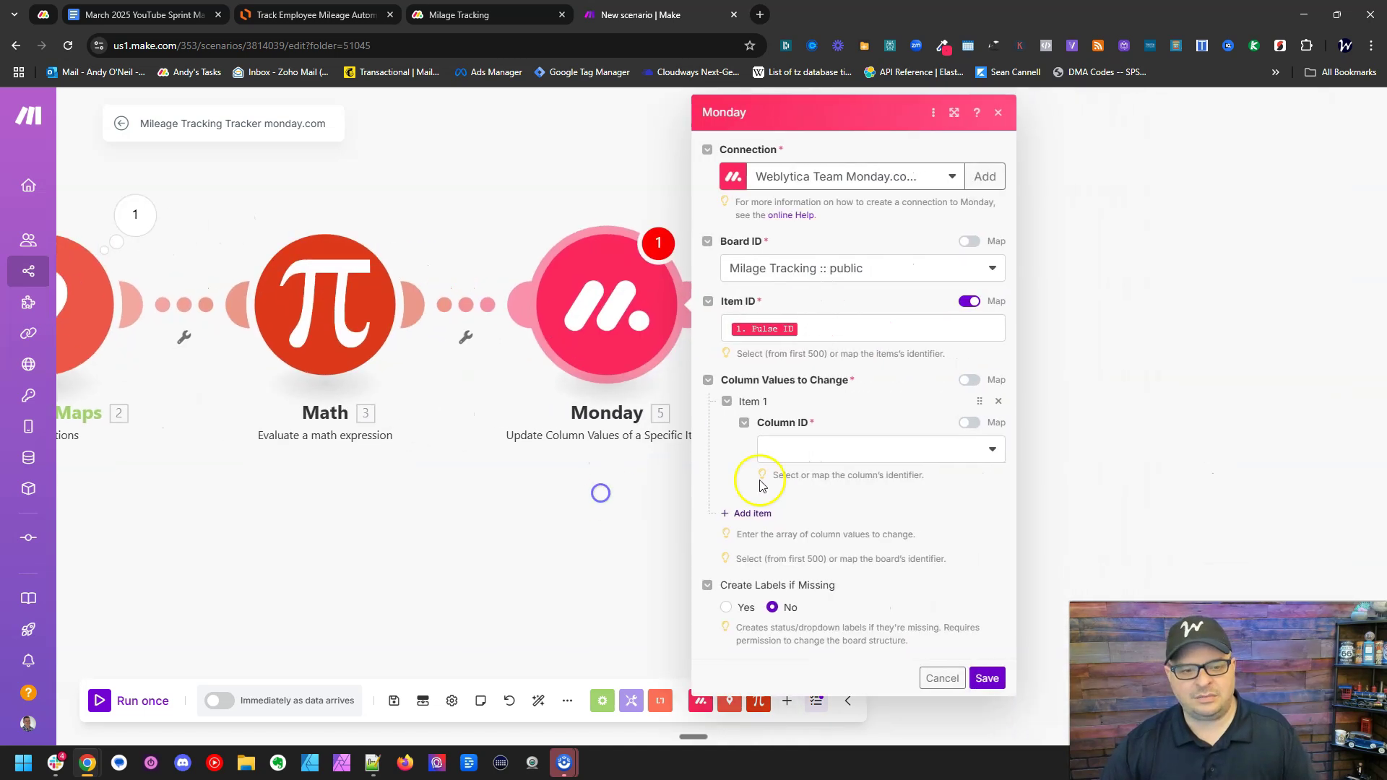
pyautogui.click(848, 452)
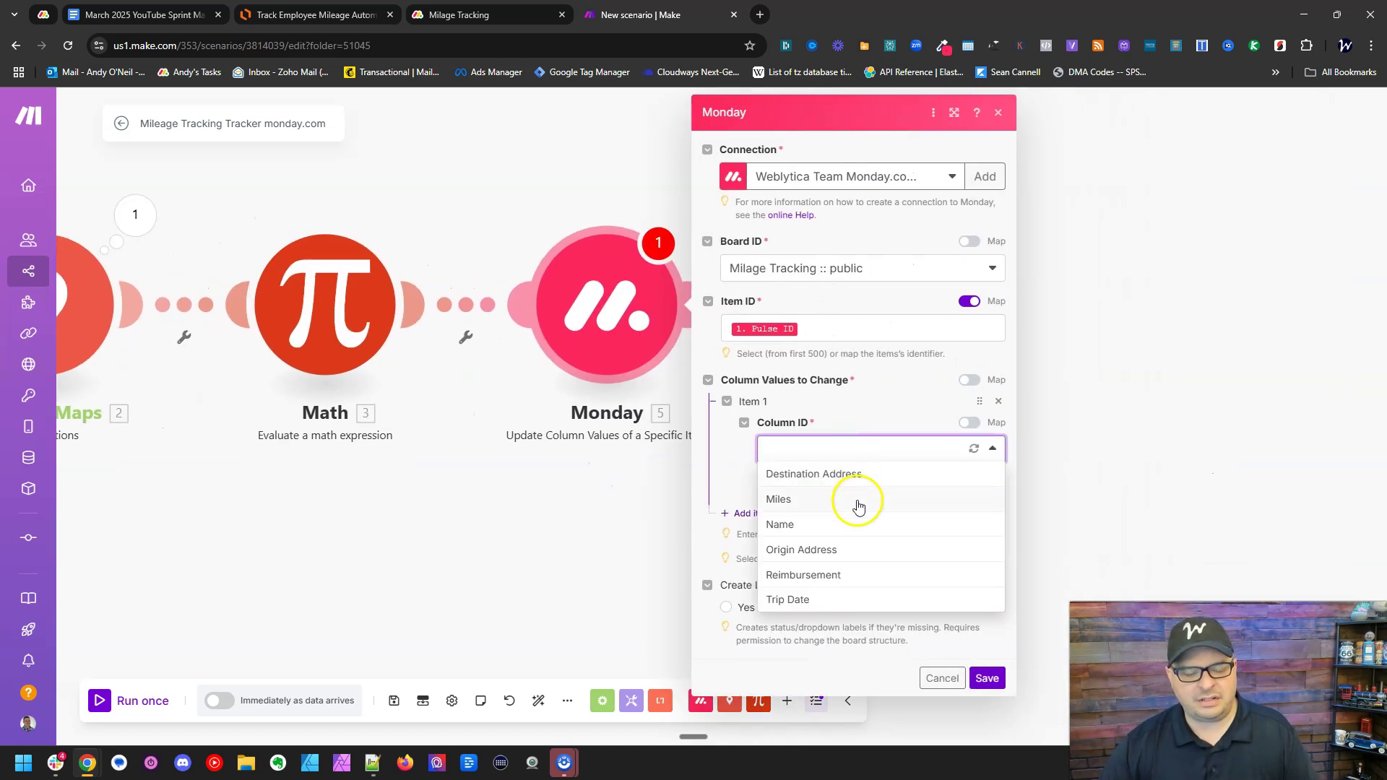
pyautogui.click(857, 498)
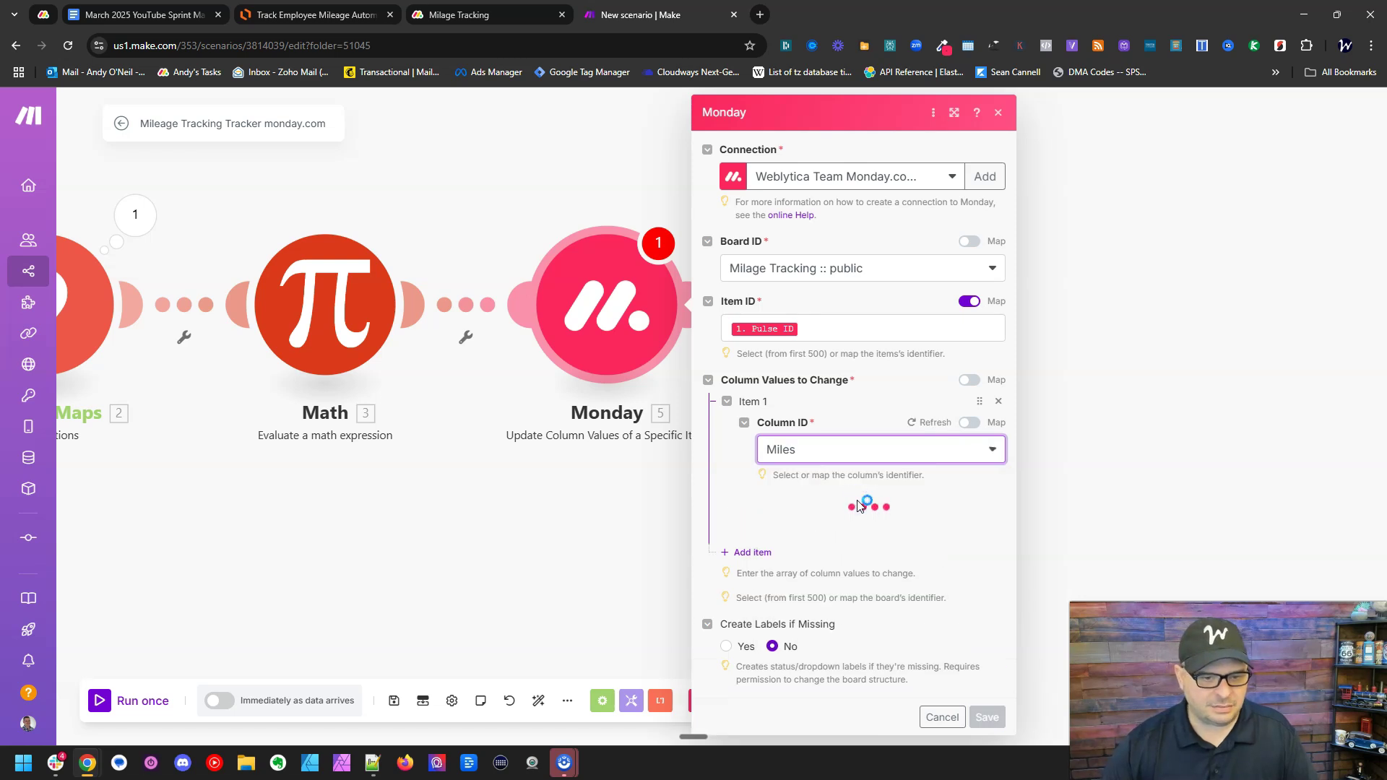
# Set the Miles value to parseNumber(Distance: Text; .), using the distance text from the Google Maps Get Directions output.
pyautogui.click(832, 527)
pyautogui.click(1012, 371)
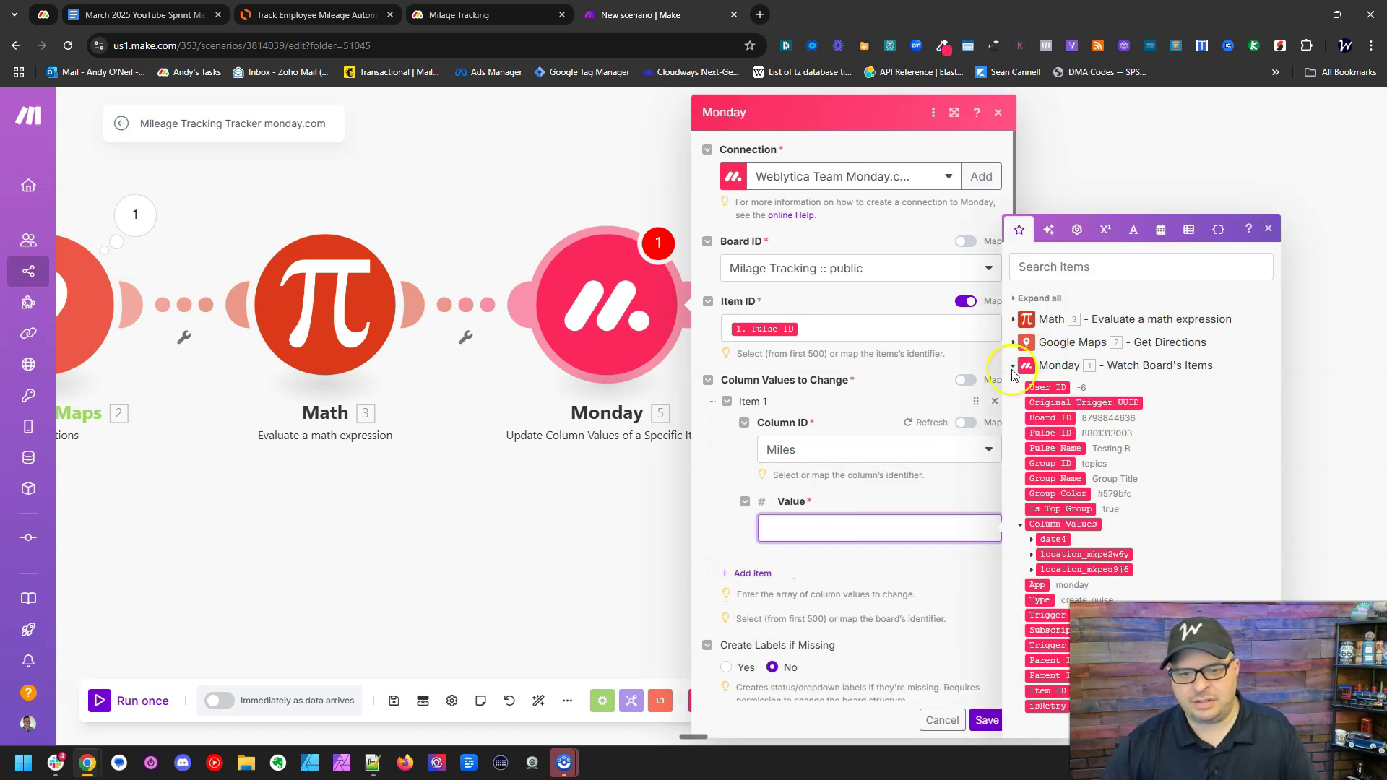
pyautogui.click(1016, 371)
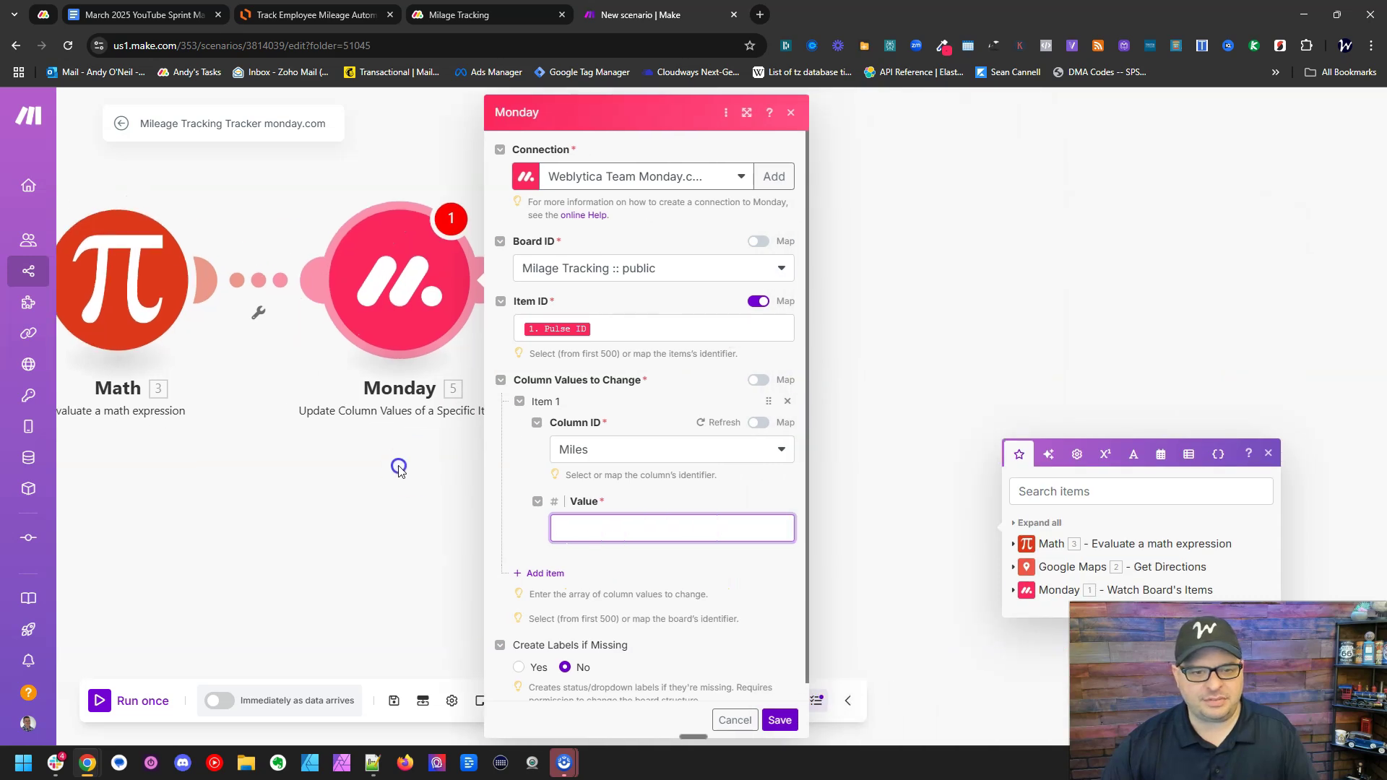
pyautogui.click(797, 570)
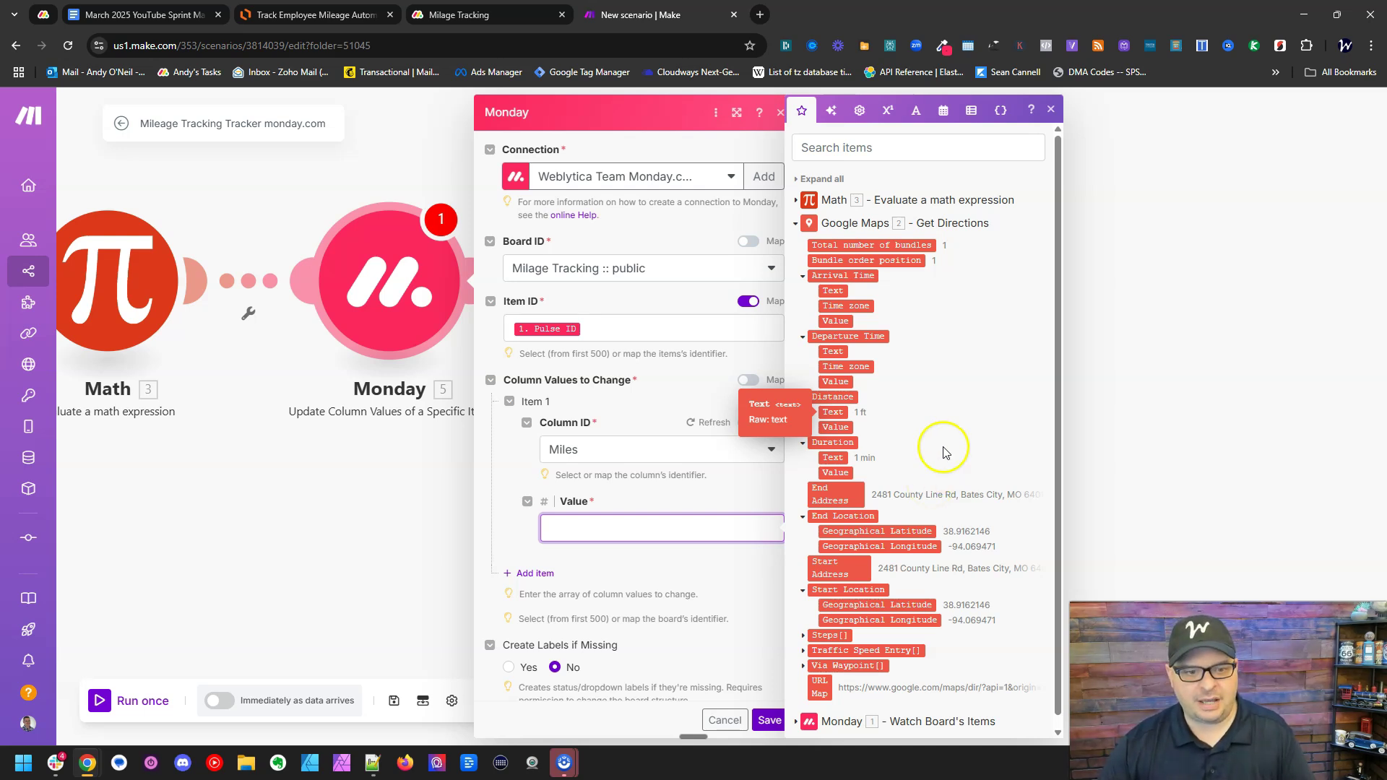
pyautogui.moveTo(839, 411); pyautogui.dragTo(839, 410)
pyautogui.click(839, 410)
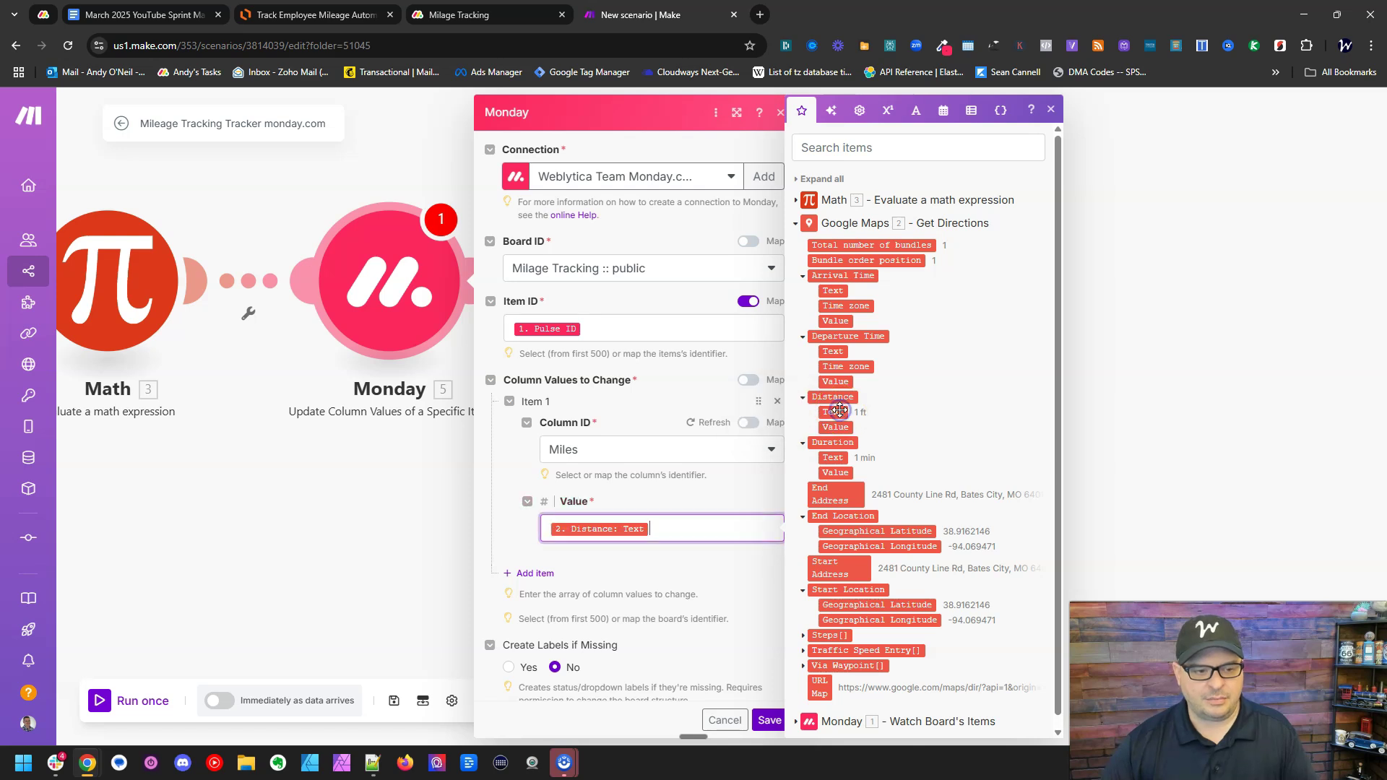
pyautogui.write('parseNumber(')
pyautogui.press('End')
pyautogui.write(';.)')
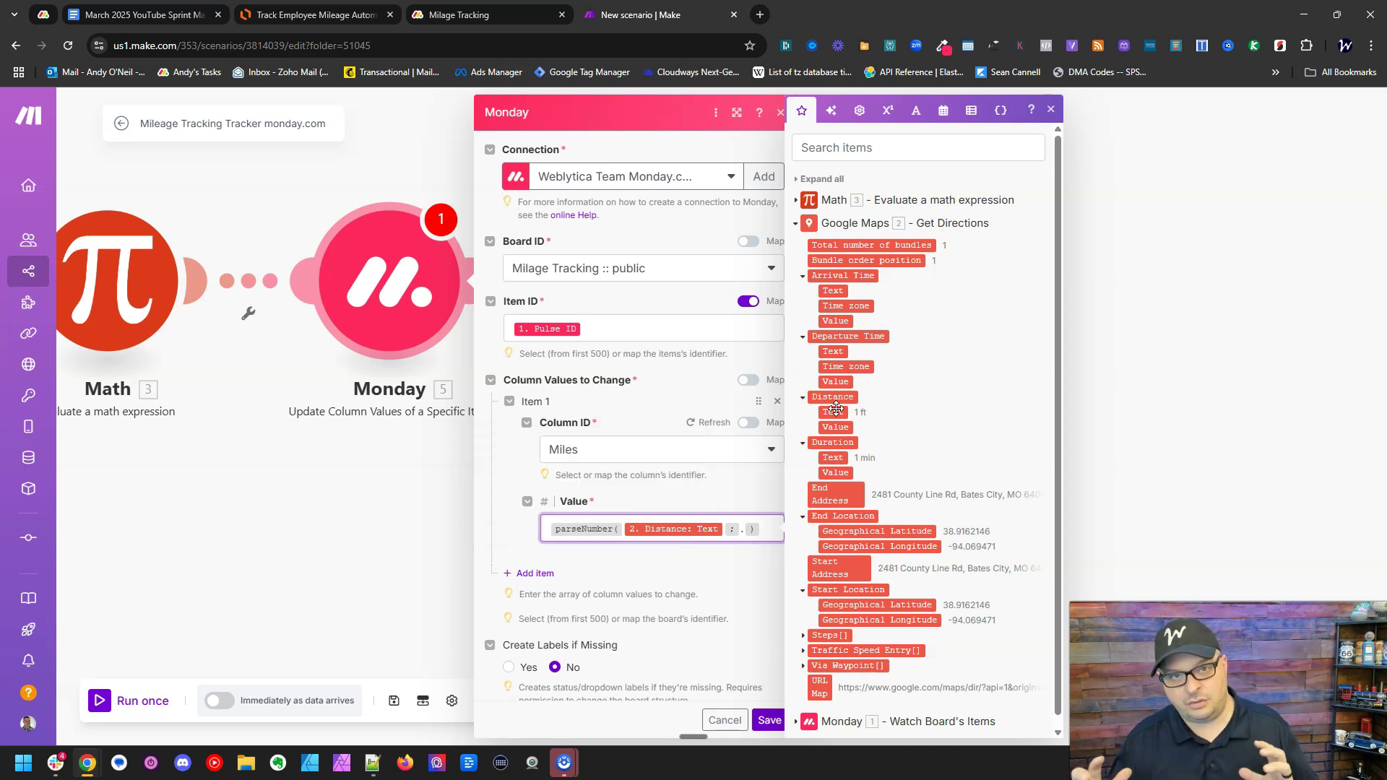
# Add a second column value for Reimbursement mapped to the Math module's Result, and save the Monday module.
pyautogui.click(532, 572)
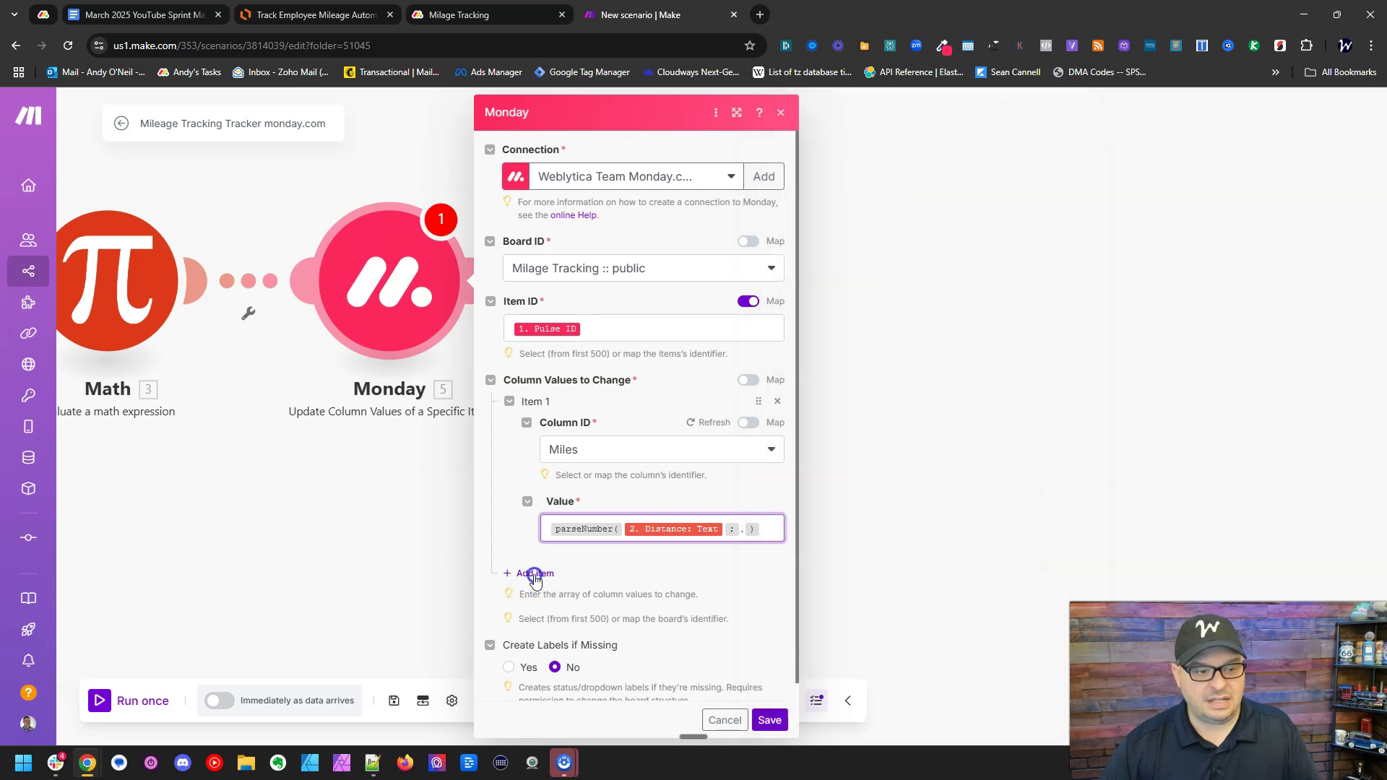
pyautogui.scroll(-2, 538, 505)
pyautogui.click(589, 489)
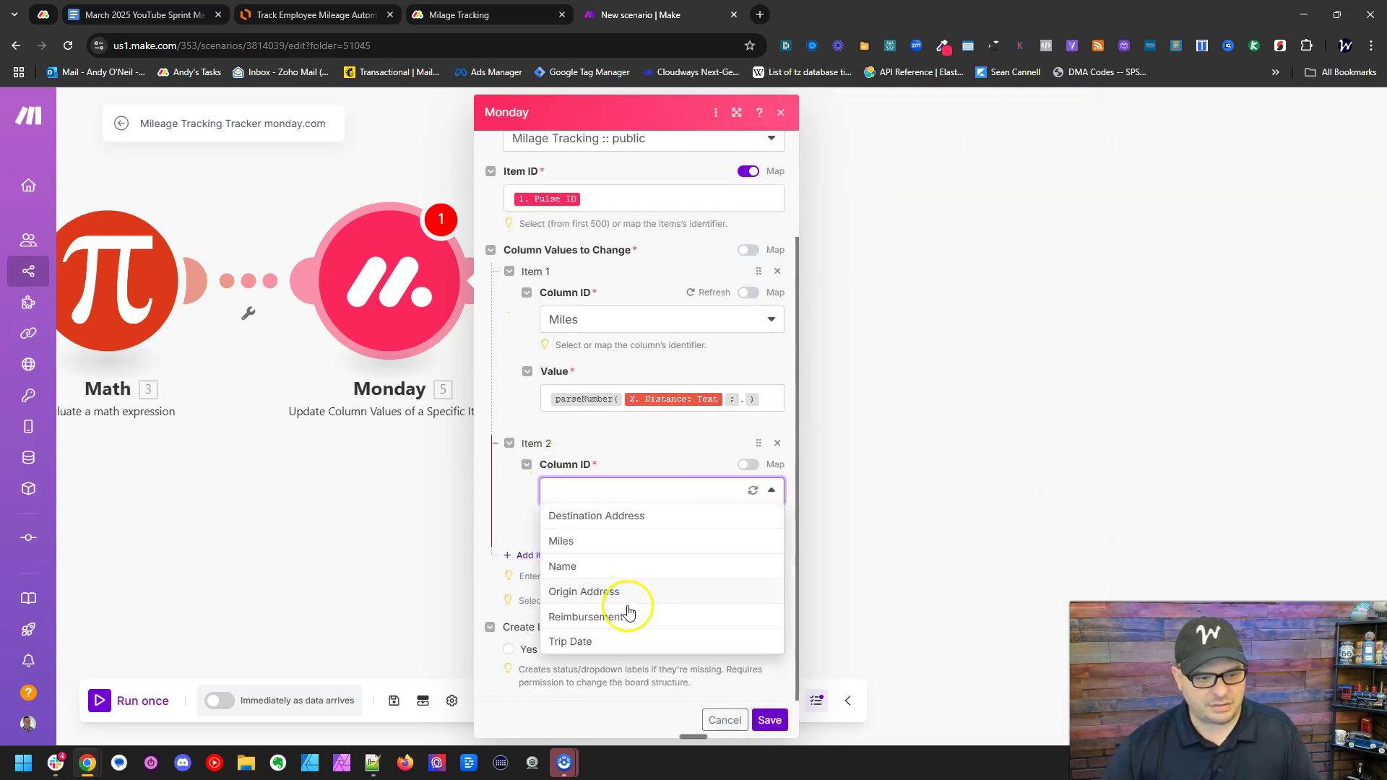
pyautogui.click(623, 615)
pyautogui.click(619, 570)
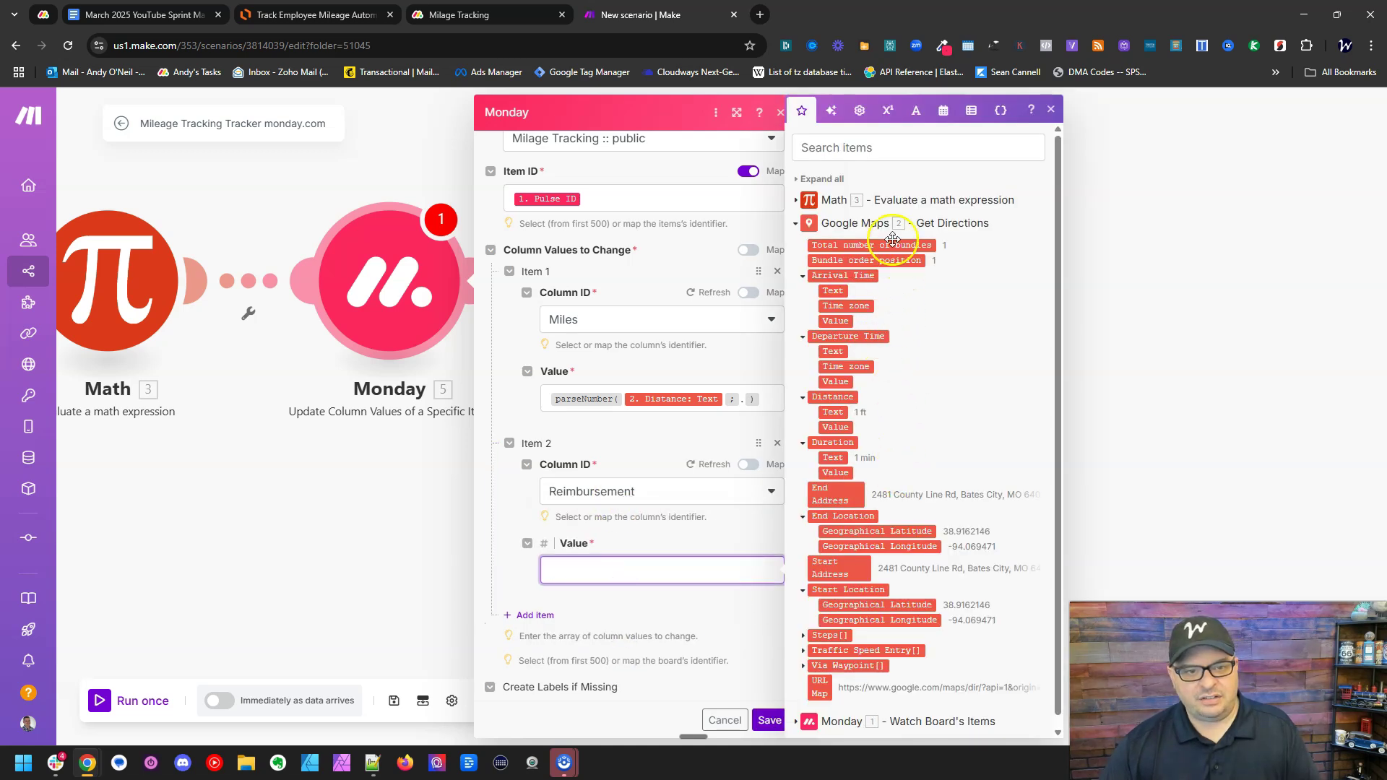
pyautogui.click(795, 206)
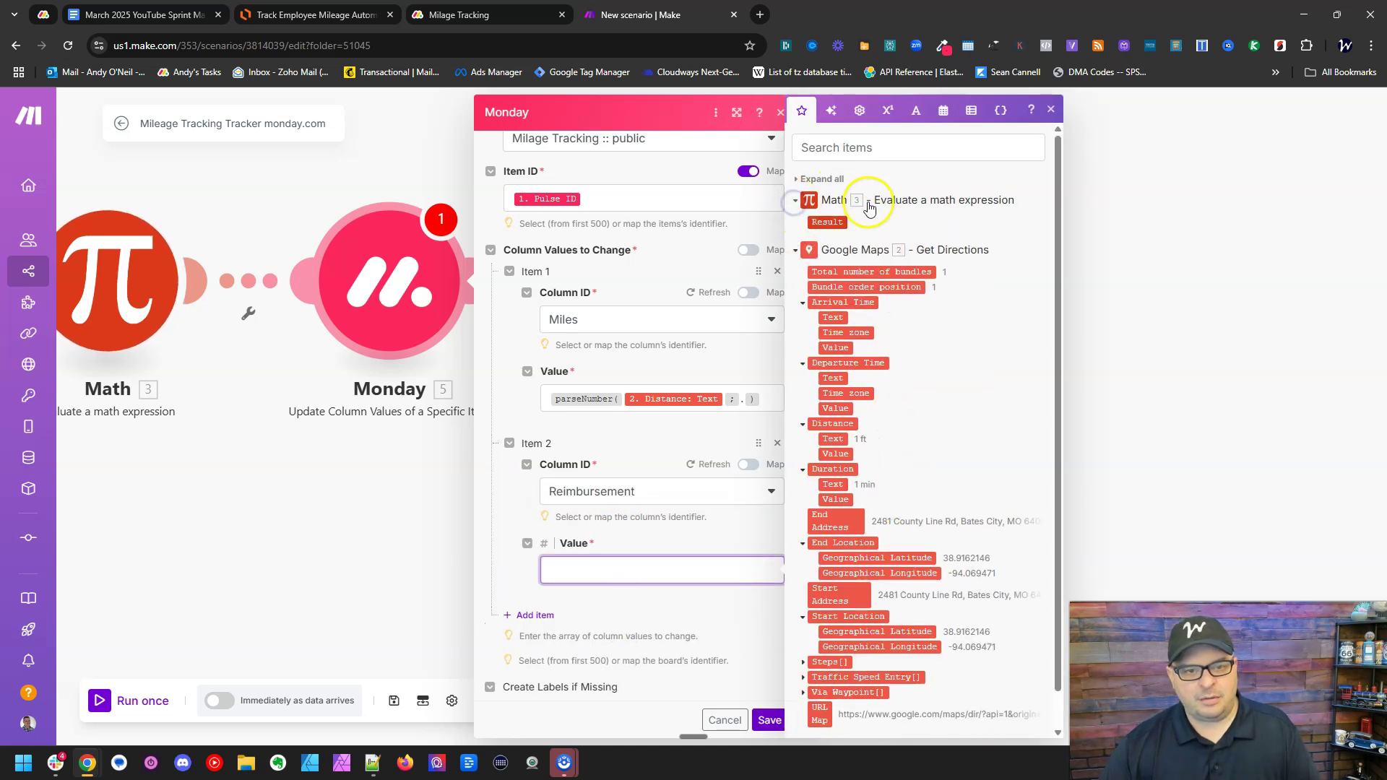
pyautogui.click(829, 221)
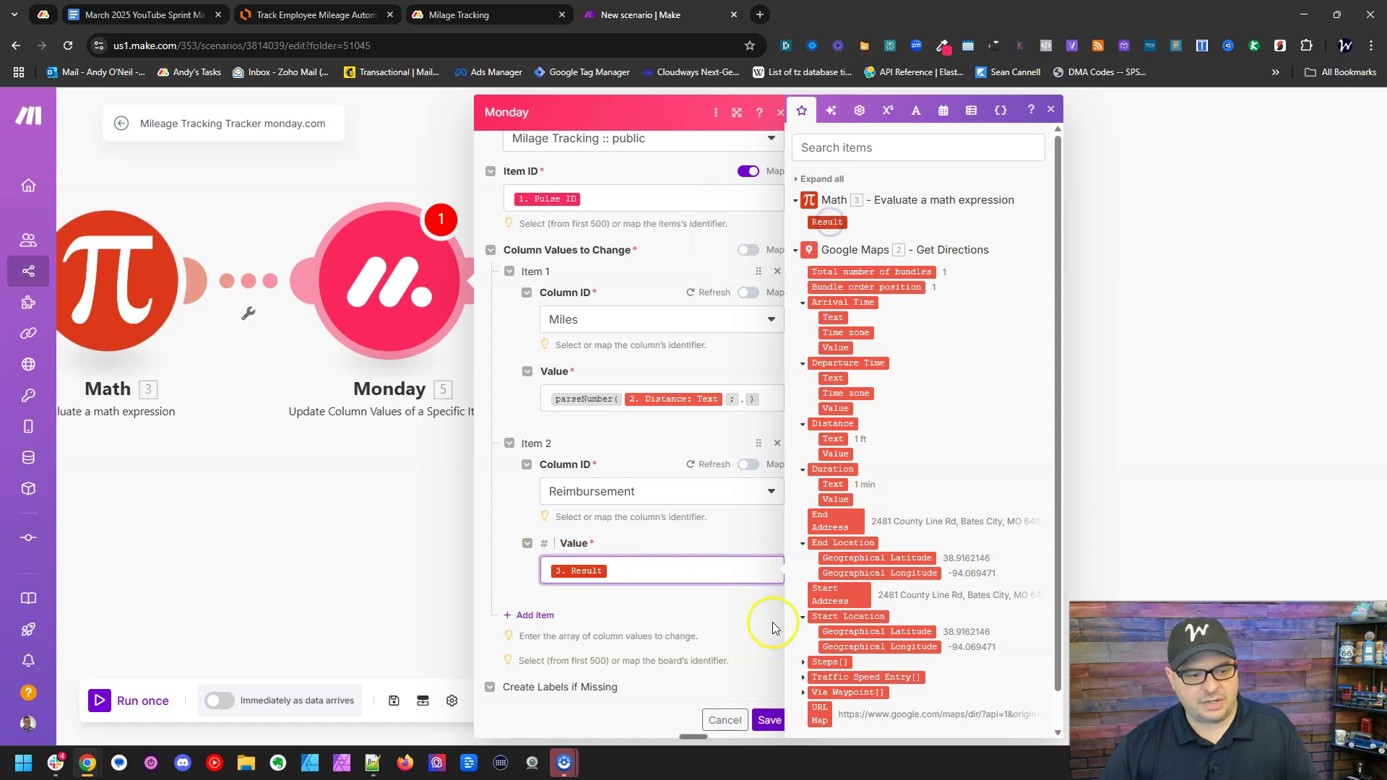
pyautogui.scroll(-1, 706, 628)
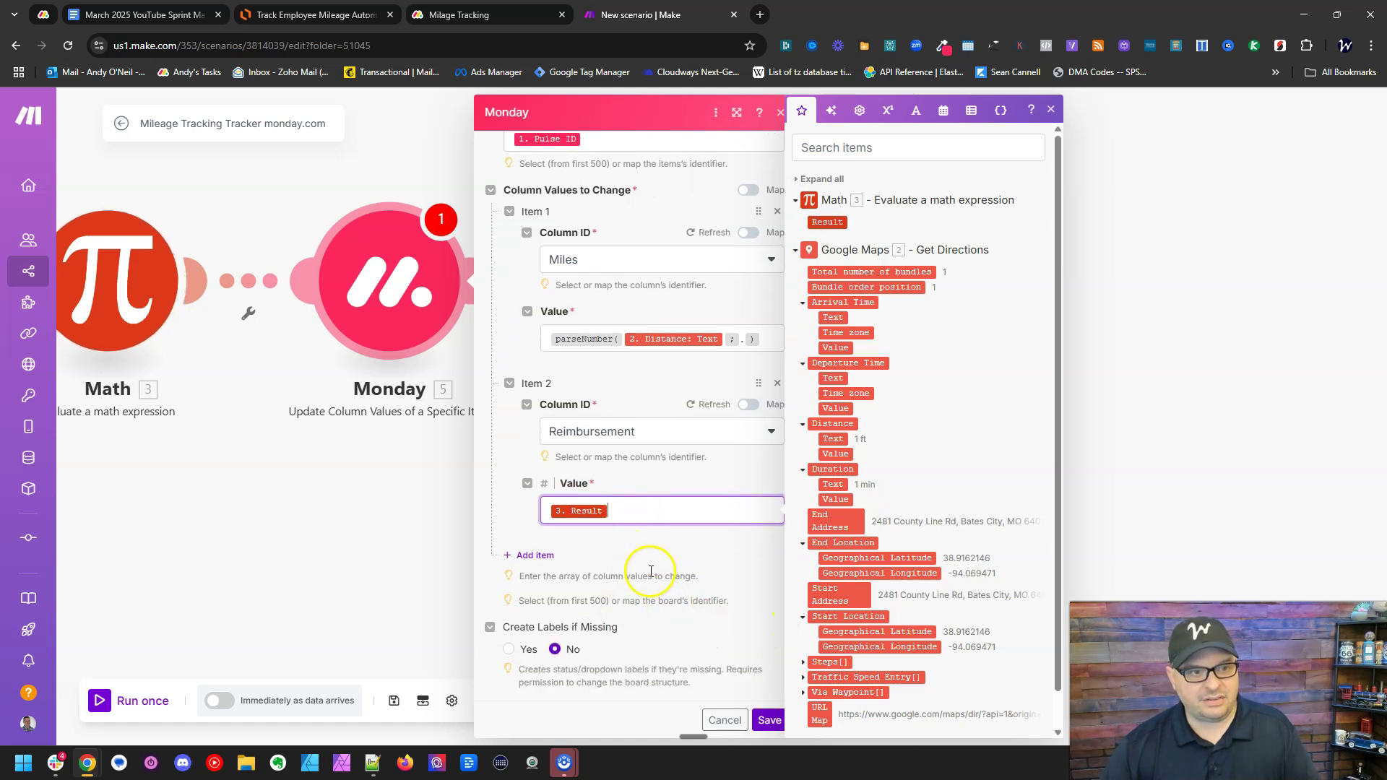
pyautogui.click(768, 723)
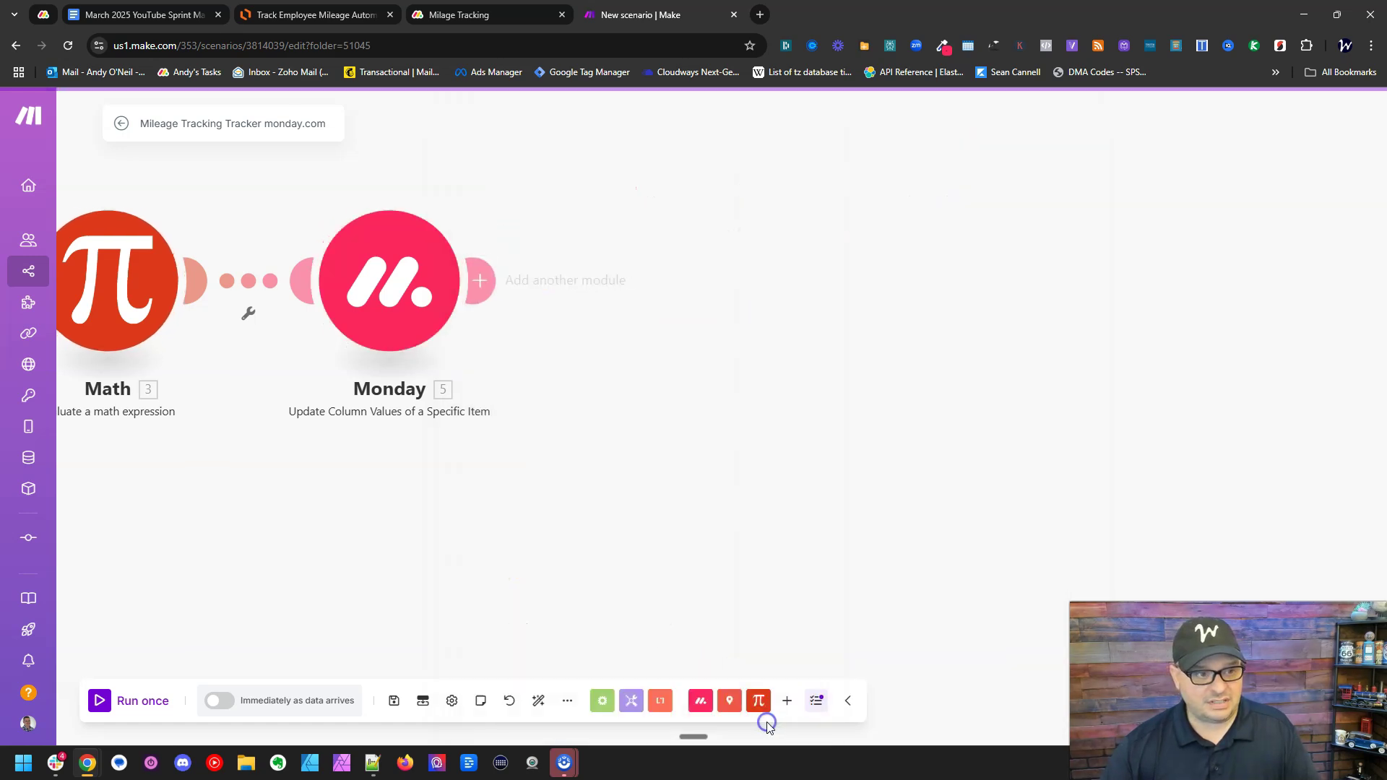
# Auto-align the scenario's modules and save the scenario.
pyautogui.click(537, 702)
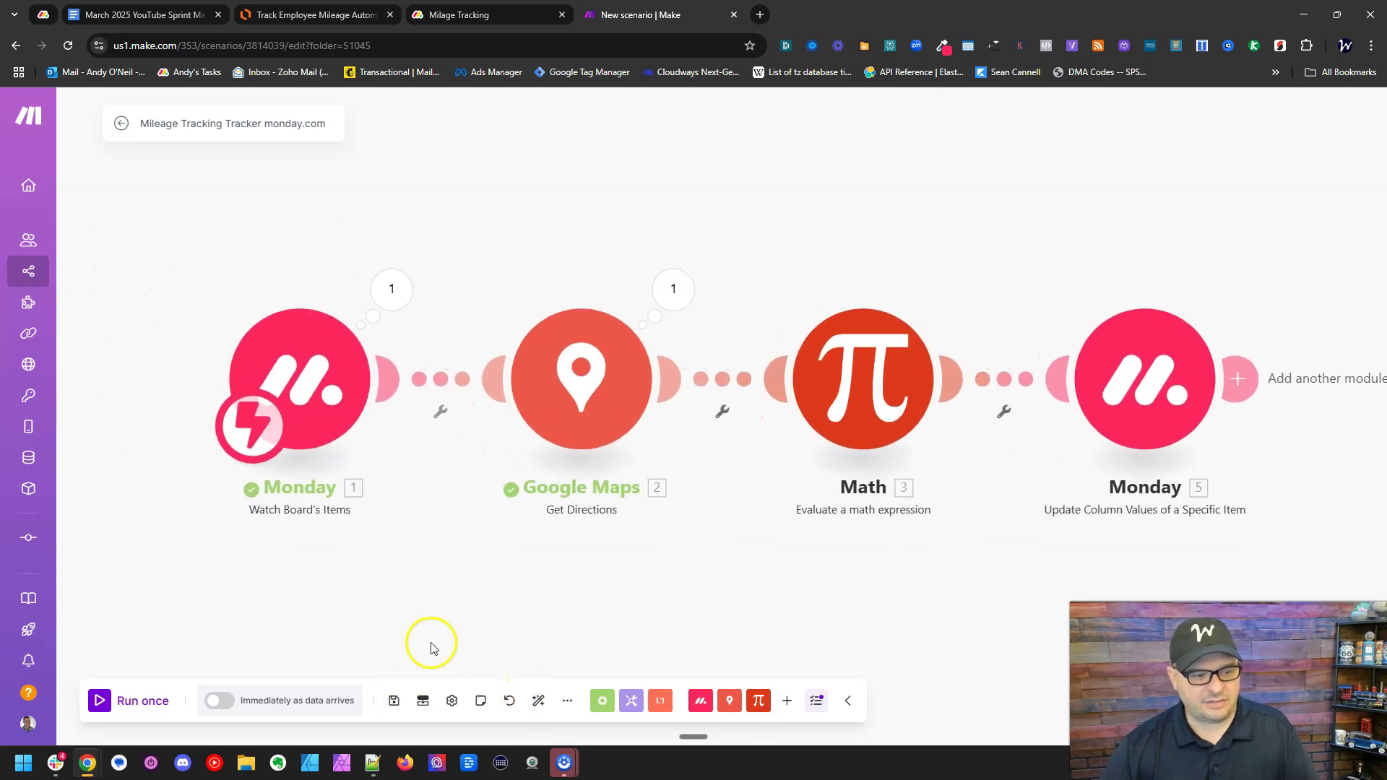
pyautogui.click(394, 698)
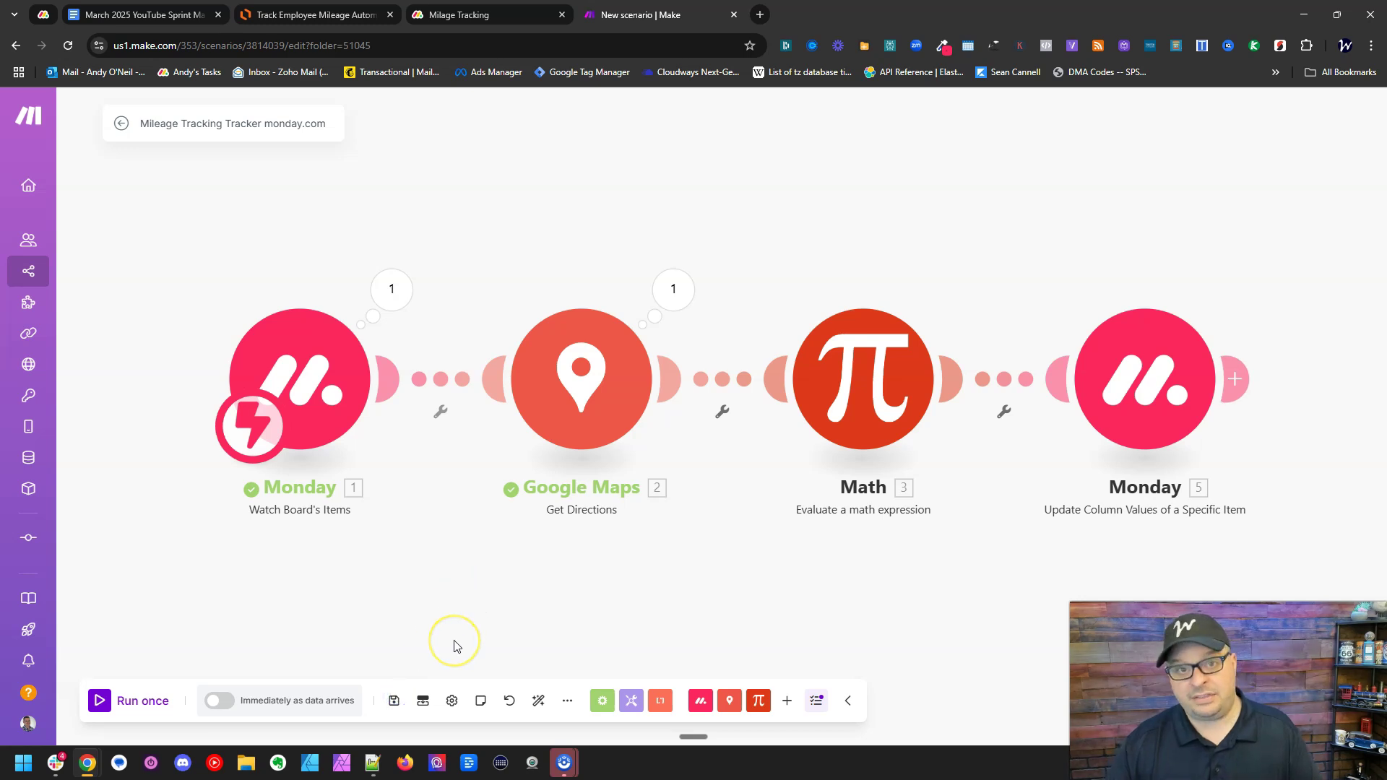
pyautogui.click(394, 701)
pyautogui.click(537, 697)
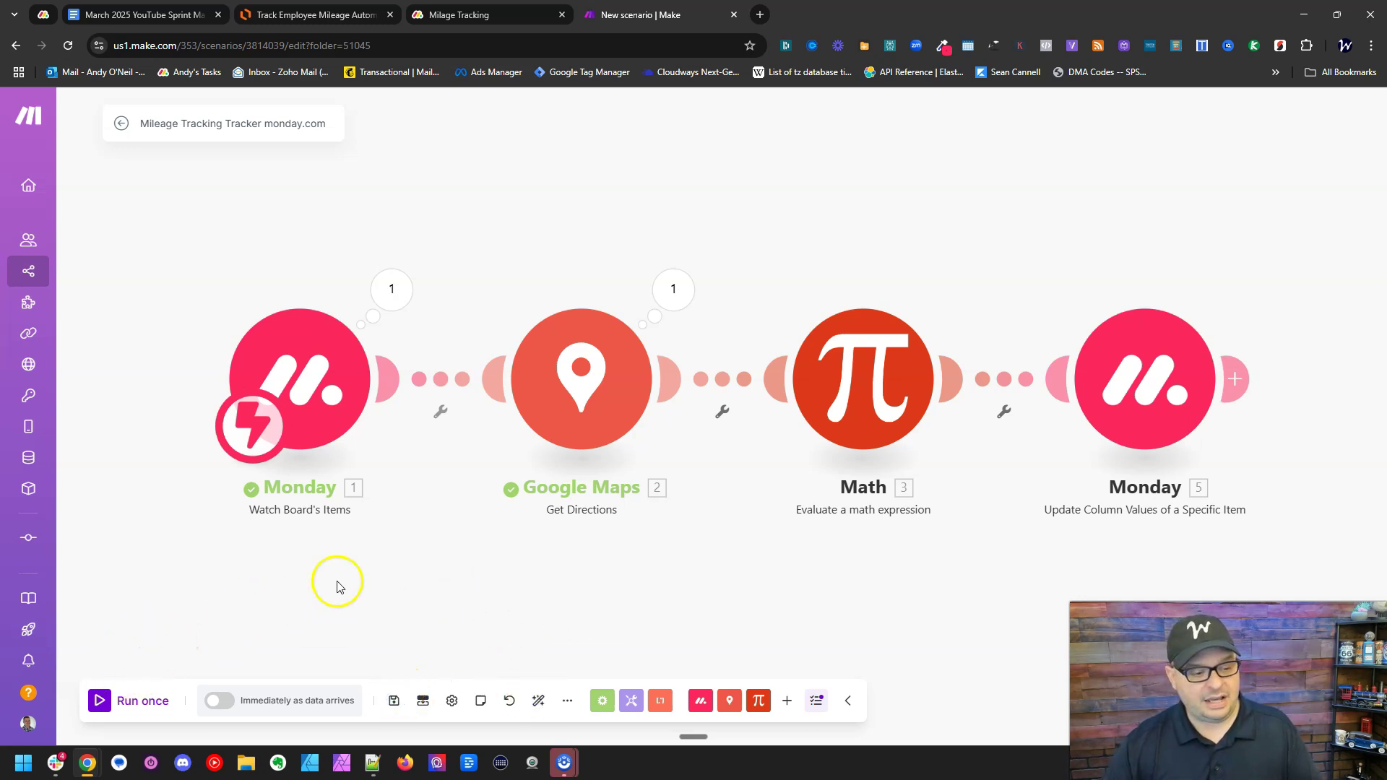
# Check the scenario's schedule setting and run the scenario once to listen for new data.
pyautogui.click(296, 702)
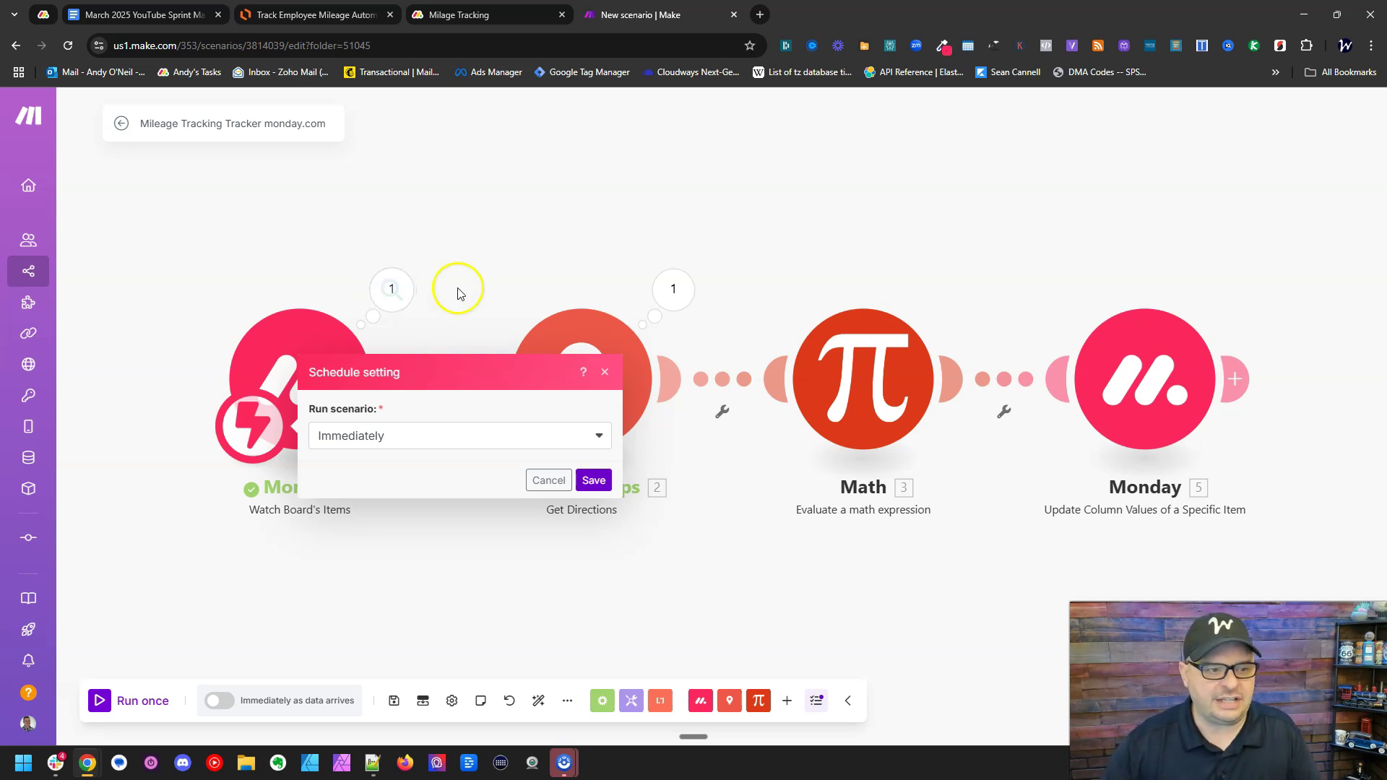
pyautogui.click(477, 170)
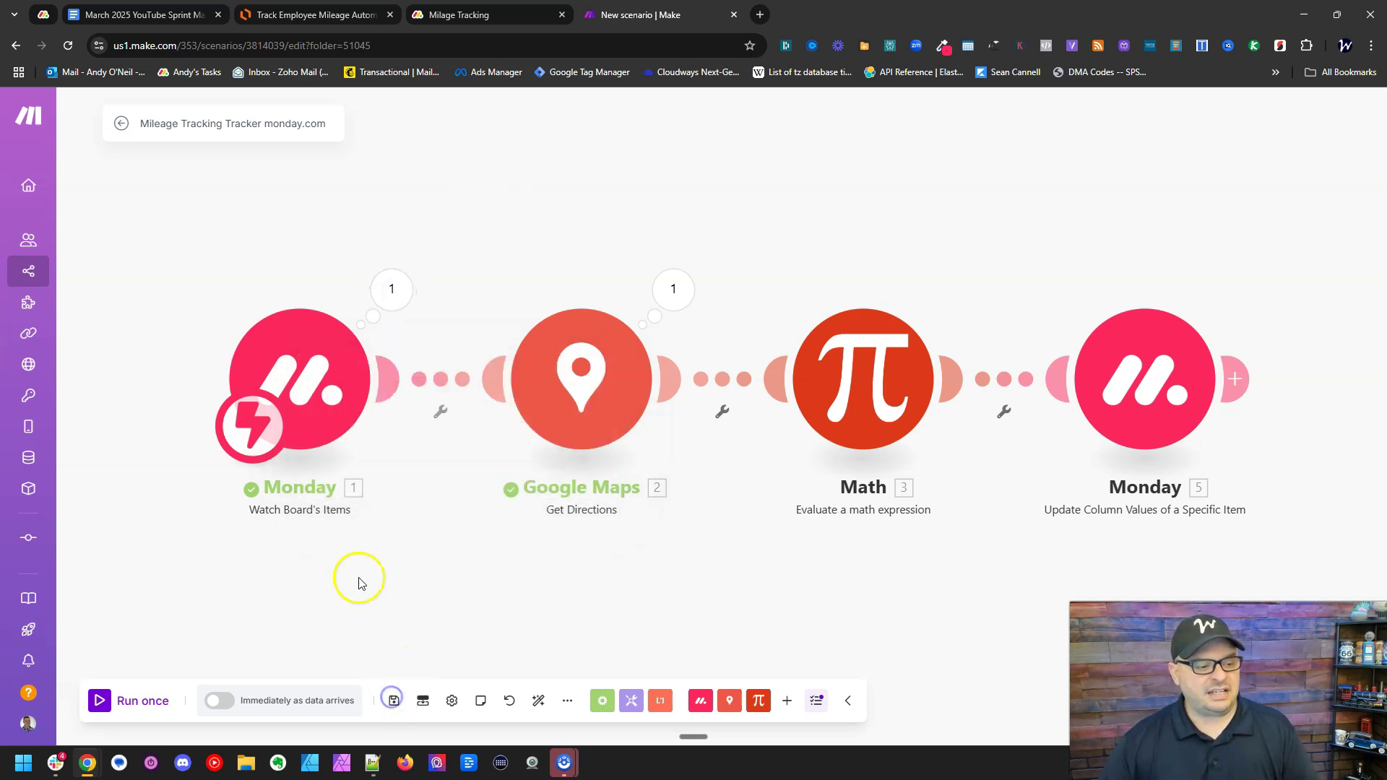
pyautogui.click(101, 703)
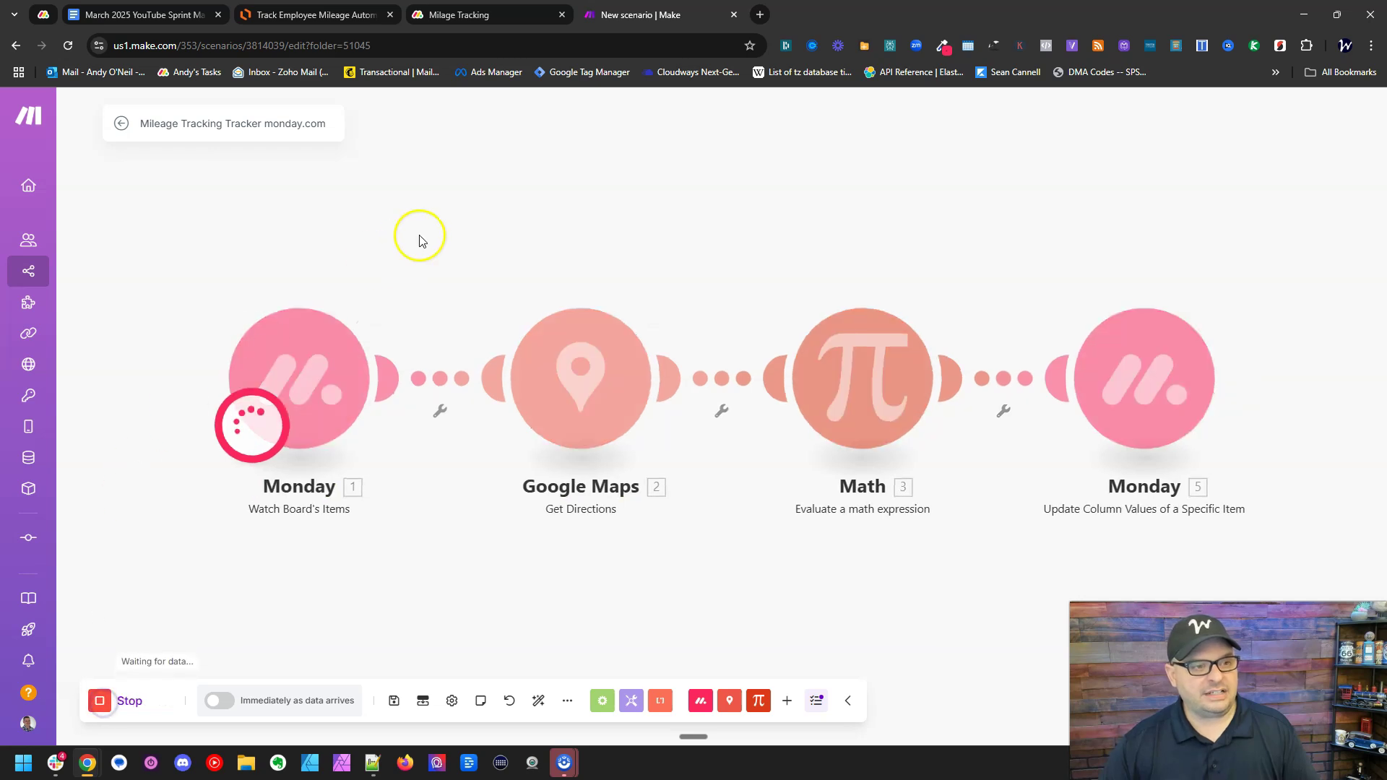
# Switch to the Milage Tracking board in monday.com and archive all existing trips in its main table.
pyautogui.click(476, 14)
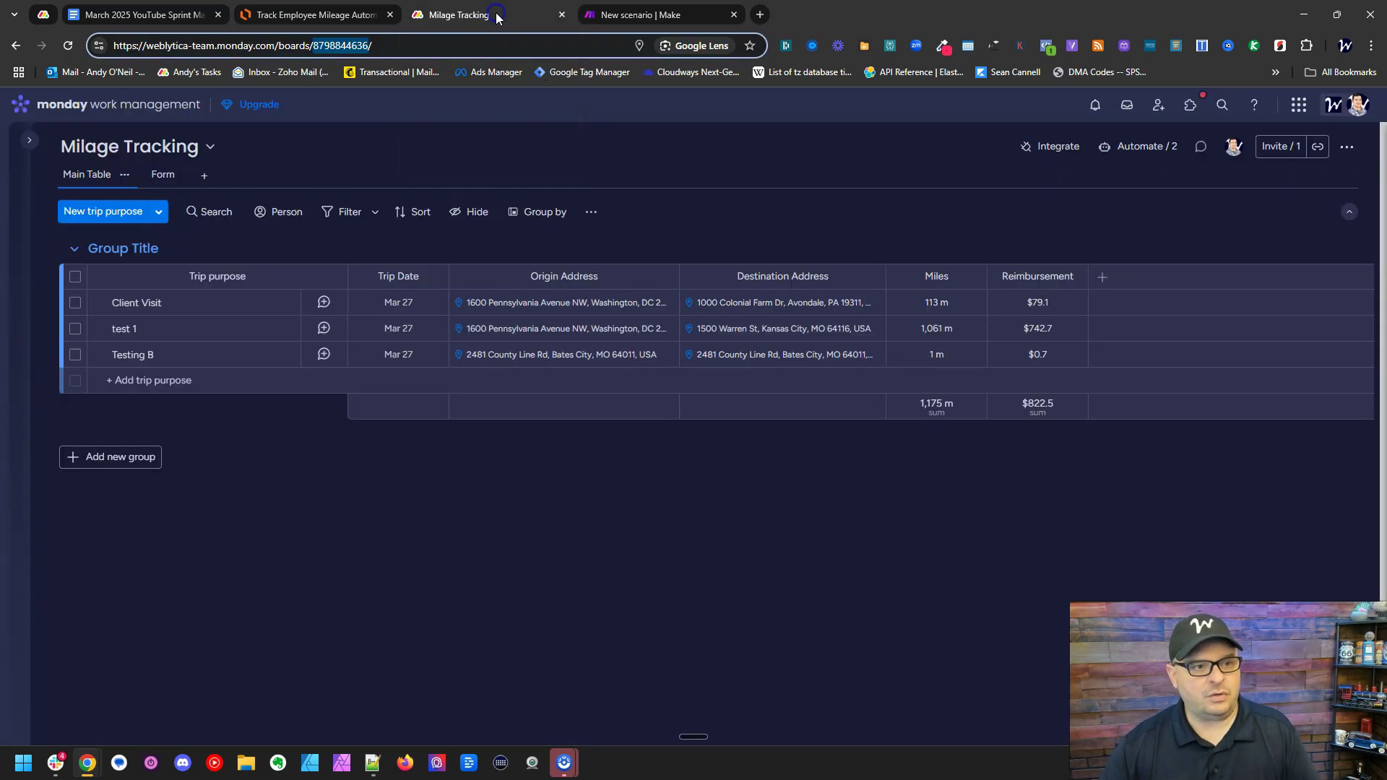
pyautogui.click(165, 176)
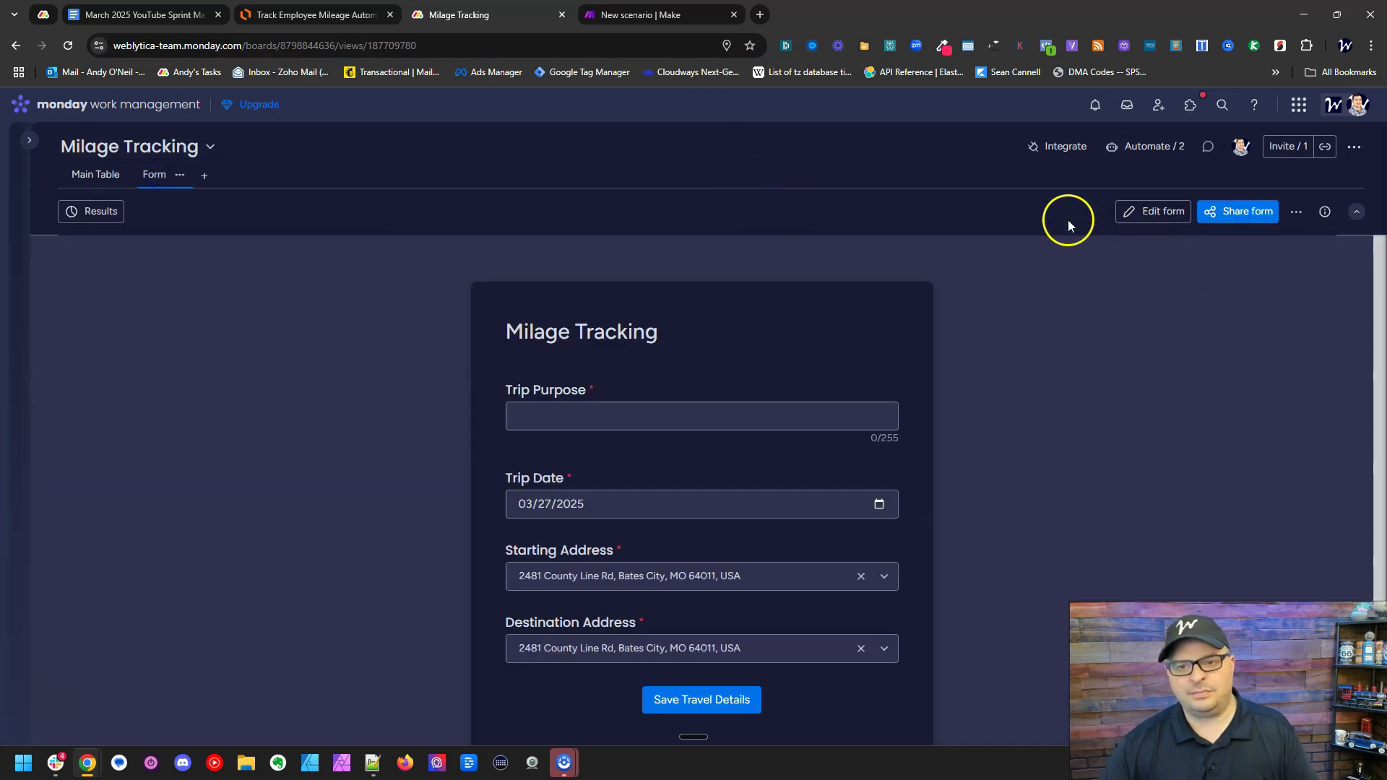
pyautogui.click(89, 175)
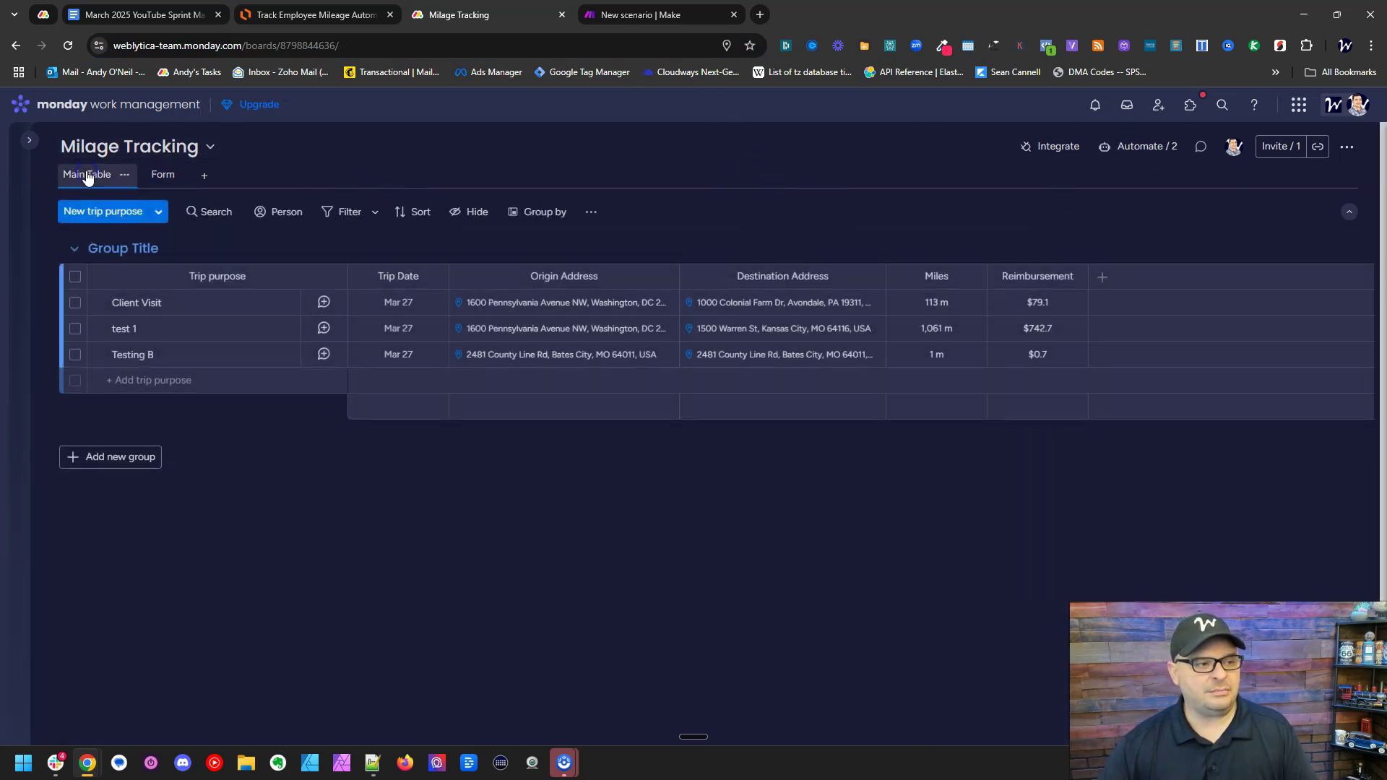
pyautogui.click(75, 277)
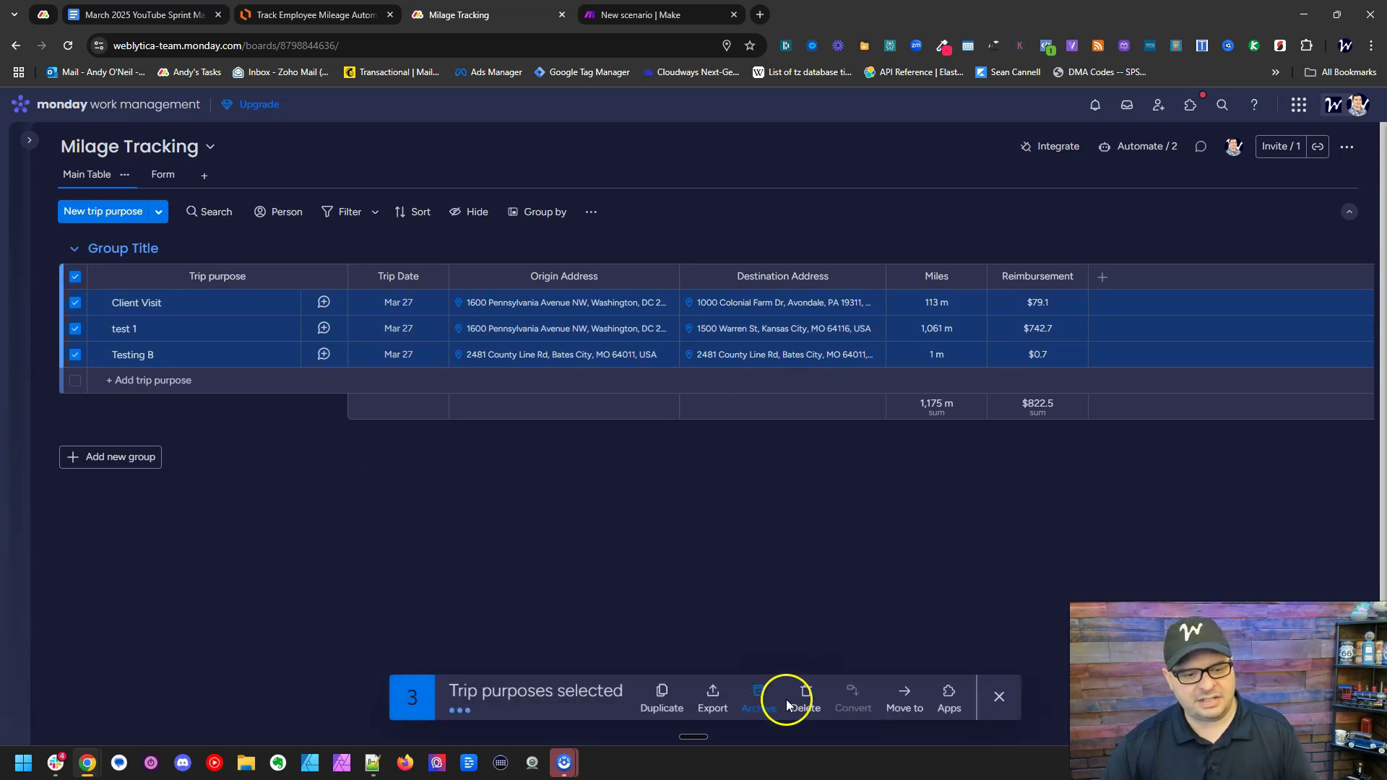
pyautogui.click(758, 698)
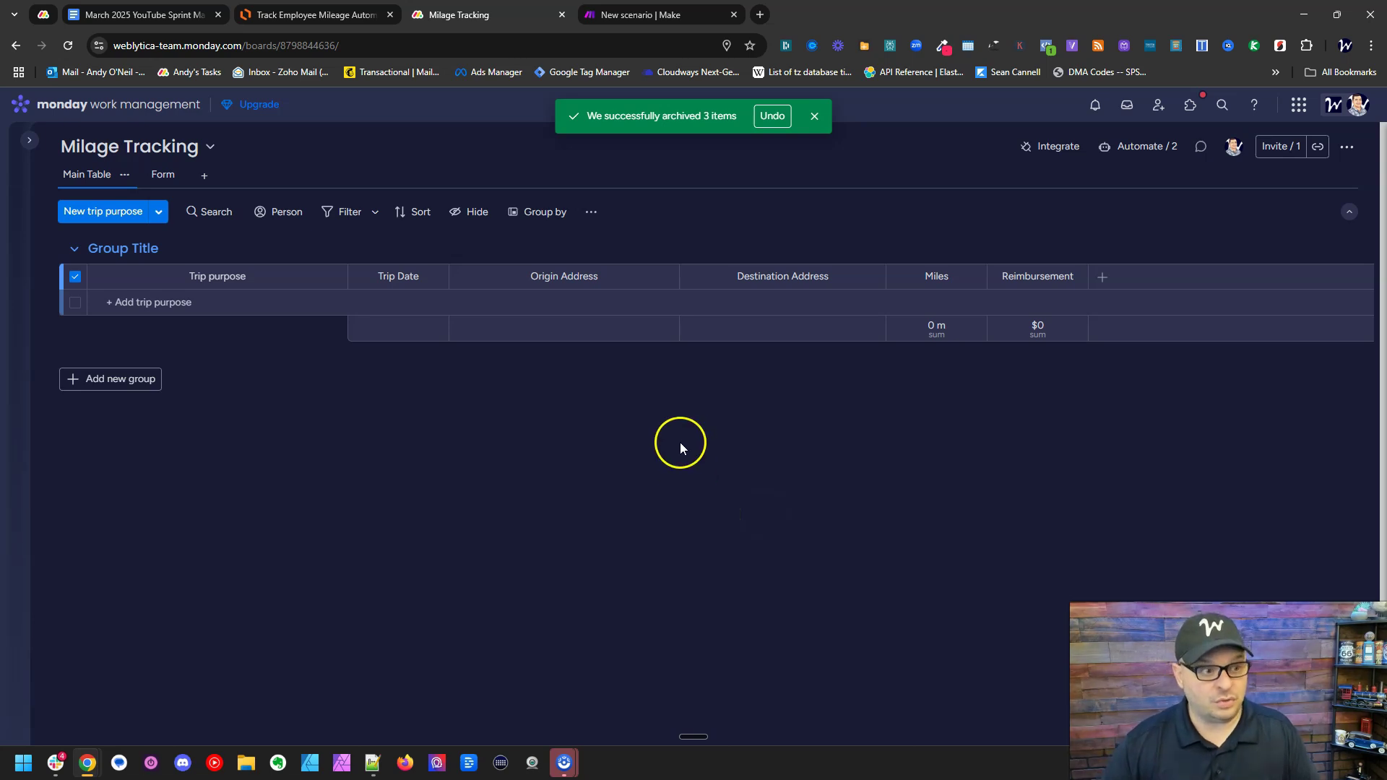
# In the board's form, enter Final Test as the trip purpose and fill in the starting address.
pyautogui.click(162, 174)
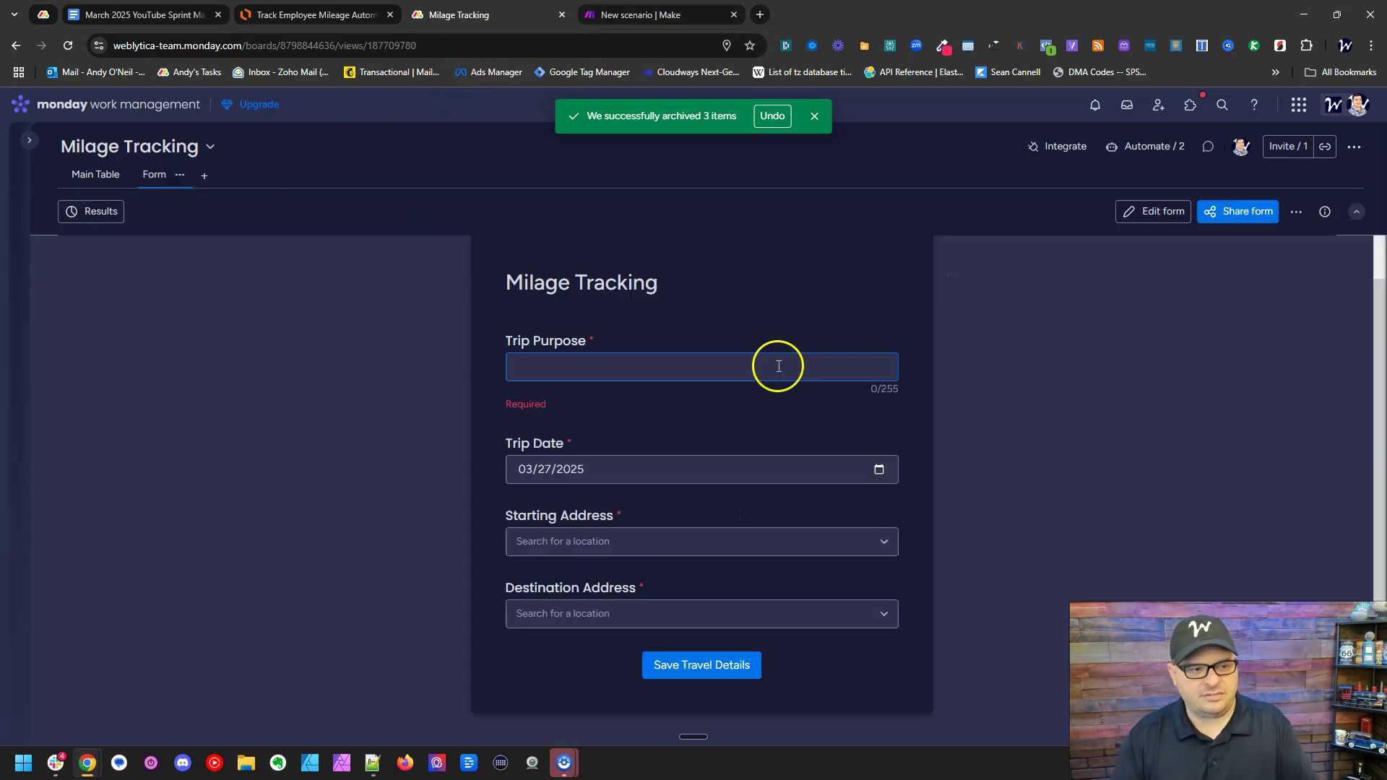
pyautogui.click(778, 366)
pyautogui.write('Fina')
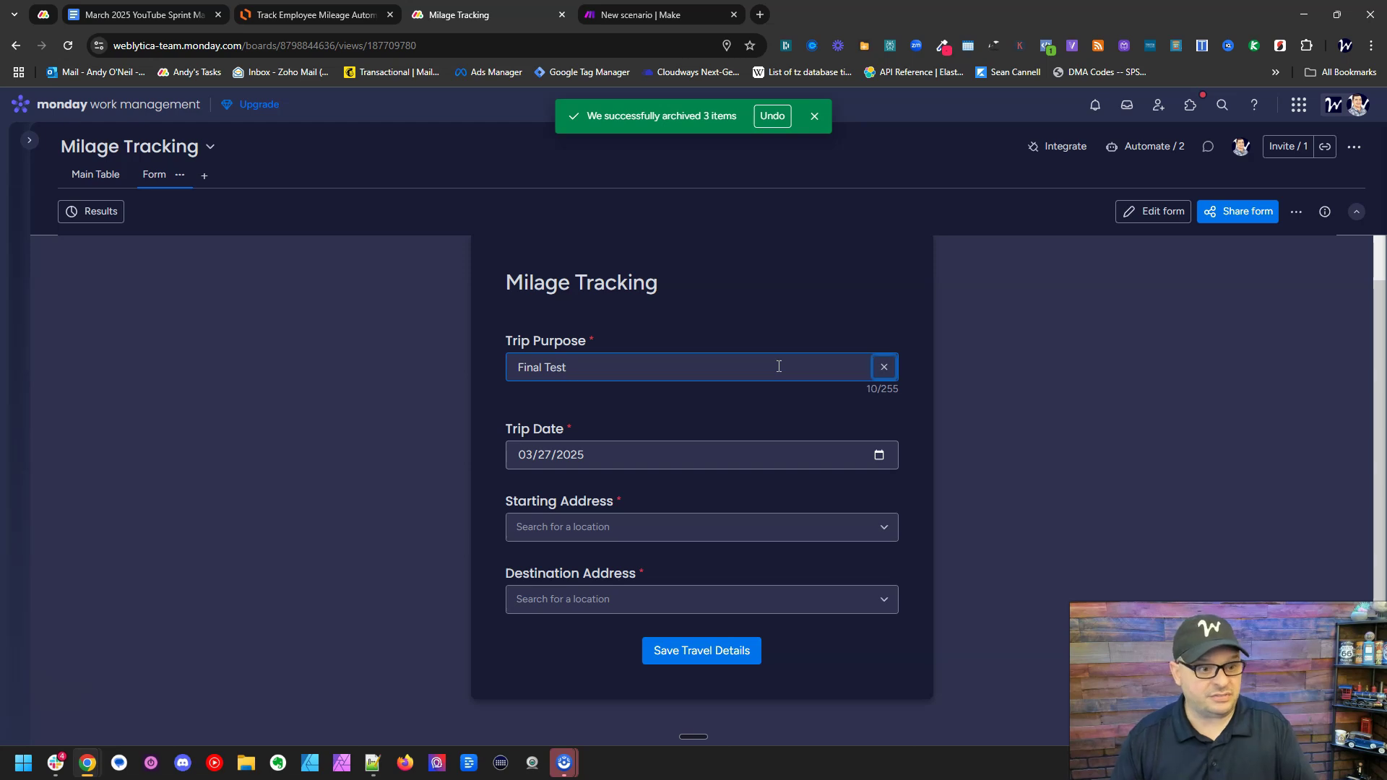
pyautogui.write('l Test')
pyautogui.click(724, 530)
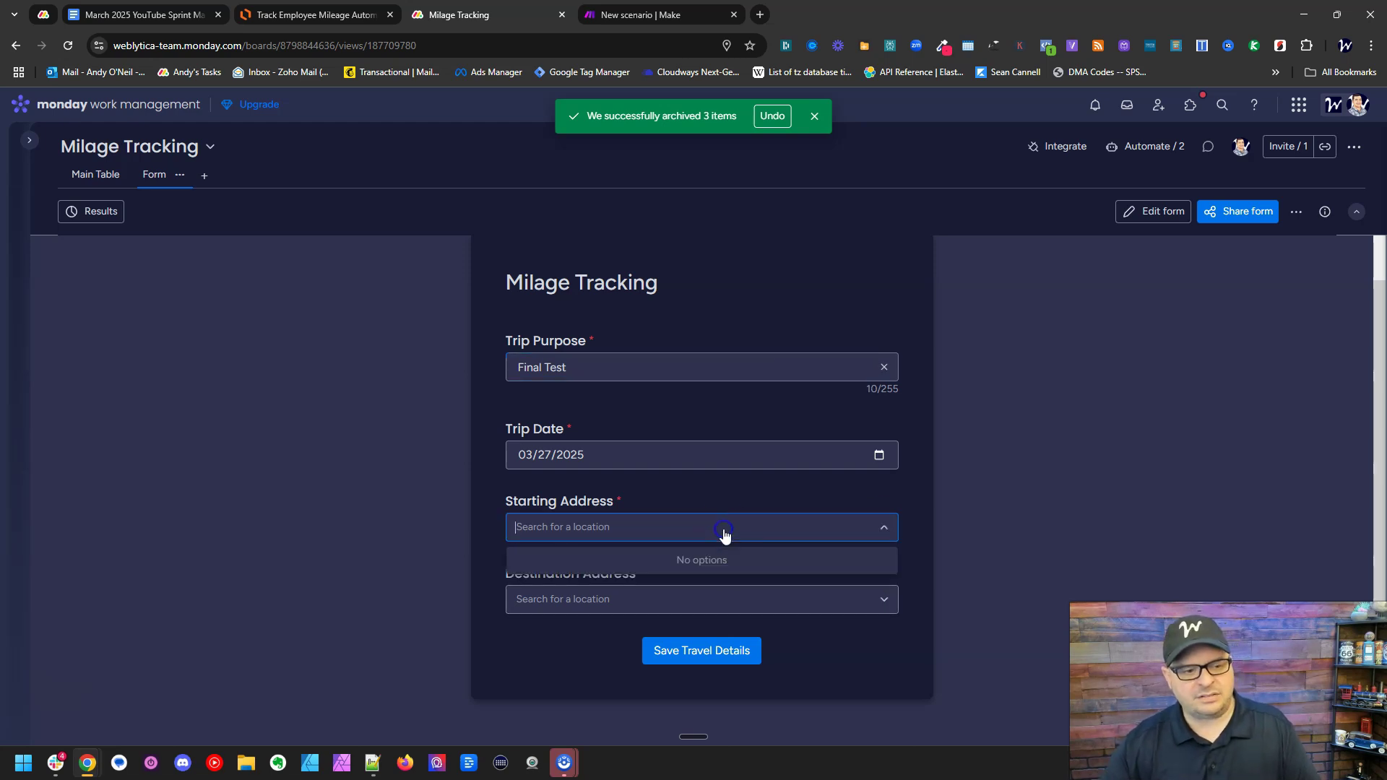
pyautogui.write('1600 penn')
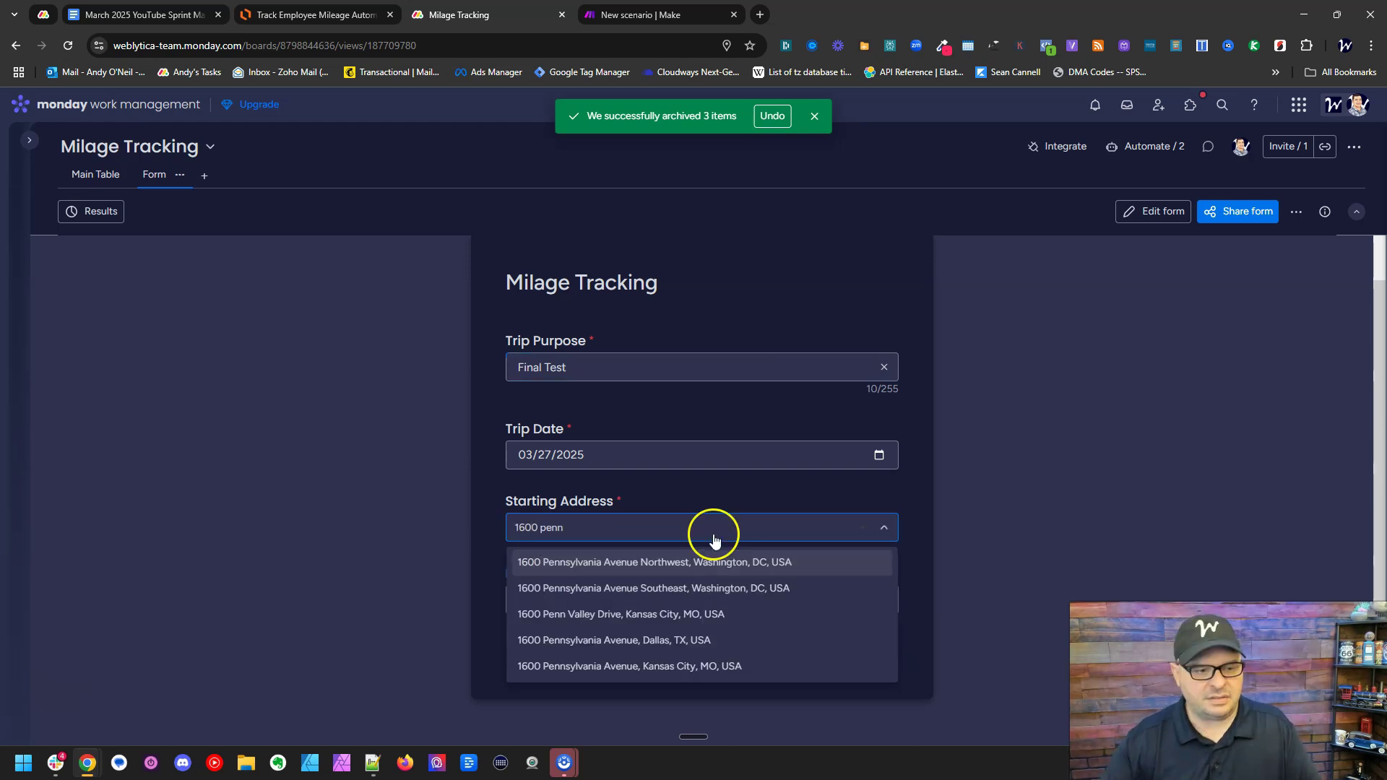
pyautogui.click(692, 562)
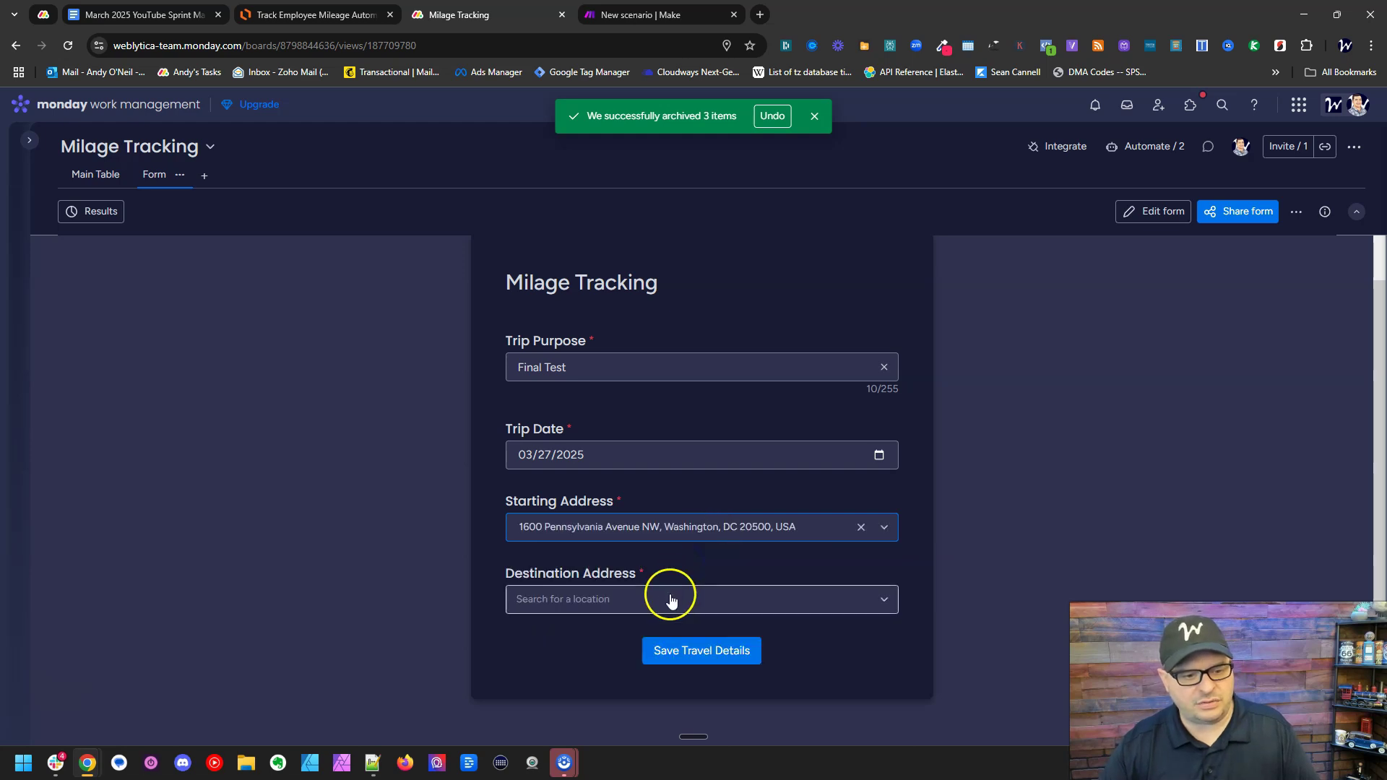
# Submit the travel details with the destination address filled in, and return to the board's main table.
pyautogui.click(671, 598)
pyautogui.write('1000 Colonial')
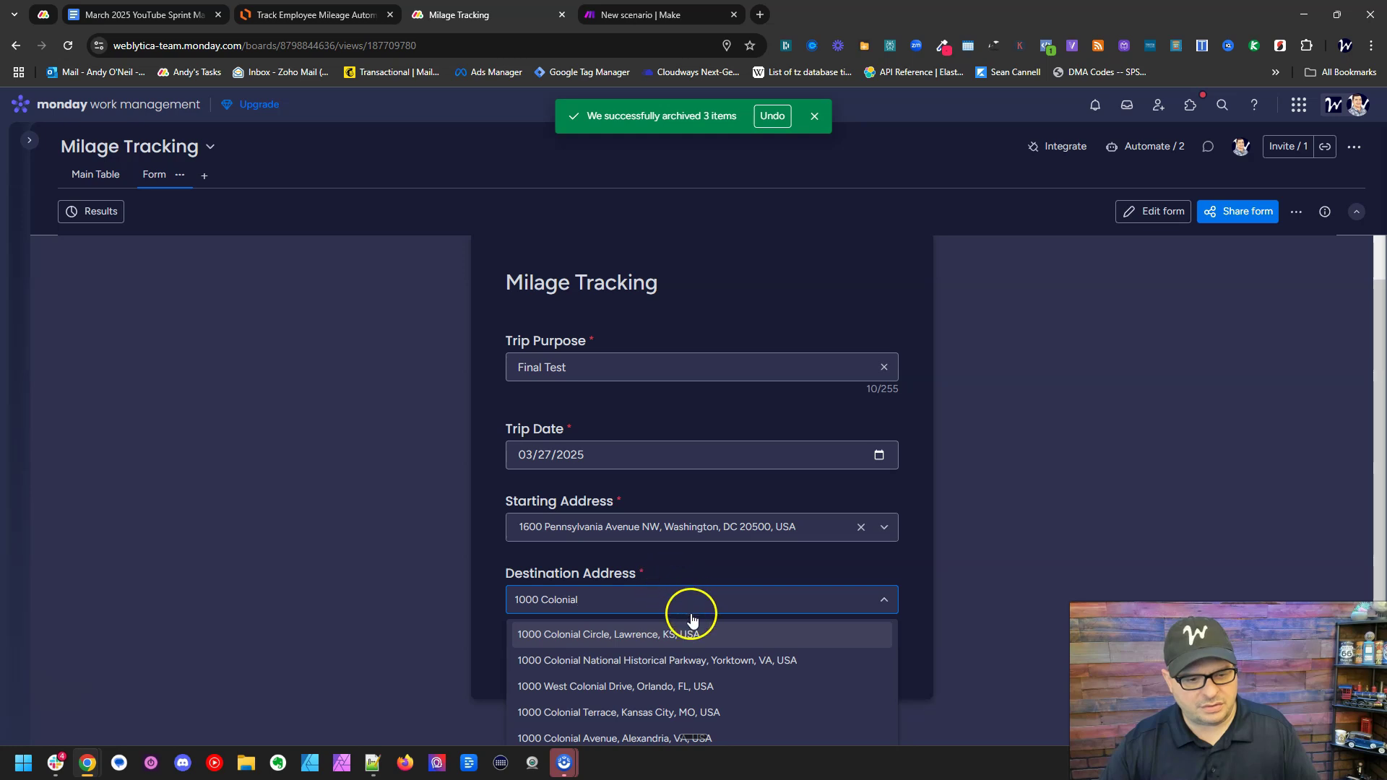
pyautogui.click(682, 662)
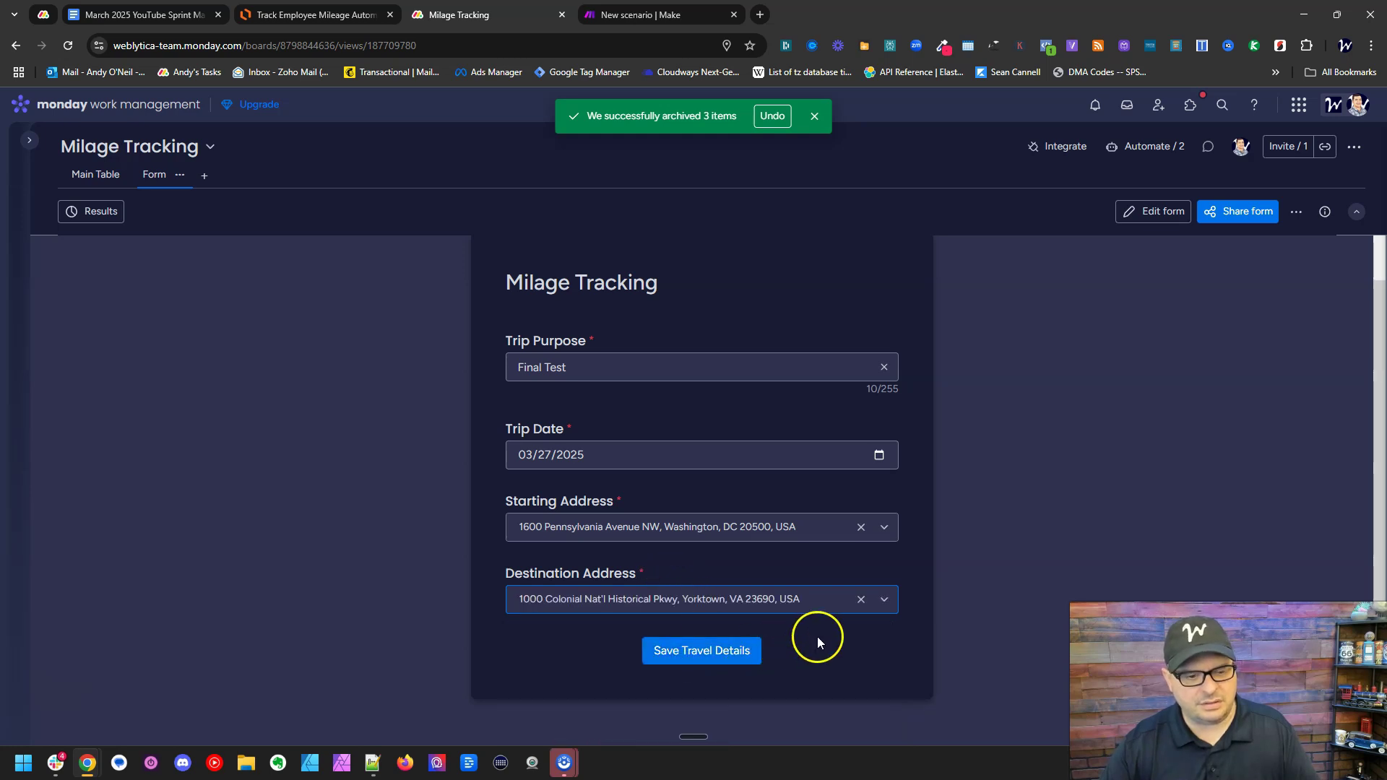
pyautogui.click(704, 651)
pyautogui.click(721, 650)
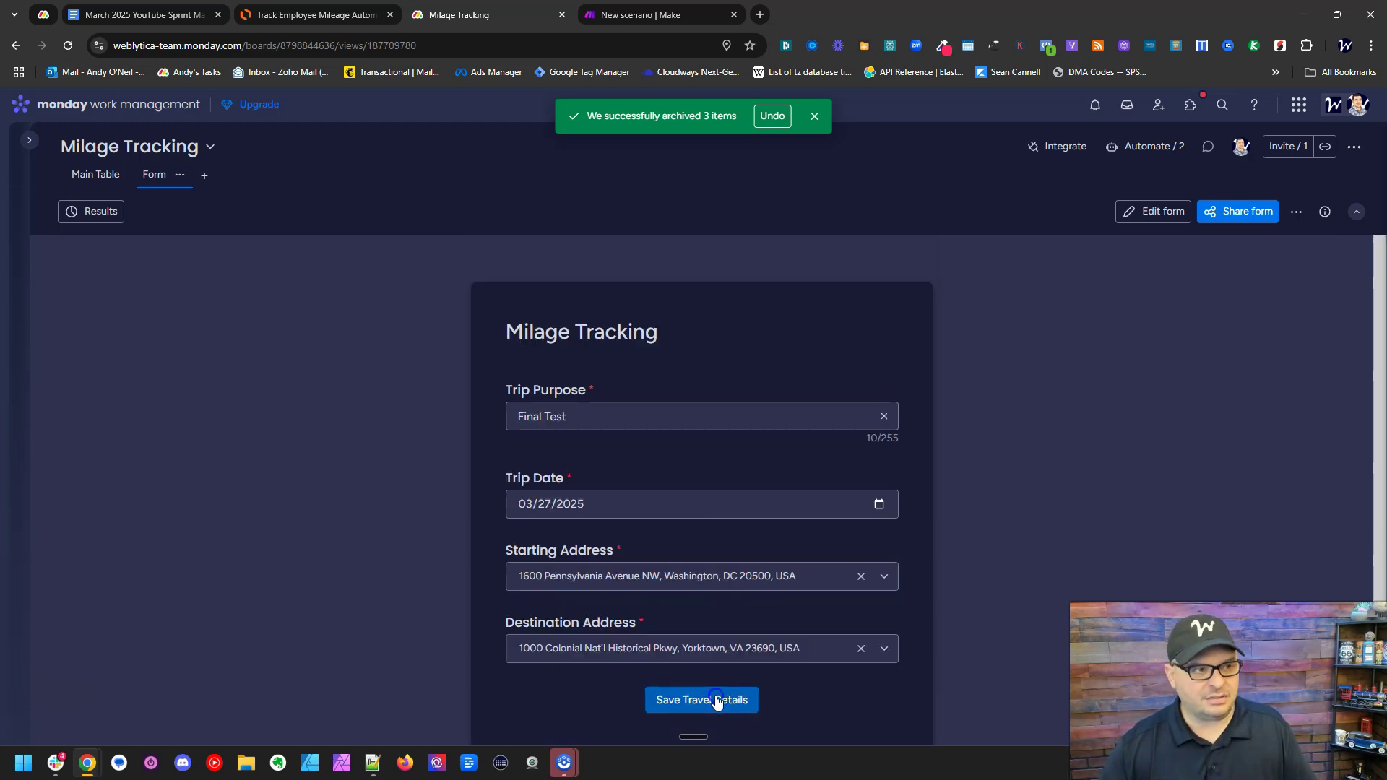
pyautogui.click(92, 174)
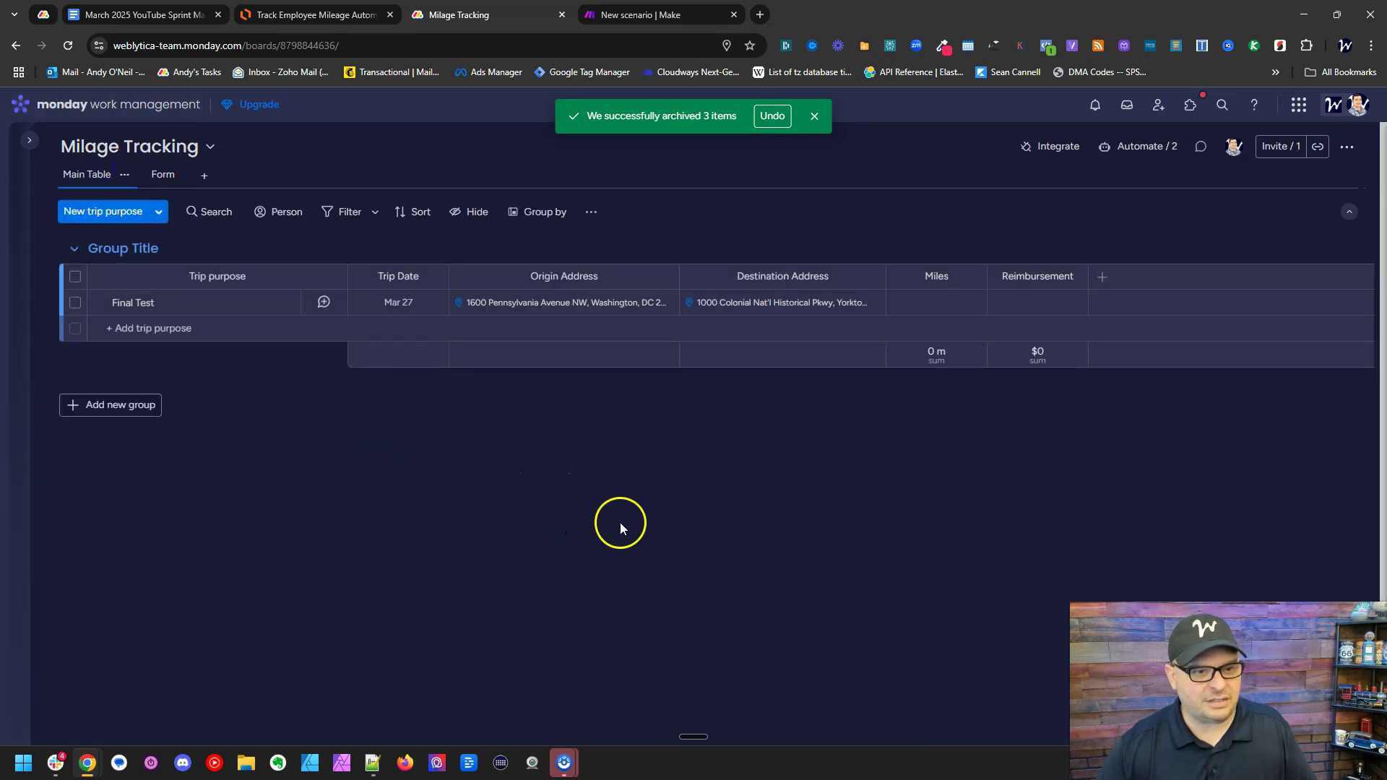